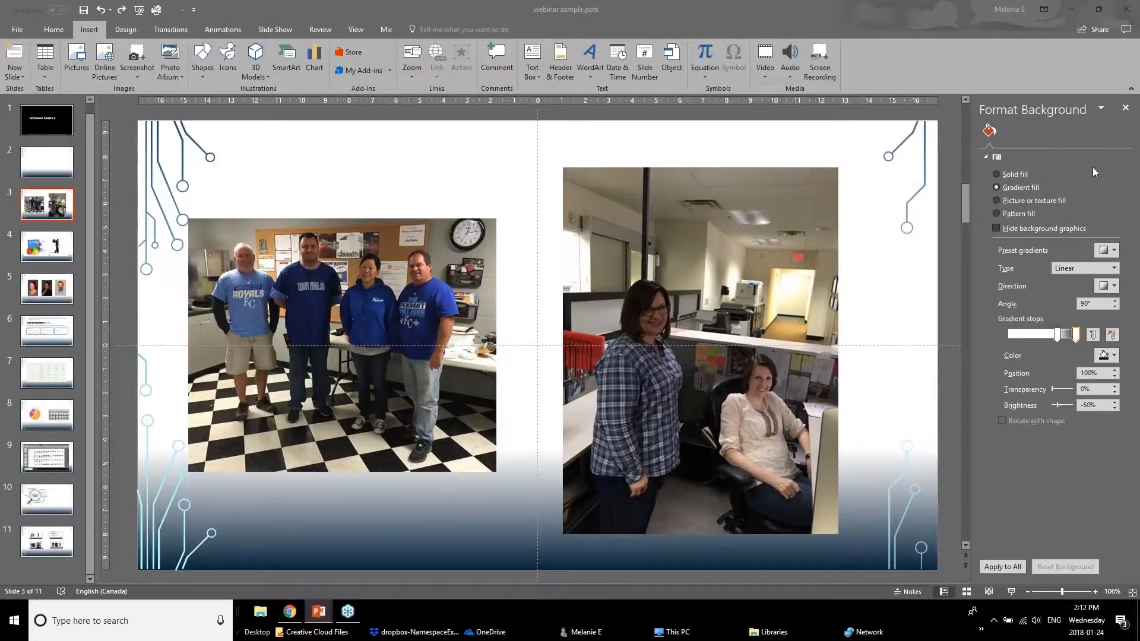
# - Close the background formatting pane and brighten the group photo on slide 3 with a Brightness/Contrast correction preset
pyautogui.click(1130, 110)
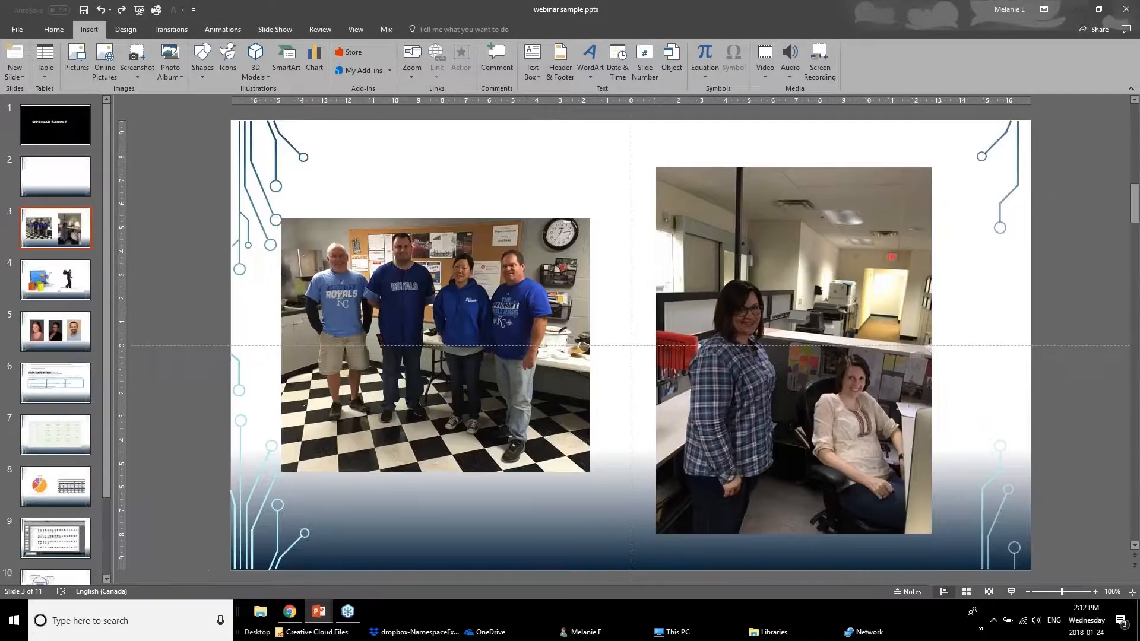
pyautogui.click(454, 315)
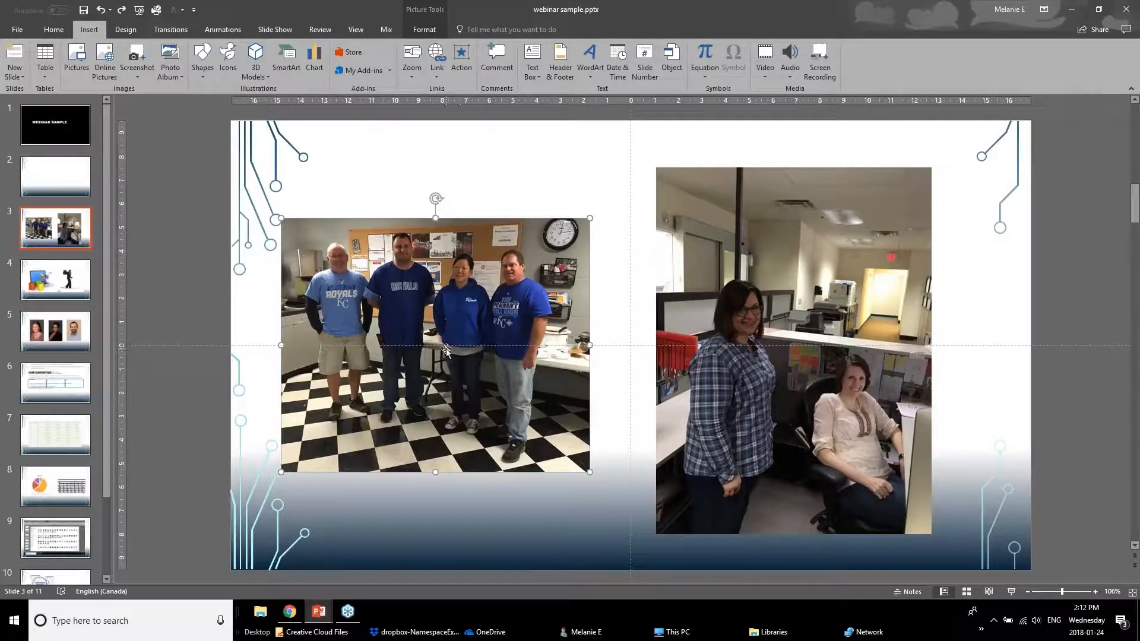
pyautogui.click(427, 11)
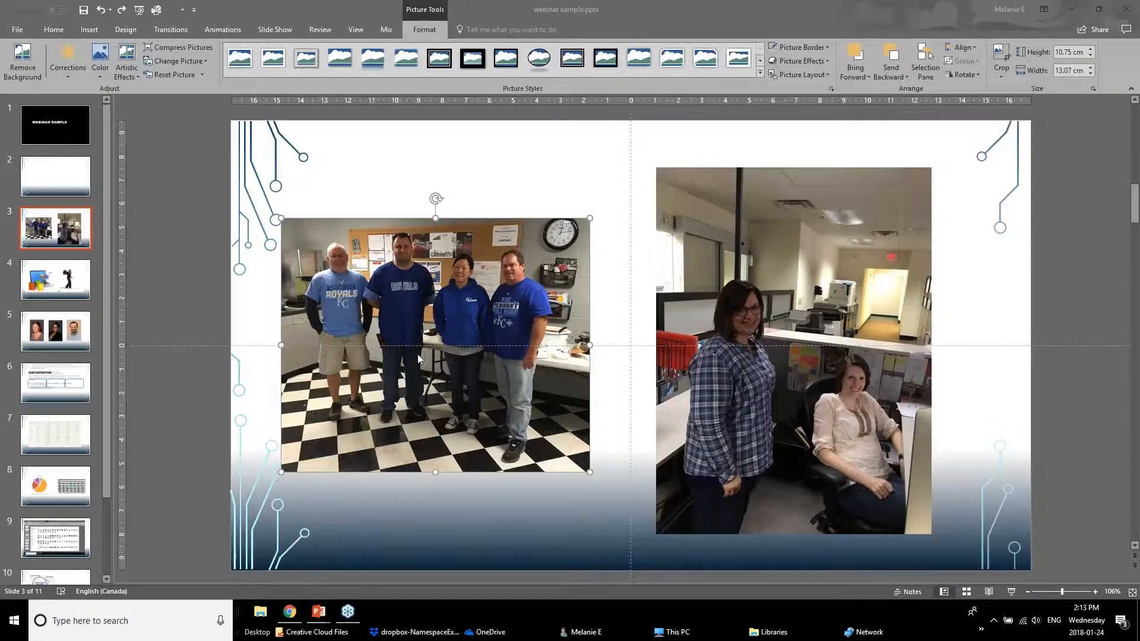
pyautogui.click(66, 69)
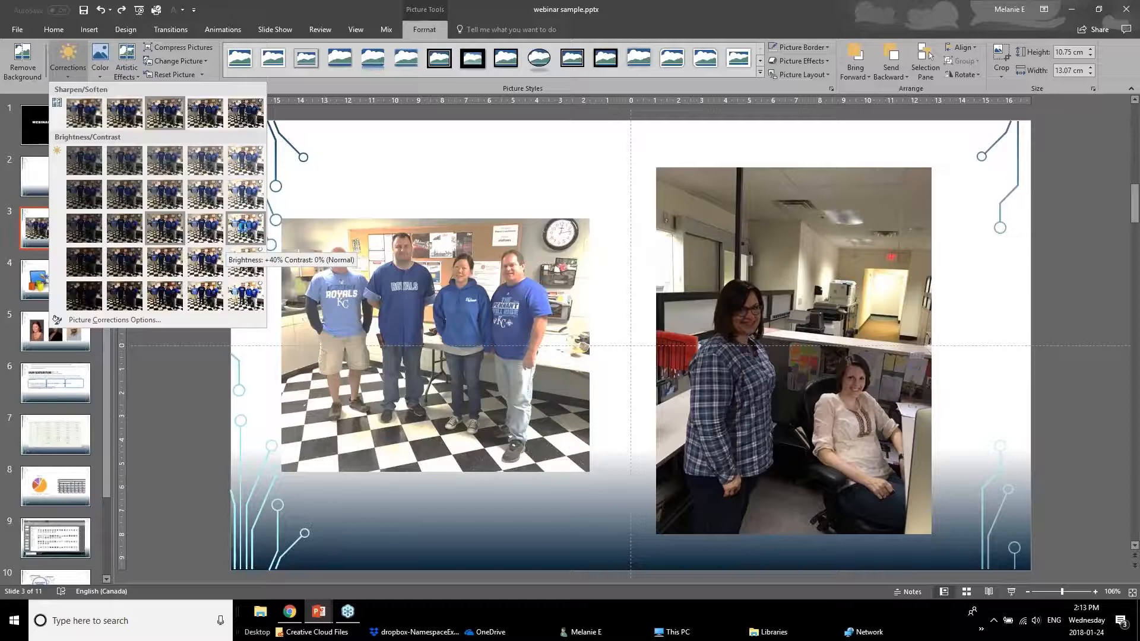
pyautogui.click(245, 231)
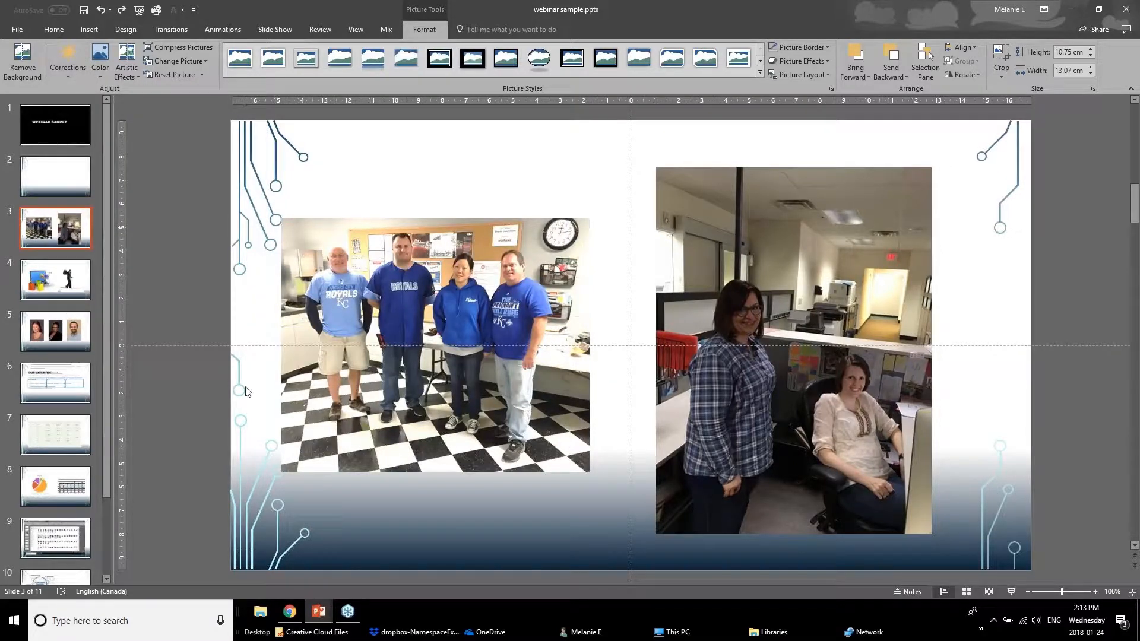
pyautogui.click(215, 394)
# - Mute the group photo's colors with the second-lowest Color Saturation preset
pyautogui.click(438, 359)
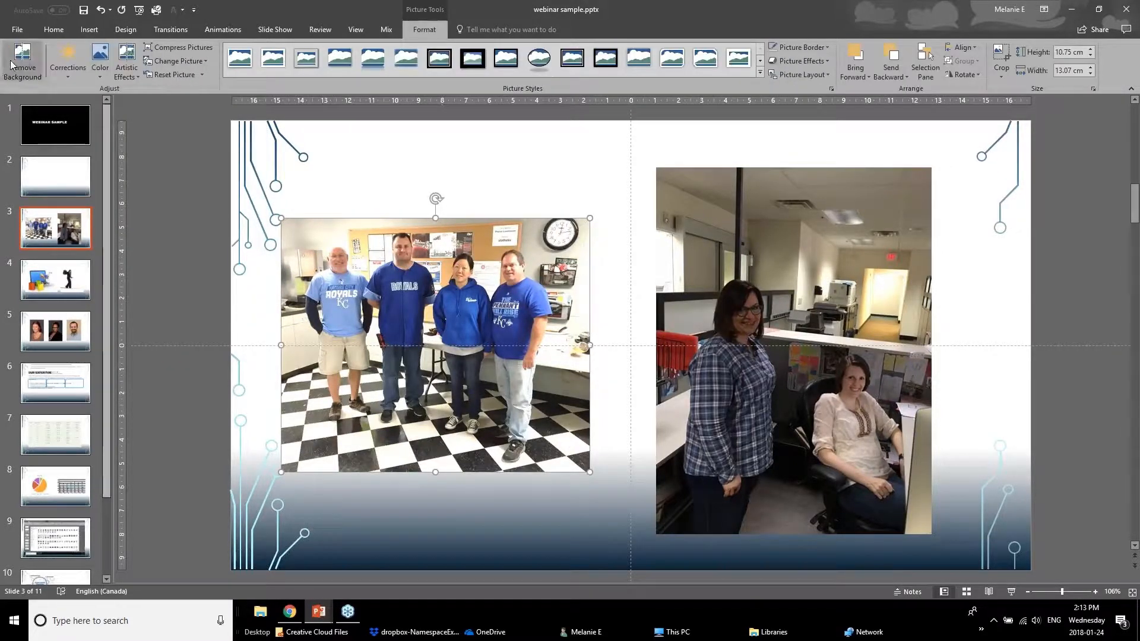
pyautogui.click(99, 62)
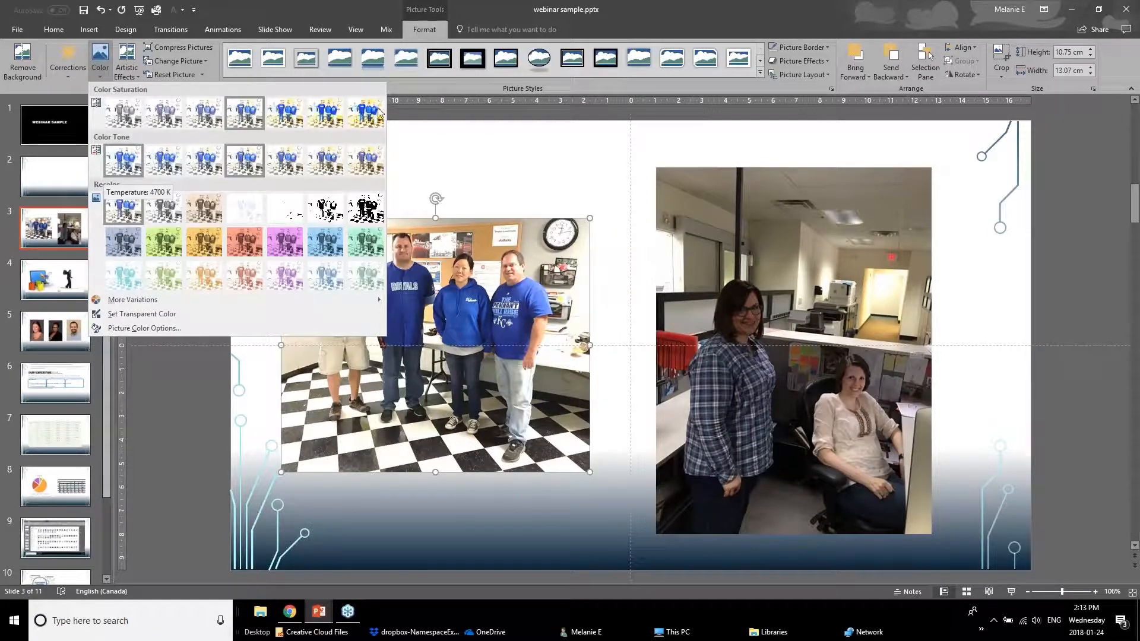
pyautogui.click(163, 121)
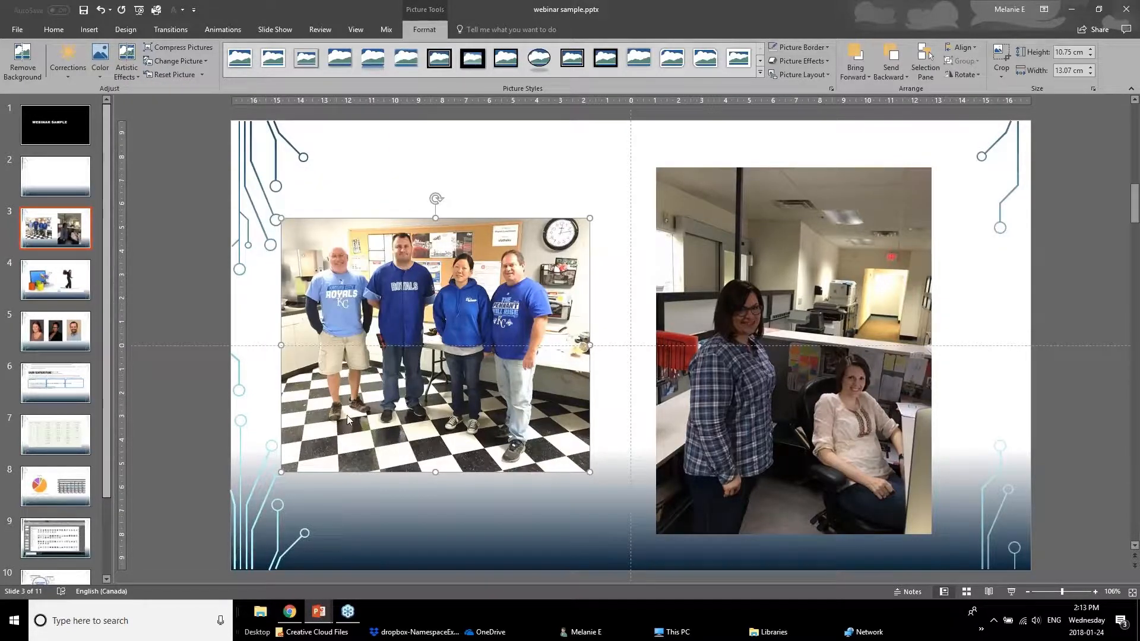
pyautogui.click(193, 420)
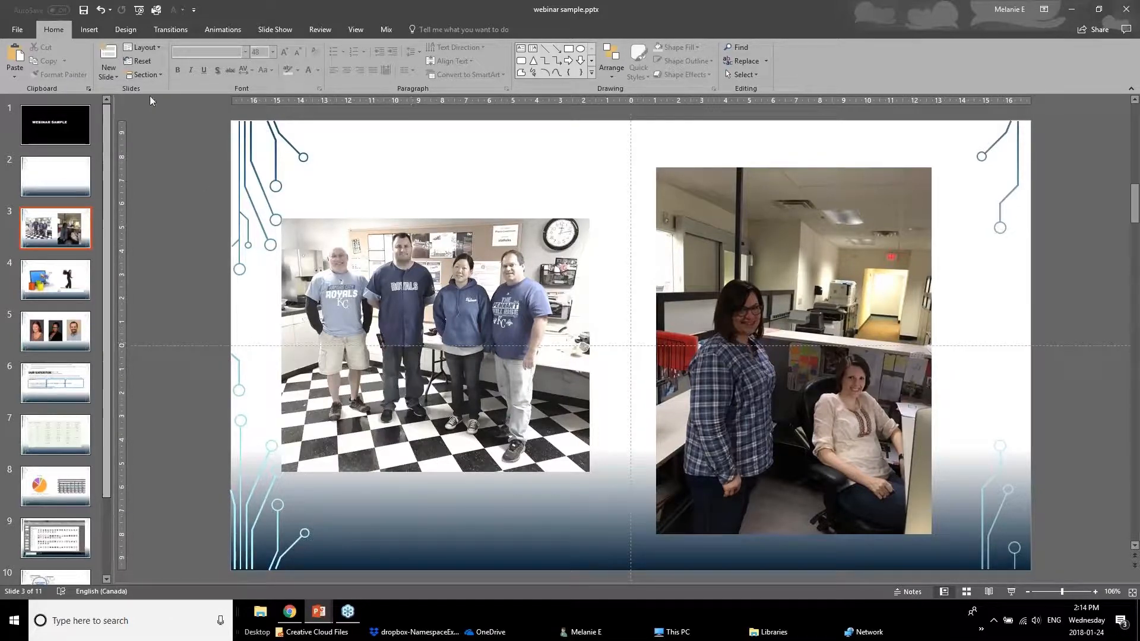
# - Brighten the photo of the two women in the office with a Brightness/Contrast correction preset
pyautogui.click(397, 334)
pyautogui.click(803, 337)
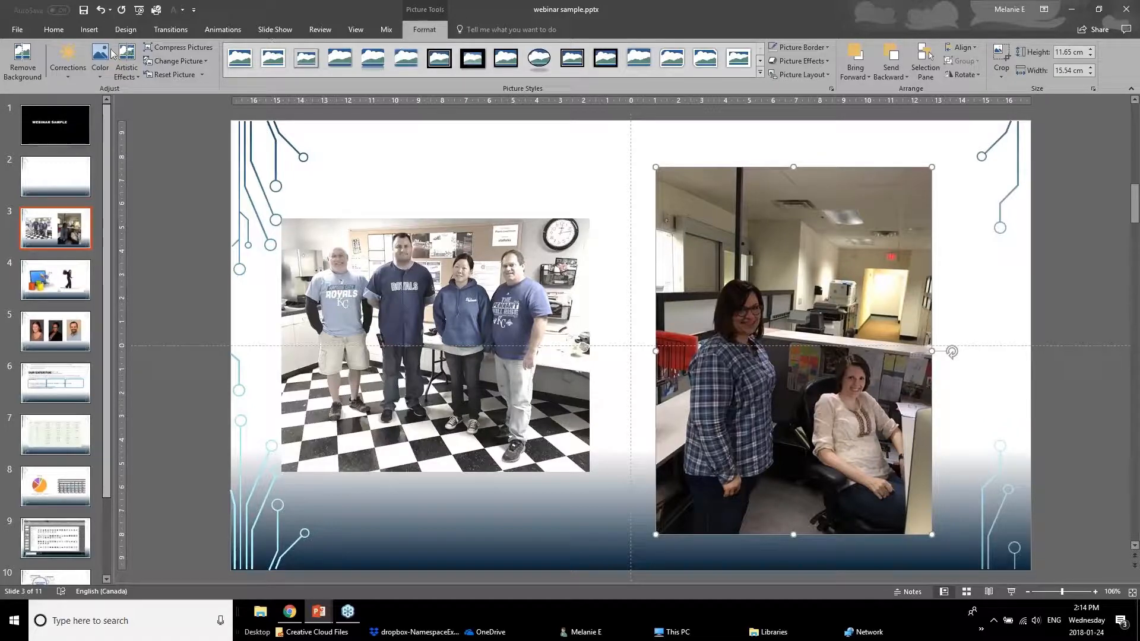
pyautogui.click(54, 73)
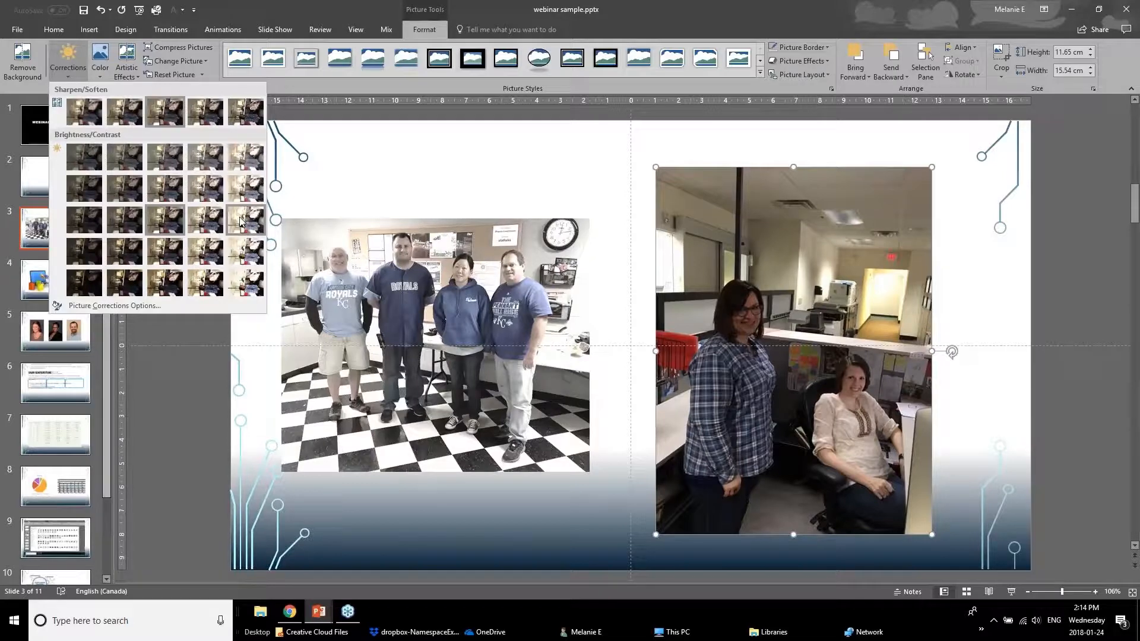
pyautogui.click(200, 220)
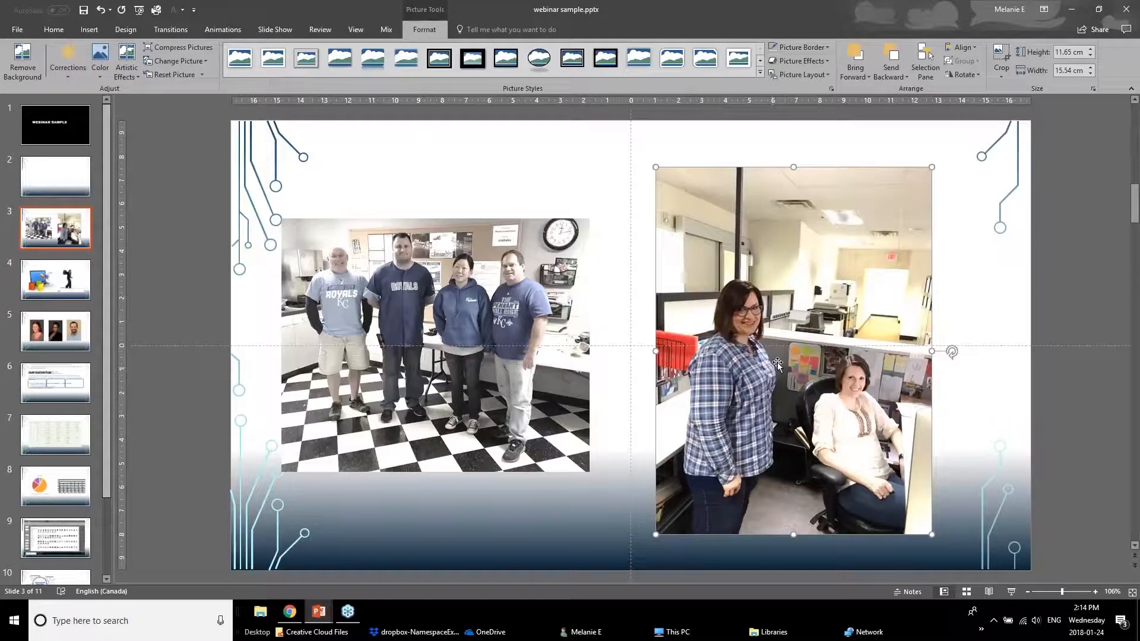
# - Crop the office photo's top, bottom and left side around the two women, to about 9.95 by 7.9 cm
pyautogui.click(1003, 58)
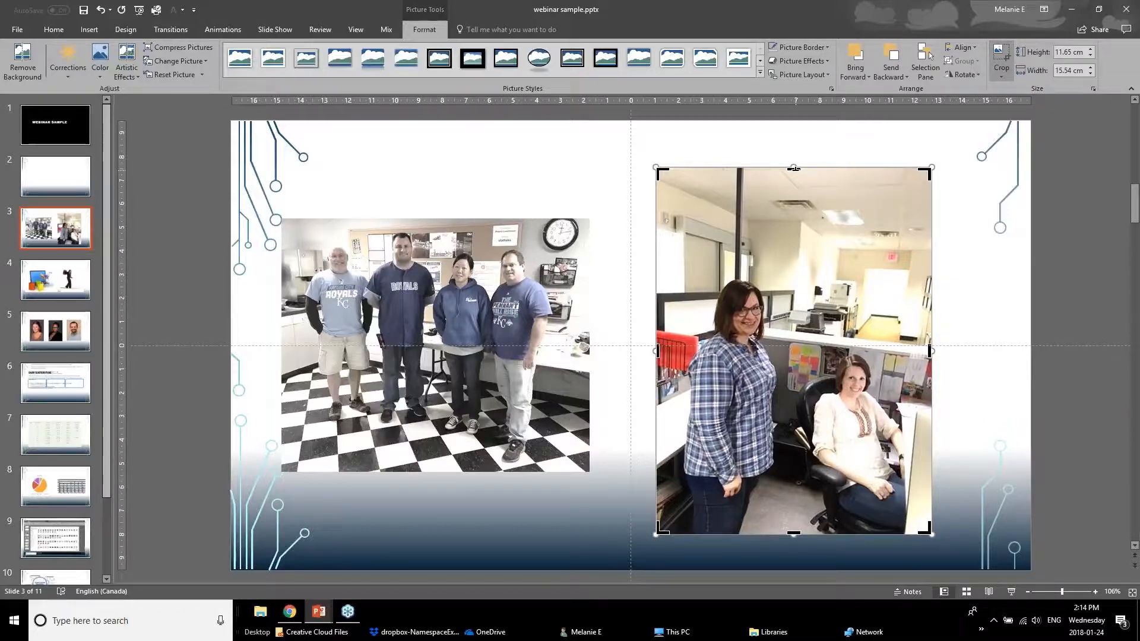
pyautogui.moveTo(794, 168); pyautogui.dragTo(803, 275)
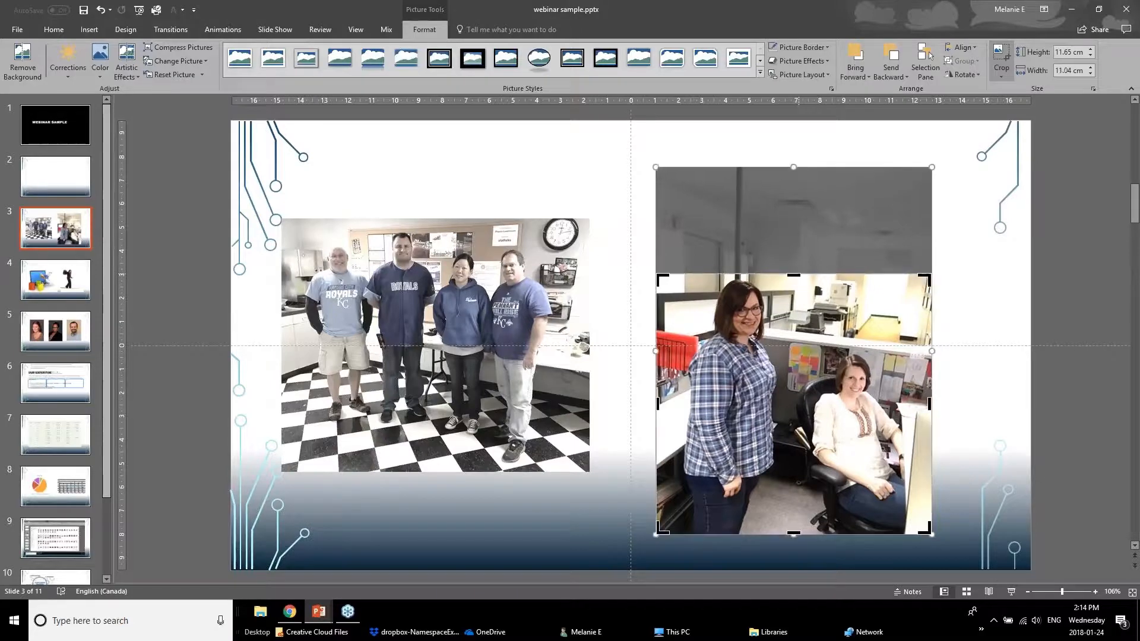
pyautogui.moveTo(794, 533); pyautogui.dragTo(795, 458)
pyautogui.moveTo(654, 356); pyautogui.dragTo(696, 356)
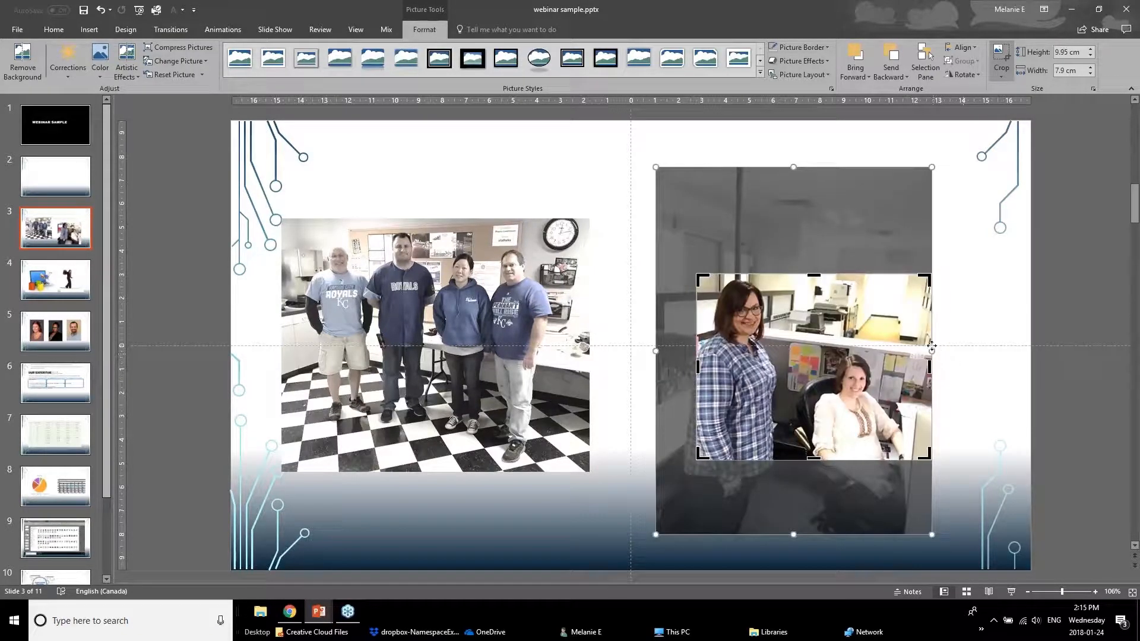
pyautogui.moveTo(929, 351)
pyautogui.mouseDown()
pyautogui.moveTo(927, 364)
pyautogui.moveTo(941, 362)
pyautogui.mouseUp()
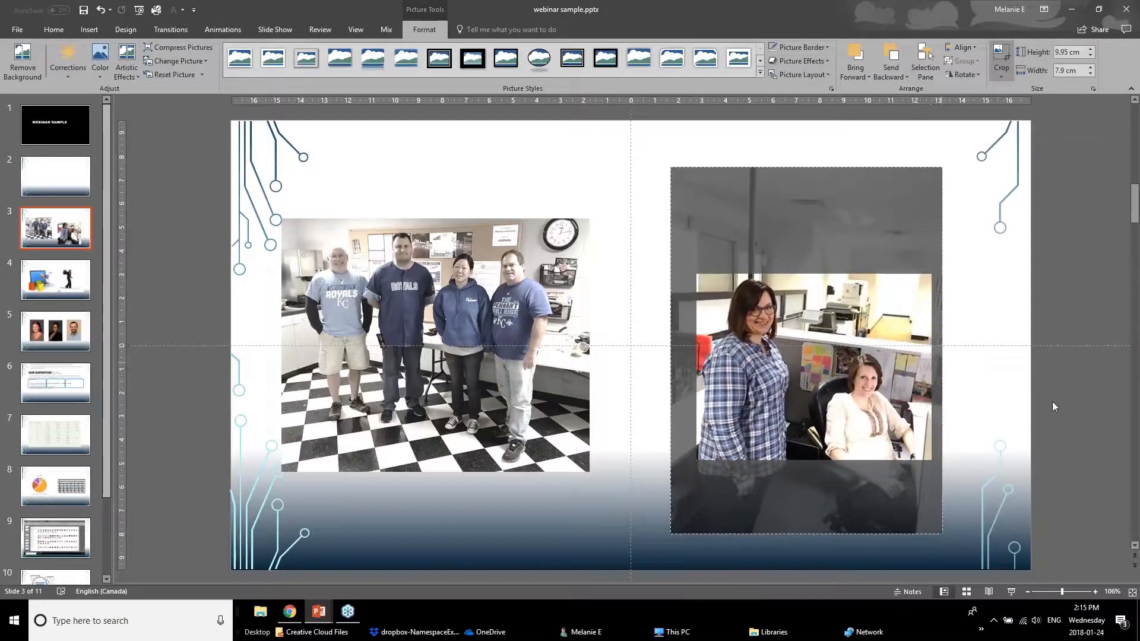
pyautogui.click(1053, 404)
# - Enlarge the cropped office photo to about 11.37 by 9.03 cm and place it beside the group photo
pyautogui.moveTo(879, 410); pyautogui.dragTo(841, 325)
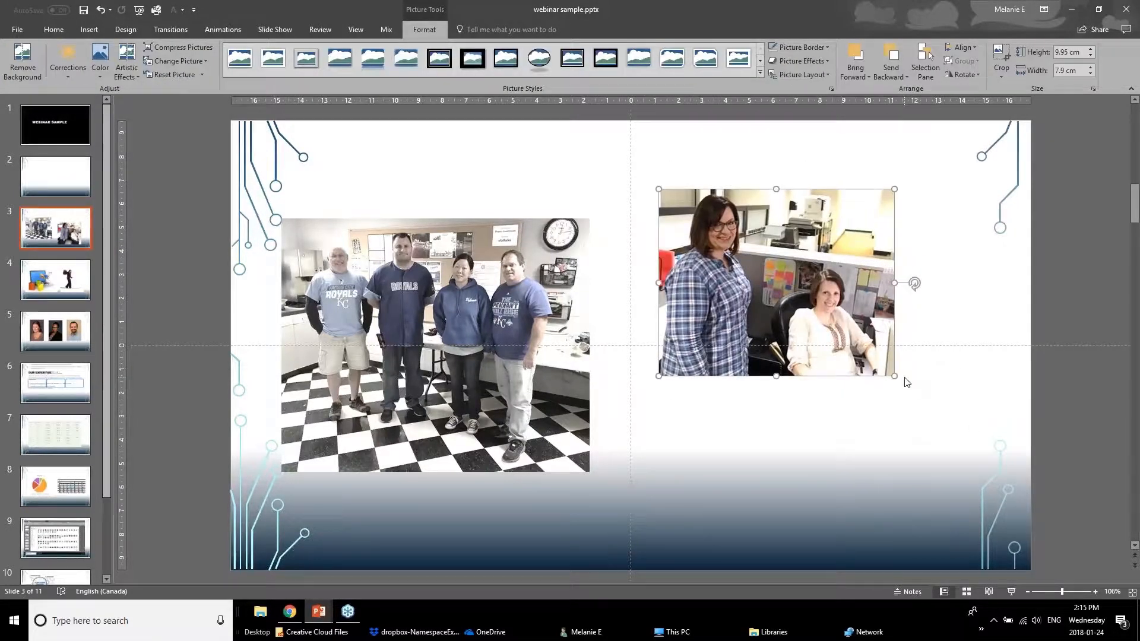
pyautogui.moveTo(896, 378); pyautogui.dragTo(929, 403)
pyautogui.moveTo(870, 325); pyautogui.dragTo(891, 367)
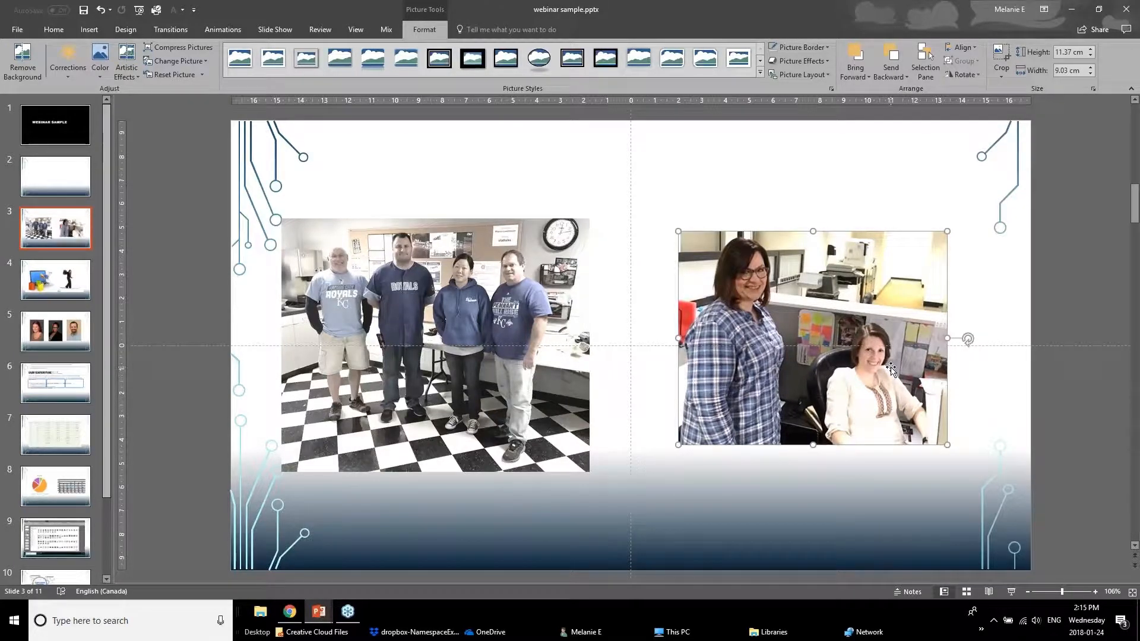
# - Crop the lower half off the group photo to a height of about 5.38 cm and move it slightly down
pyautogui.click(497, 298)
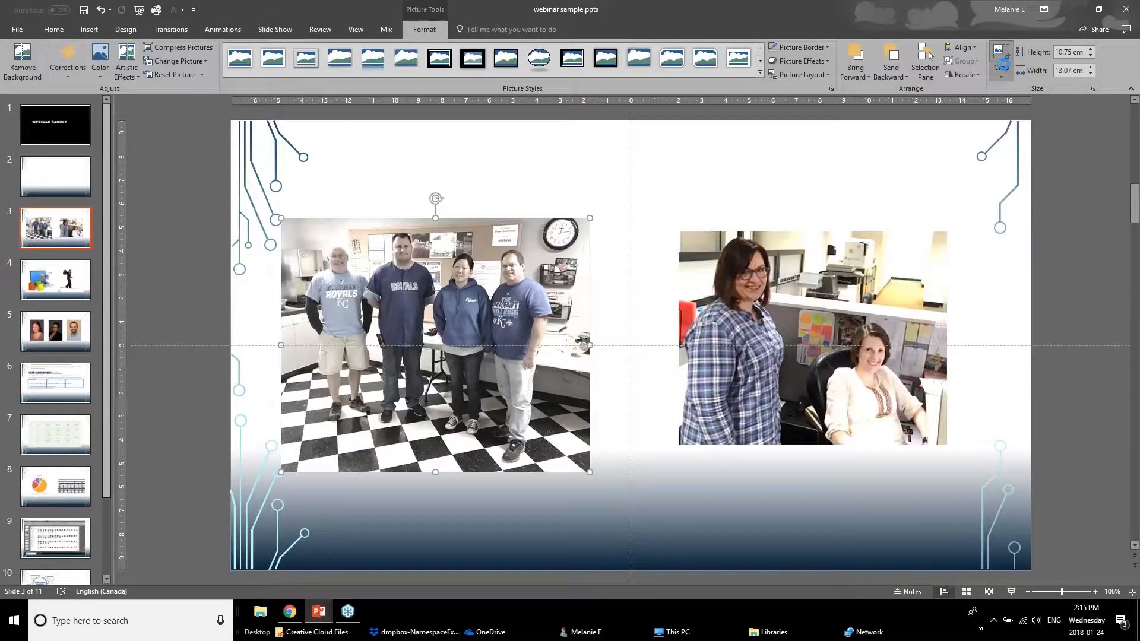
pyautogui.click(1006, 49)
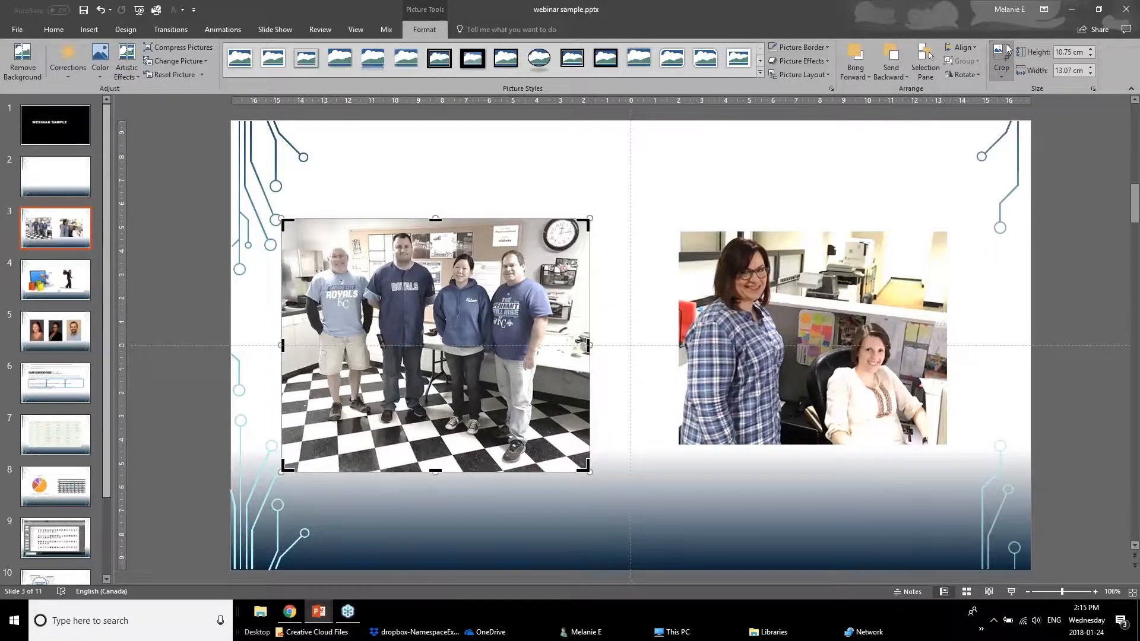
pyautogui.click(1006, 49)
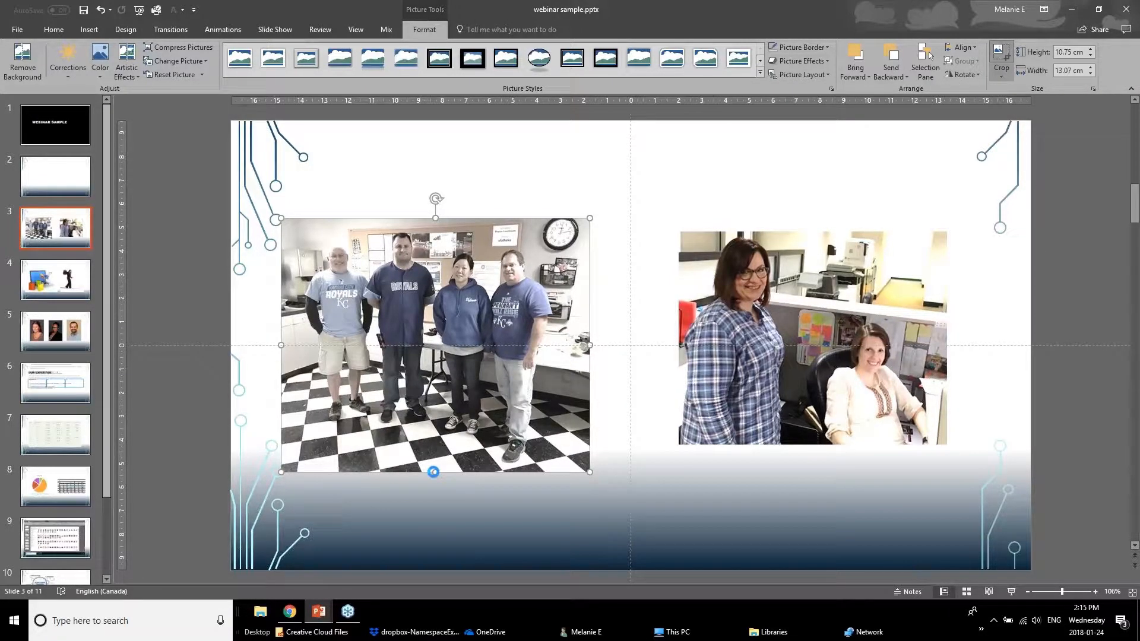
pyautogui.click(1004, 51)
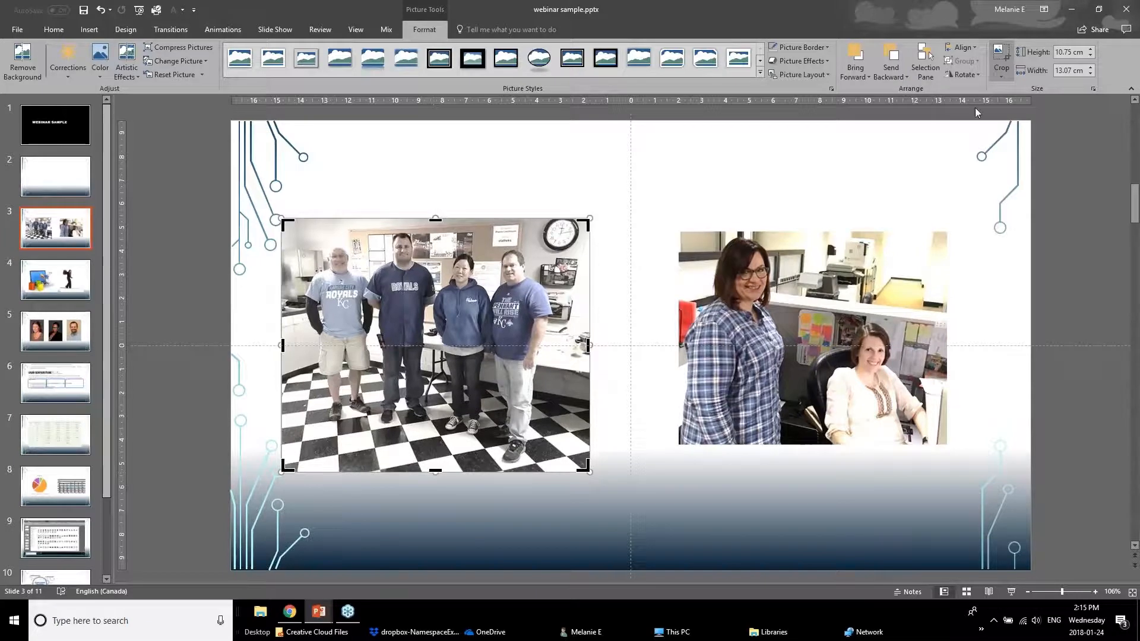
pyautogui.moveTo(435, 471); pyautogui.dragTo(449, 345)
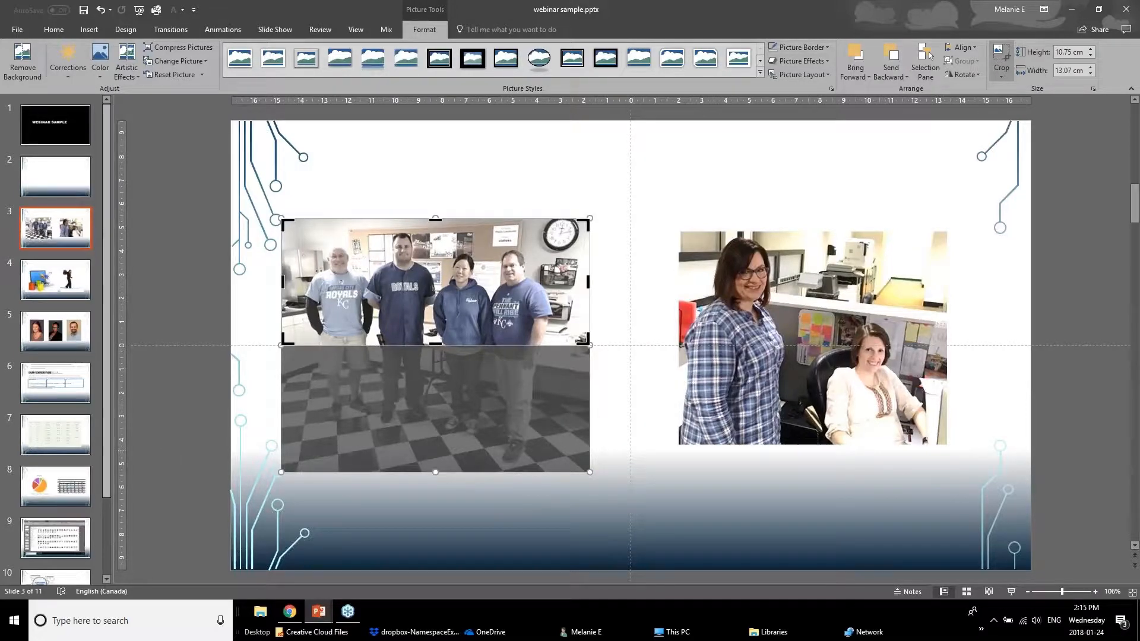
pyautogui.click(173, 449)
pyautogui.moveTo(429, 301); pyautogui.dragTo(434, 340)
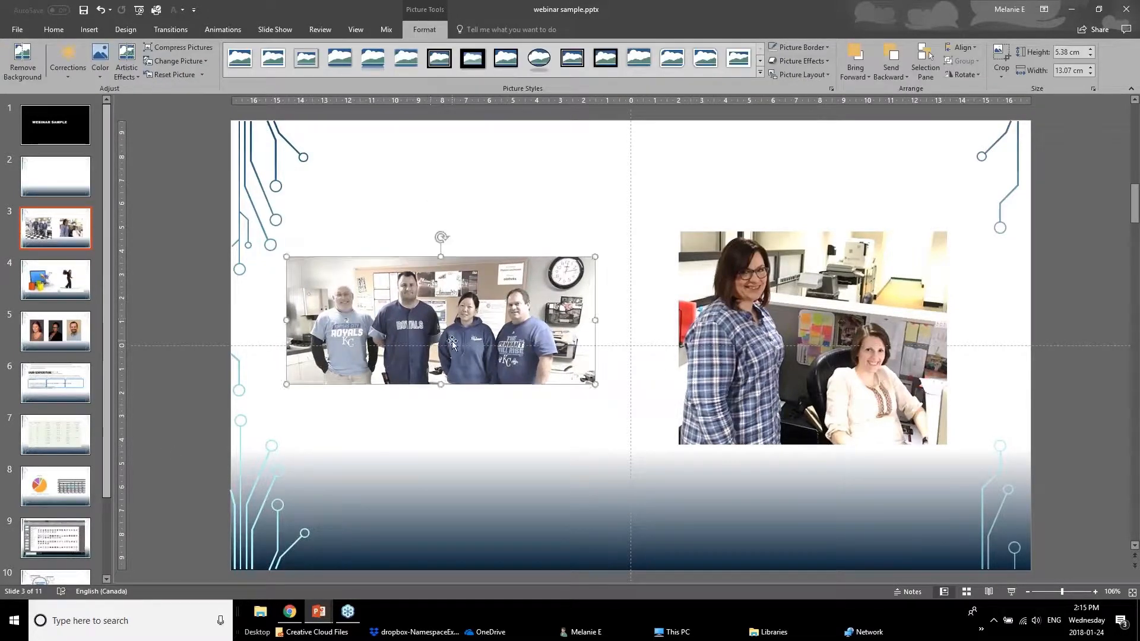
# - Mute the office photo's colors with the second-lowest Color Saturation preset
pyautogui.press('Tab')
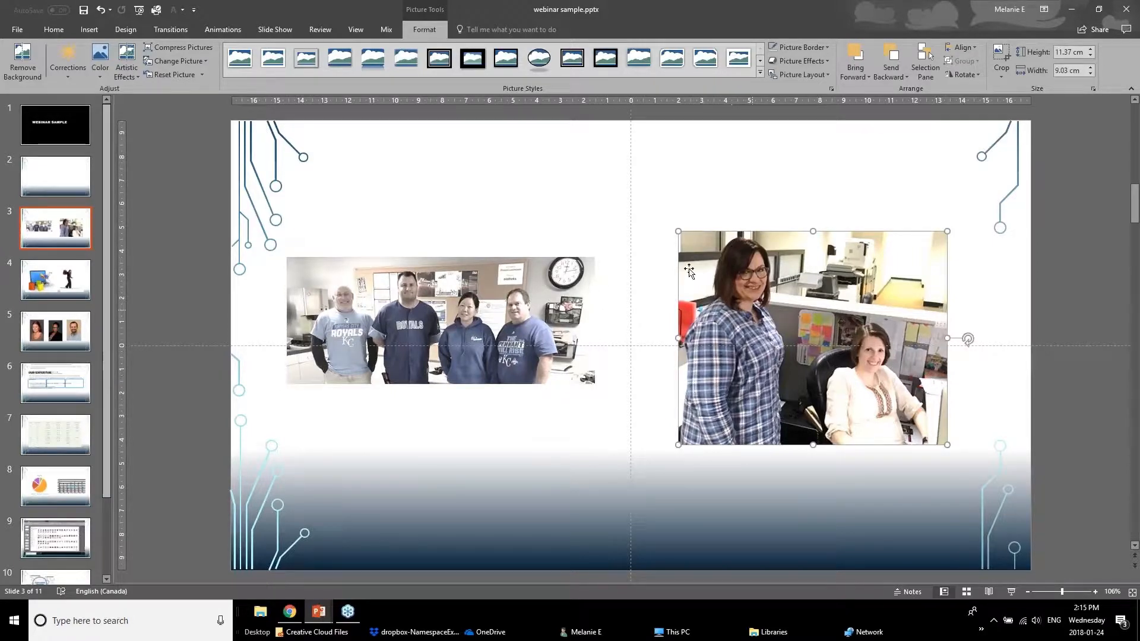
pyautogui.click(99, 60)
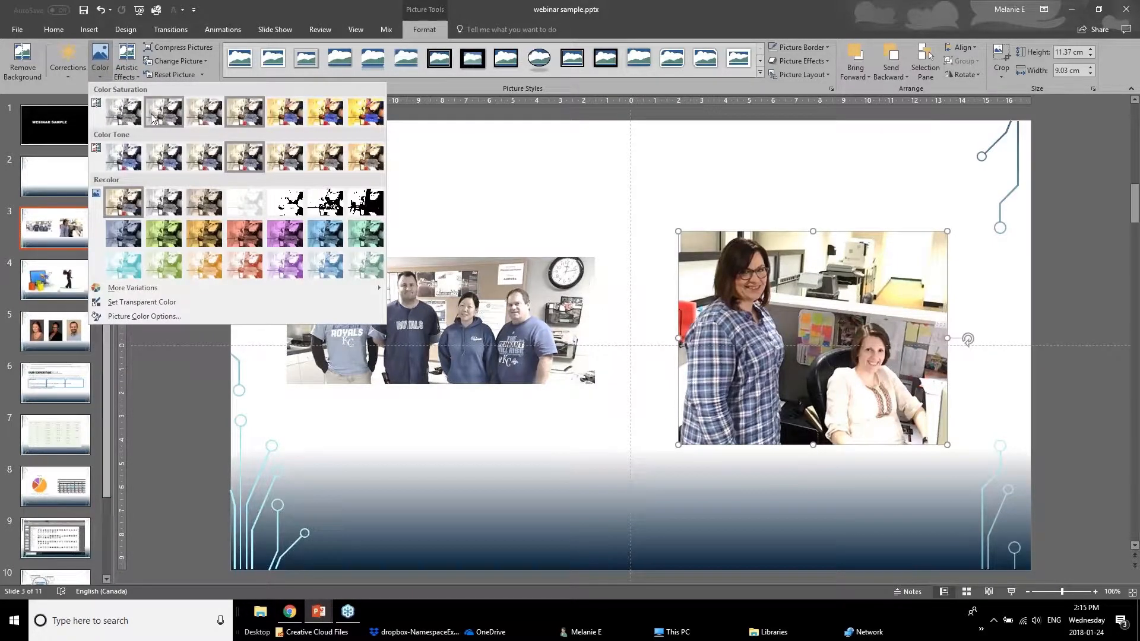
pyautogui.click(152, 117)
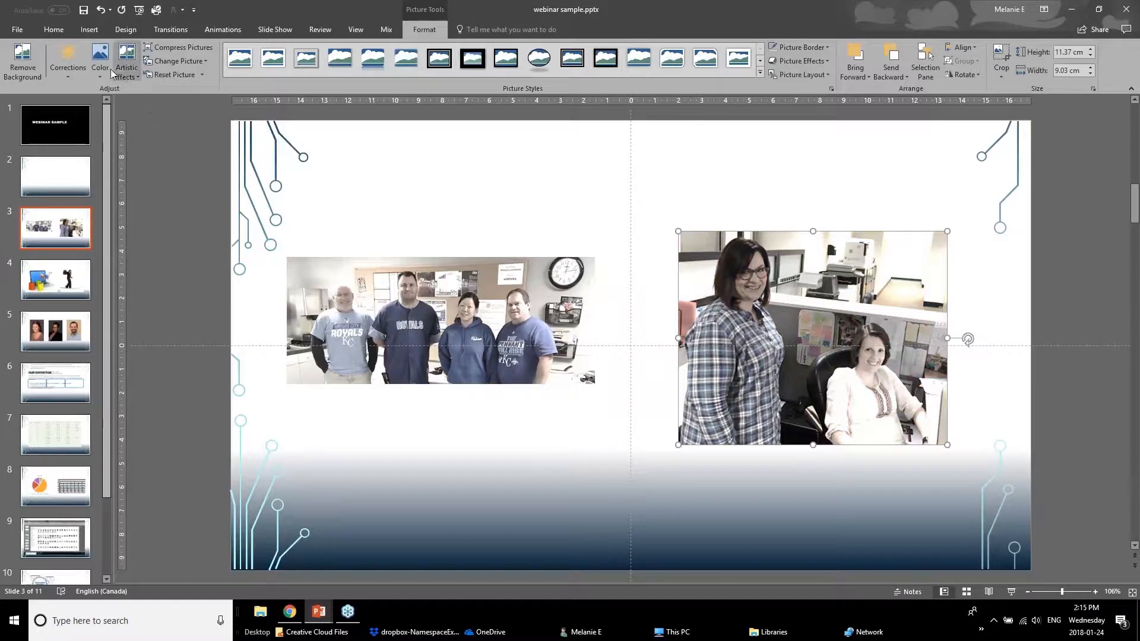
pyautogui.click(563, 419)
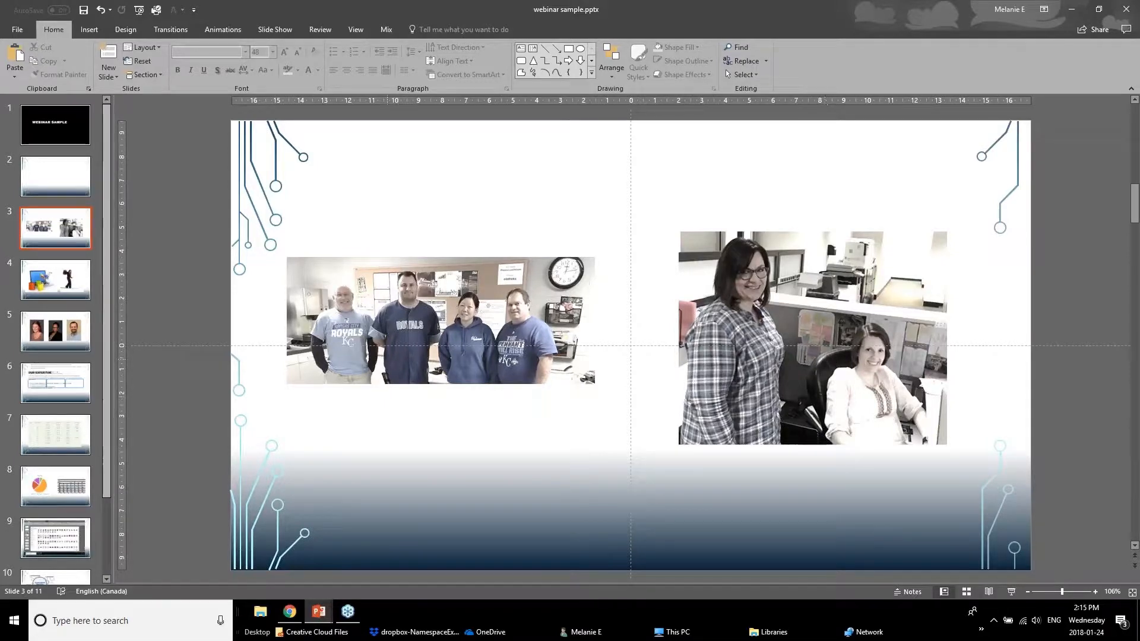
# - View the Removing Background slide in the Powerpoint Webinar January 2018 presentation, then return to webinar sample.pptx
pyautogui.moveTo(324, 617)
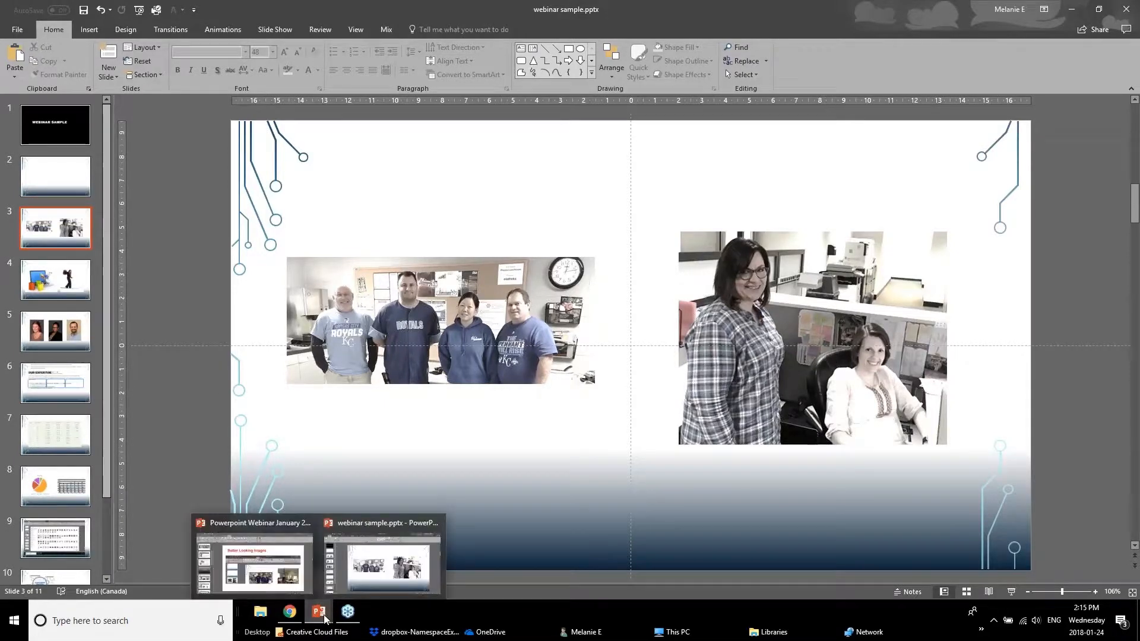
pyautogui.click(298, 580)
pyautogui.click(30, 545)
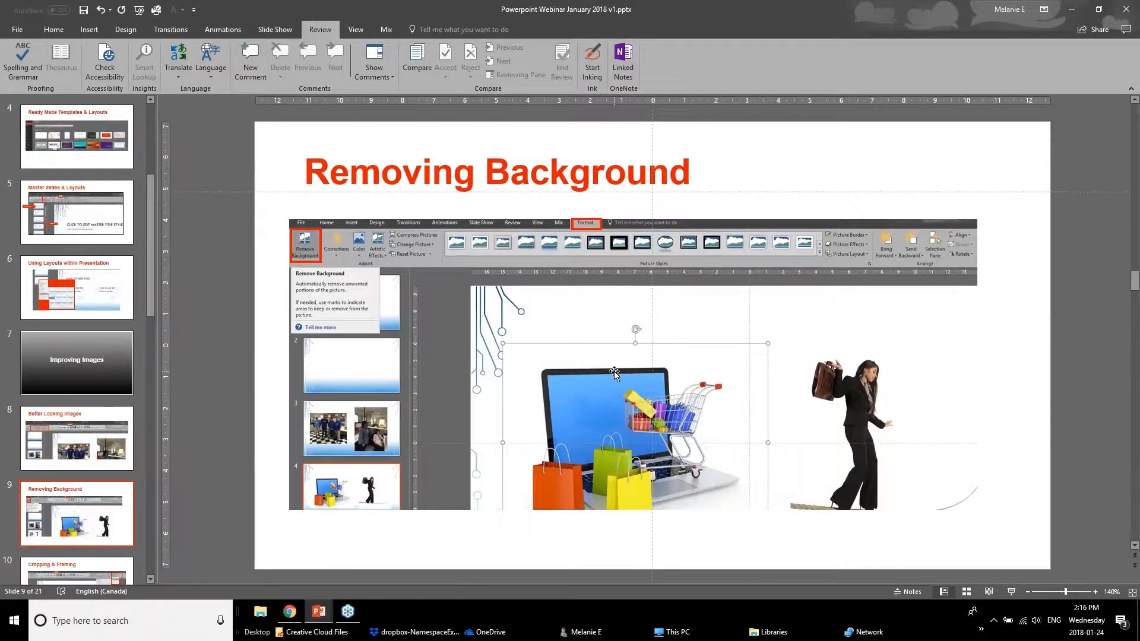
pyautogui.click(313, 613)
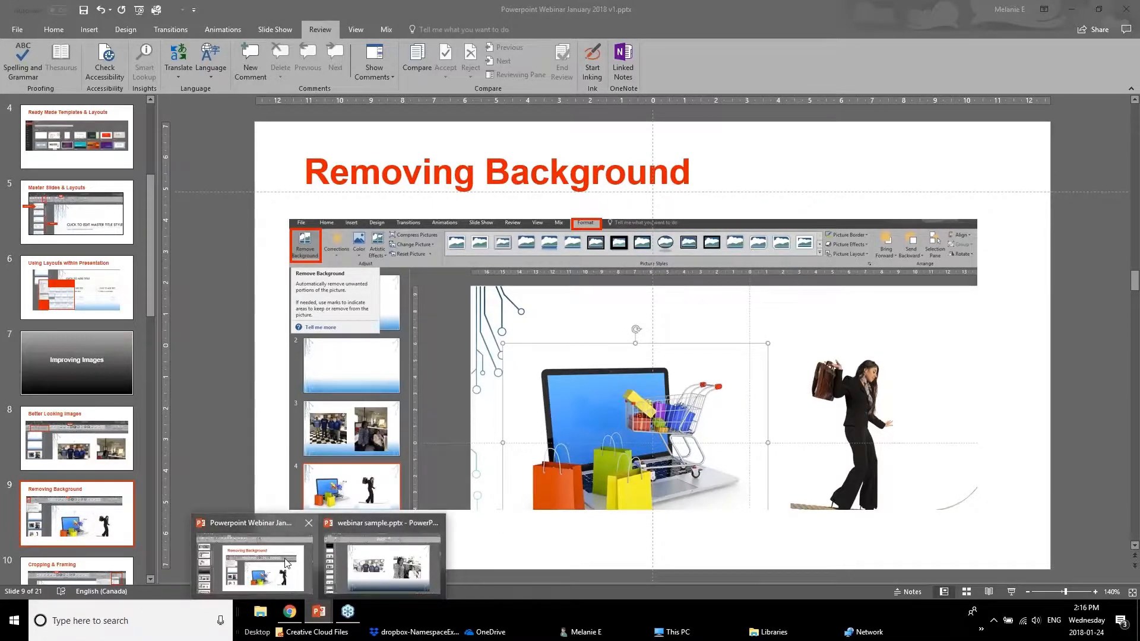
pyautogui.click(357, 551)
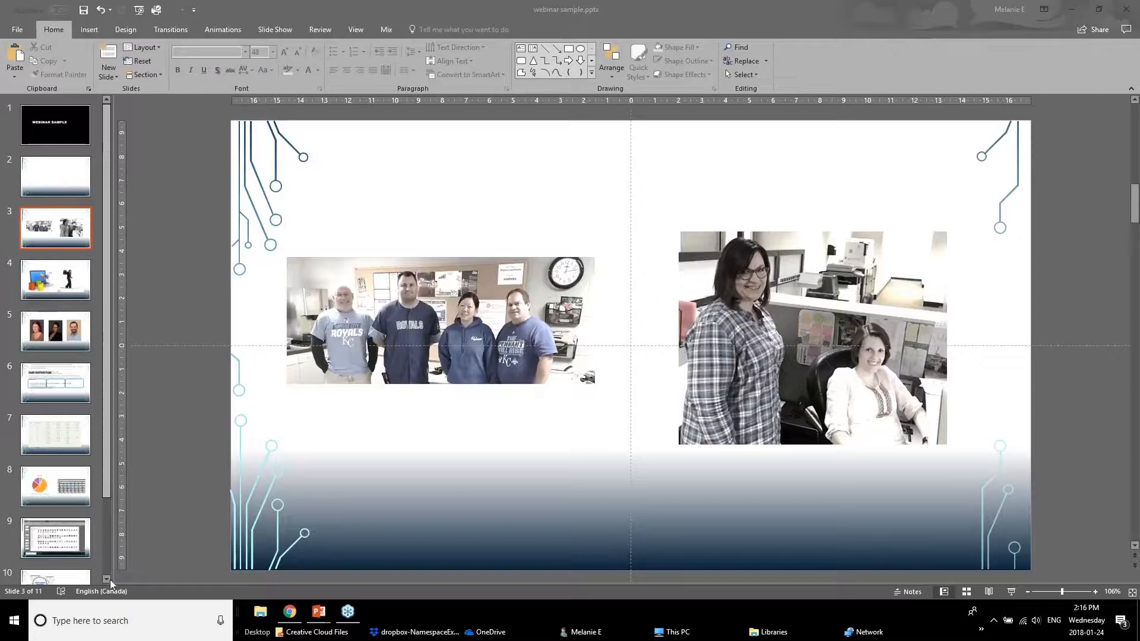
# - Open slide 4 and reposition the shopping laptop picture and the tightrope woman picture farther apart
pyautogui.click(50, 276)
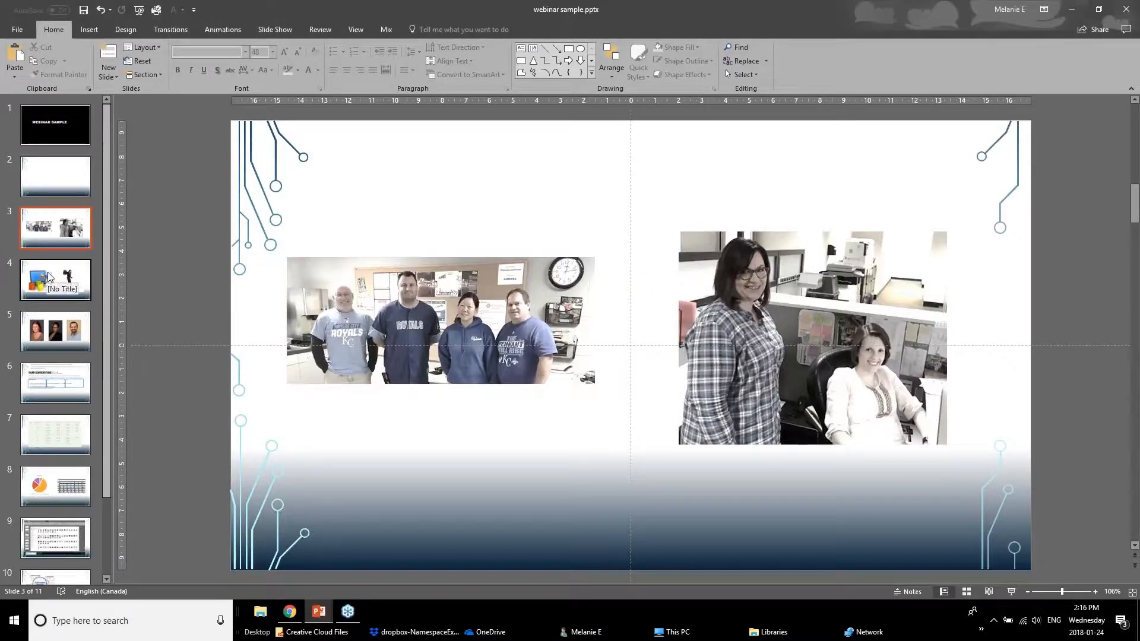
pyautogui.click(502, 338)
pyautogui.moveTo(503, 339); pyautogui.dragTo(463, 346)
pyautogui.moveTo(752, 352); pyautogui.dragTo(799, 354)
pyautogui.moveTo(468, 398)
pyautogui.mouseDown()
pyautogui.moveTo(465, 386)
pyautogui.moveTo(458, 425)
pyautogui.moveTo(462, 406)
pyautogui.mouseUp()
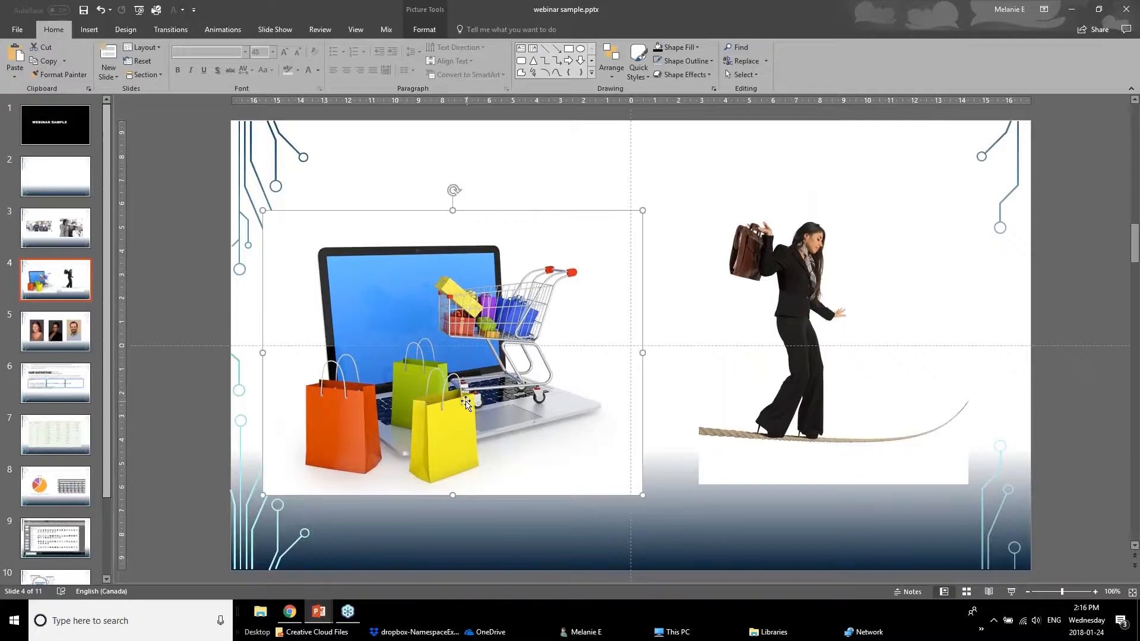
# - Start background removal on the shopping laptop picture and mark the laptop base and shopping cart as areas to keep
pyautogui.click(418, 11)
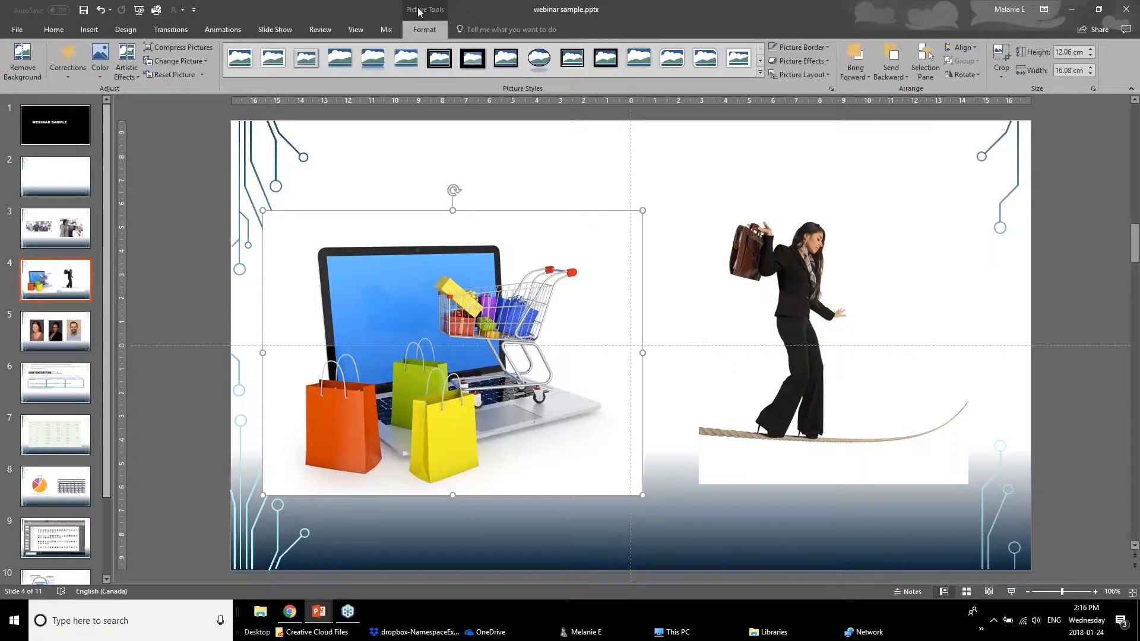
pyautogui.click(26, 68)
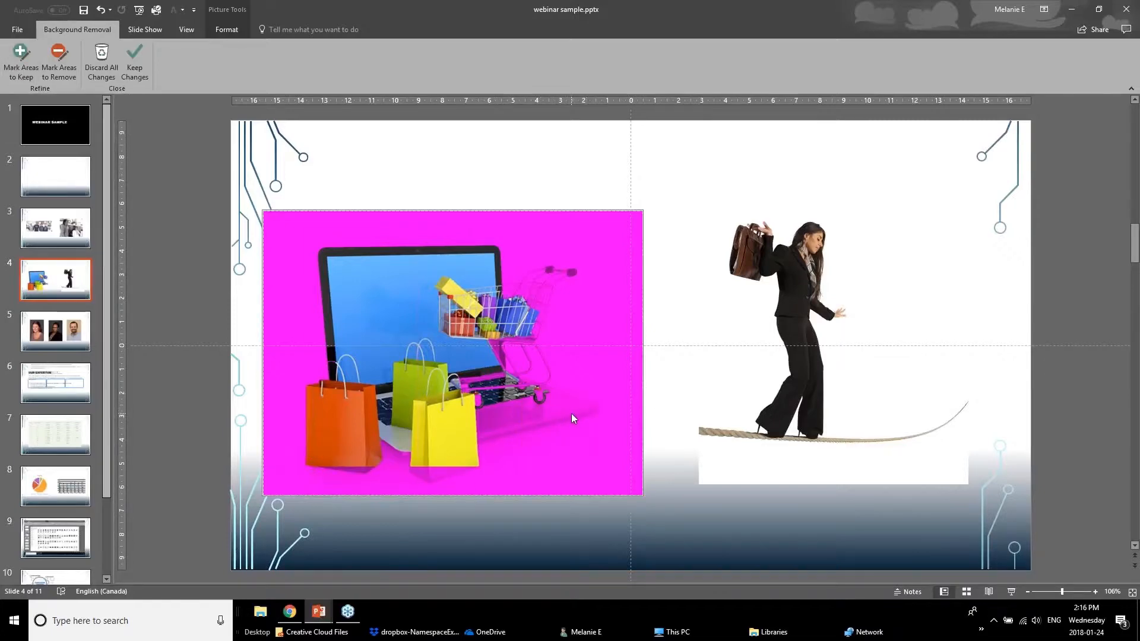
pyautogui.click(19, 73)
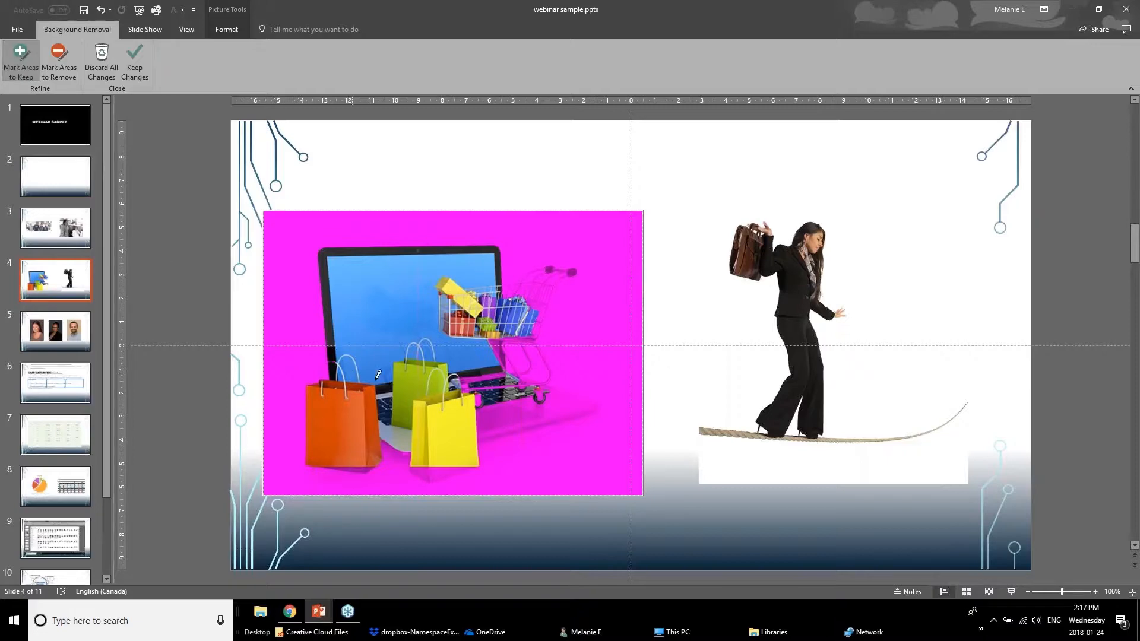
pyautogui.moveTo(482, 416)
pyautogui.mouseDown()
pyautogui.moveTo(557, 405)
pyautogui.moveTo(586, 413)
pyautogui.mouseUp()
pyautogui.moveTo(546, 290)
pyautogui.mouseDown()
pyautogui.moveTo(536, 354)
pyautogui.moveTo(550, 377)
pyautogui.mouseUp()
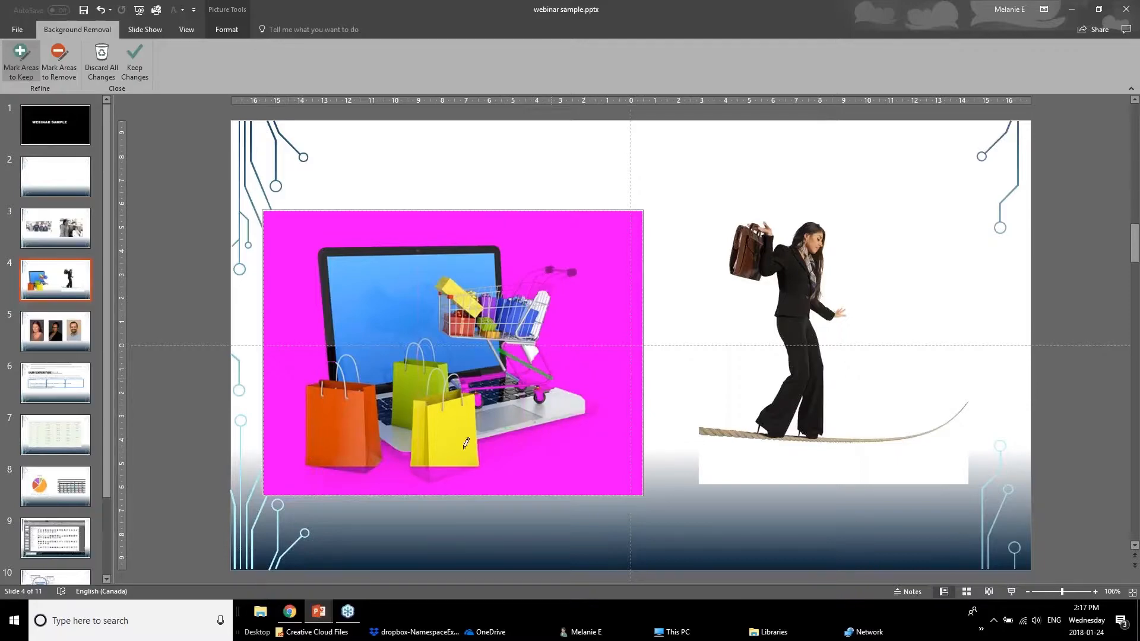
# - Mark the bags' bottoms and the laptop's front edge to keep, apply the background removal, and move the picture slightly up
pyautogui.moveTo(445, 471); pyautogui.dragTo(384, 445)
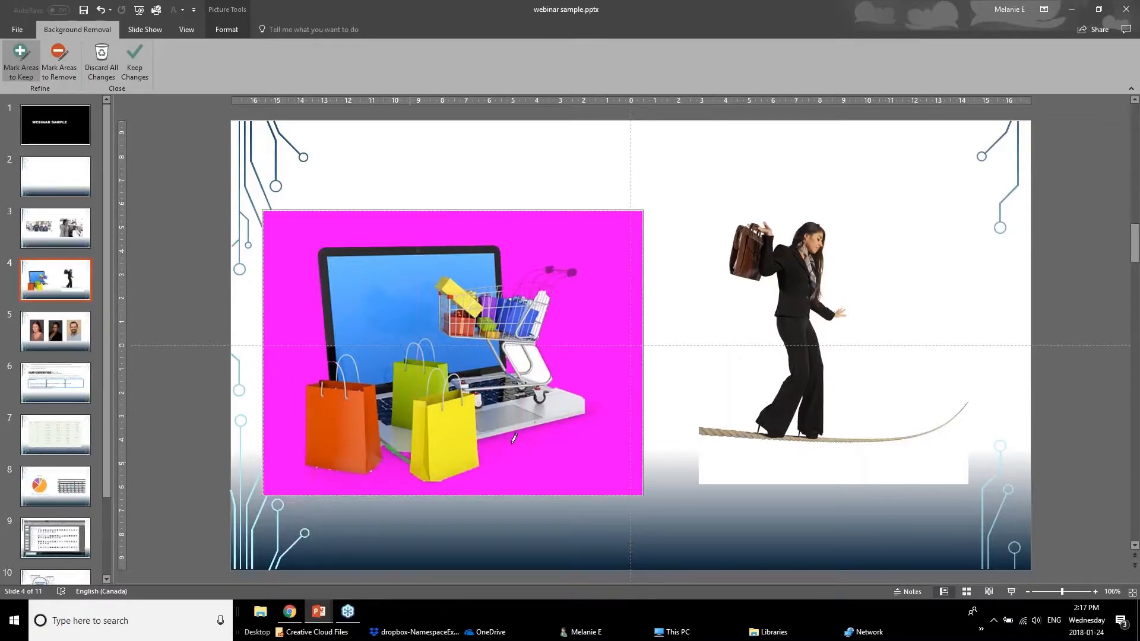
pyautogui.moveTo(501, 444); pyautogui.dragTo(587, 422)
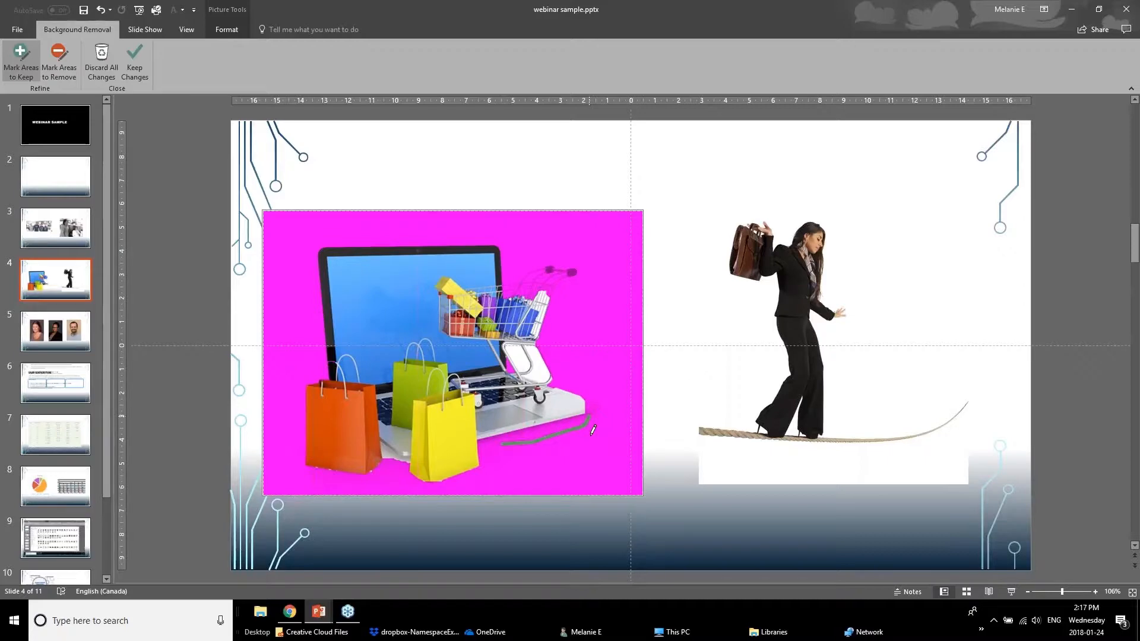
pyautogui.moveTo(594, 404); pyautogui.dragTo(605, 416)
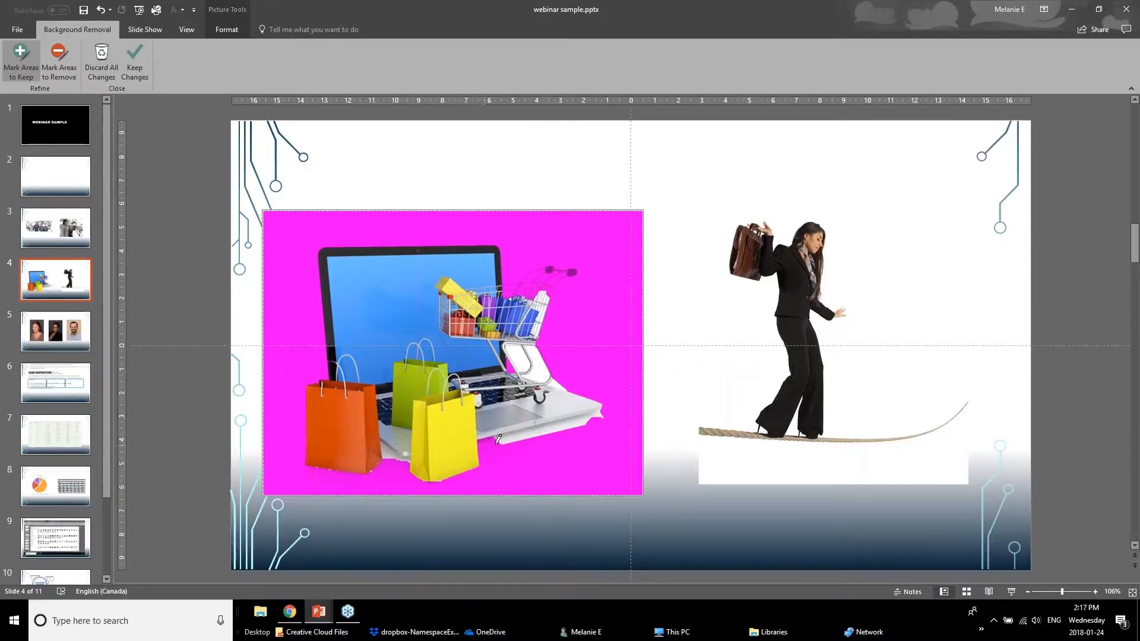
pyautogui.moveTo(485, 443); pyautogui.dragTo(505, 444)
pyautogui.click(135, 70)
pyautogui.moveTo(469, 437); pyautogui.dragTo(424, 351)
pyautogui.moveTo(366, 275); pyautogui.dragTo(406, 338)
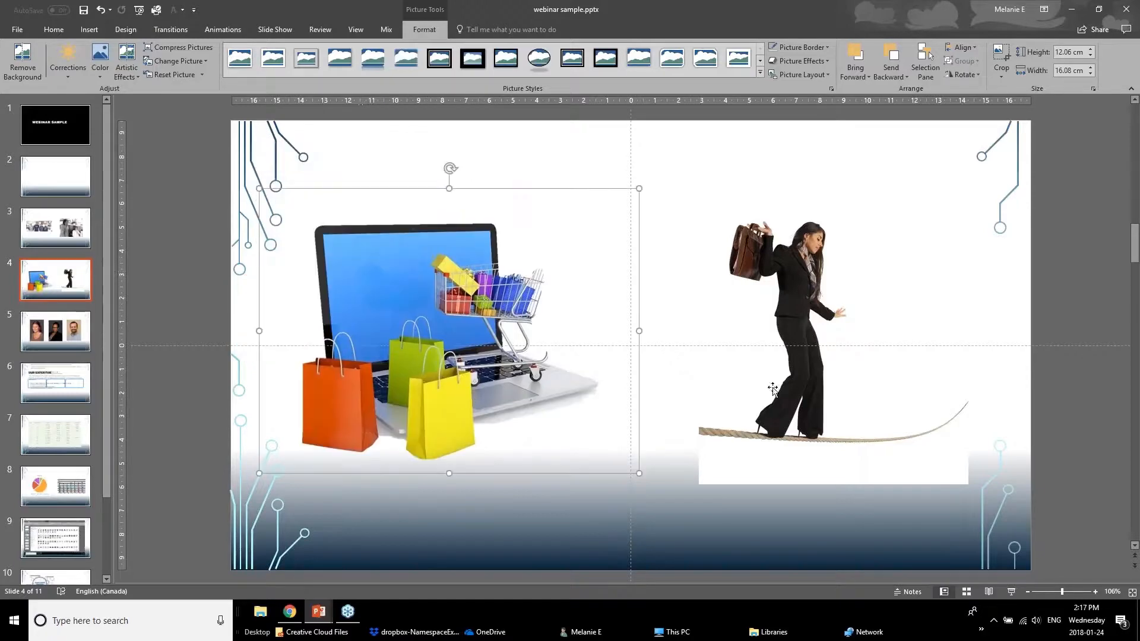
# - Remove the background from the tightrope woman picture, marking the missing rope ends as areas to keep
pyautogui.click(774, 389)
pyautogui.click(9, 62)
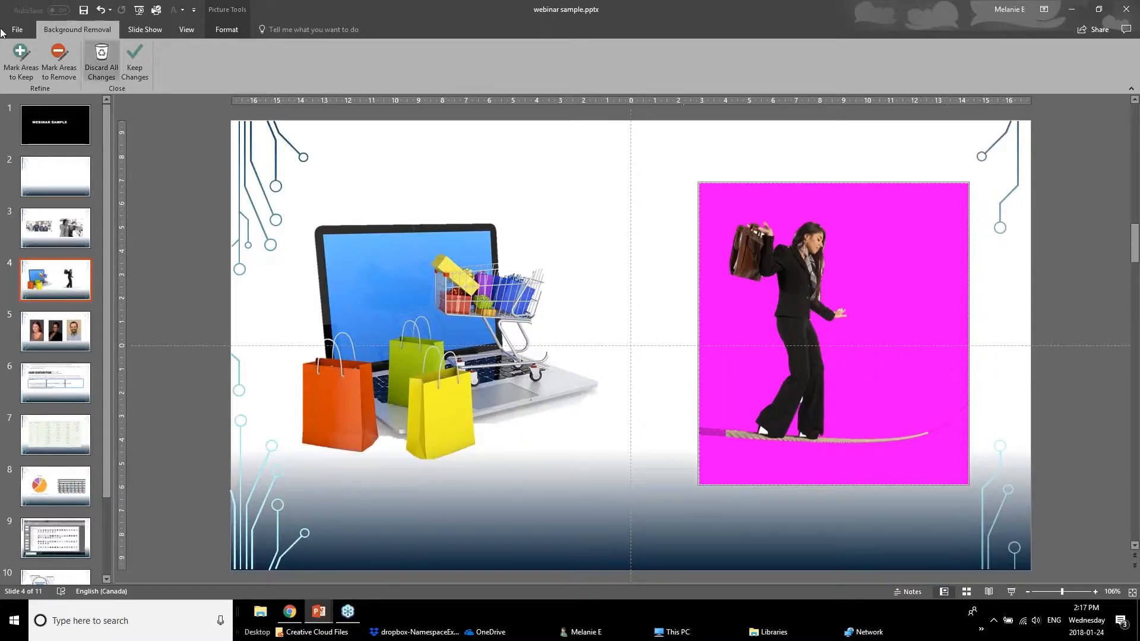
pyautogui.click(21, 60)
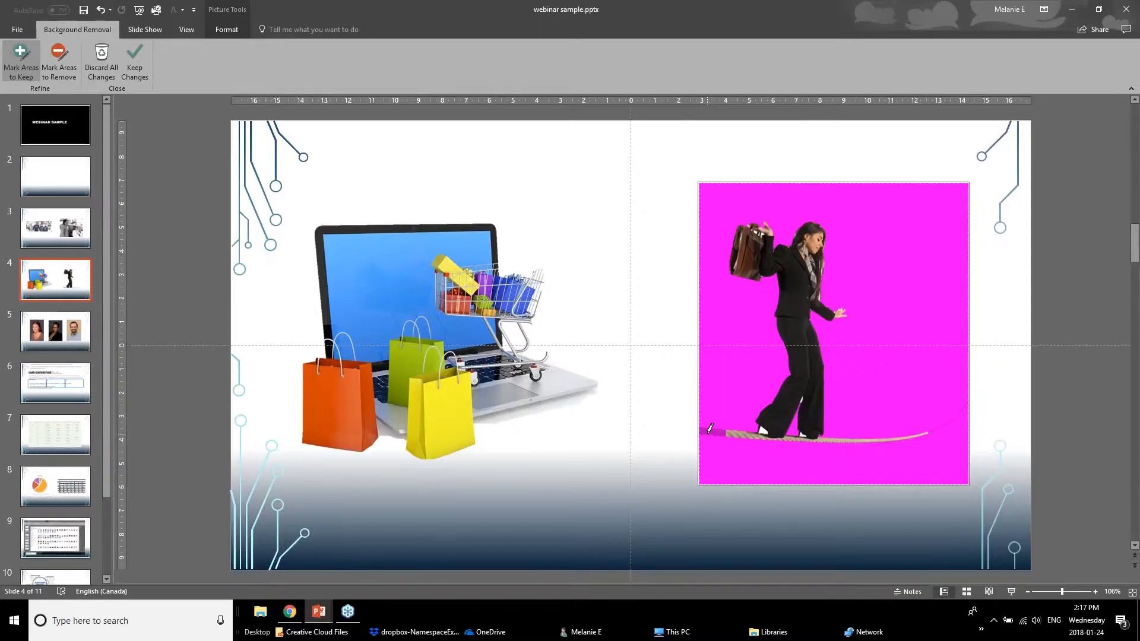
pyautogui.moveTo(740, 434); pyautogui.dragTo(723, 434)
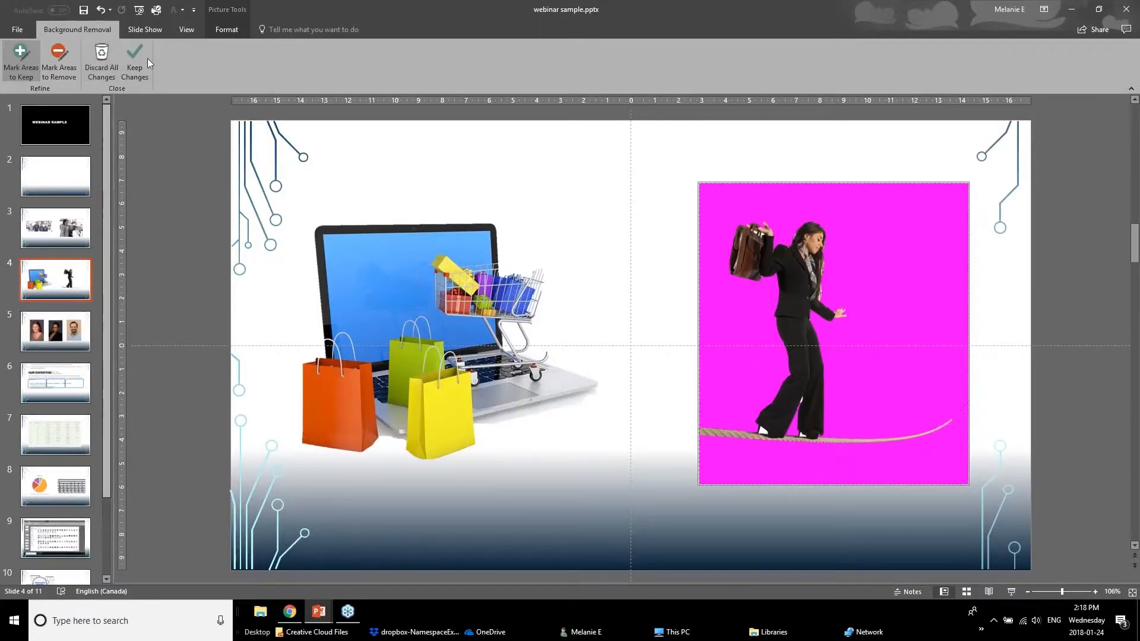
pyautogui.click(127, 59)
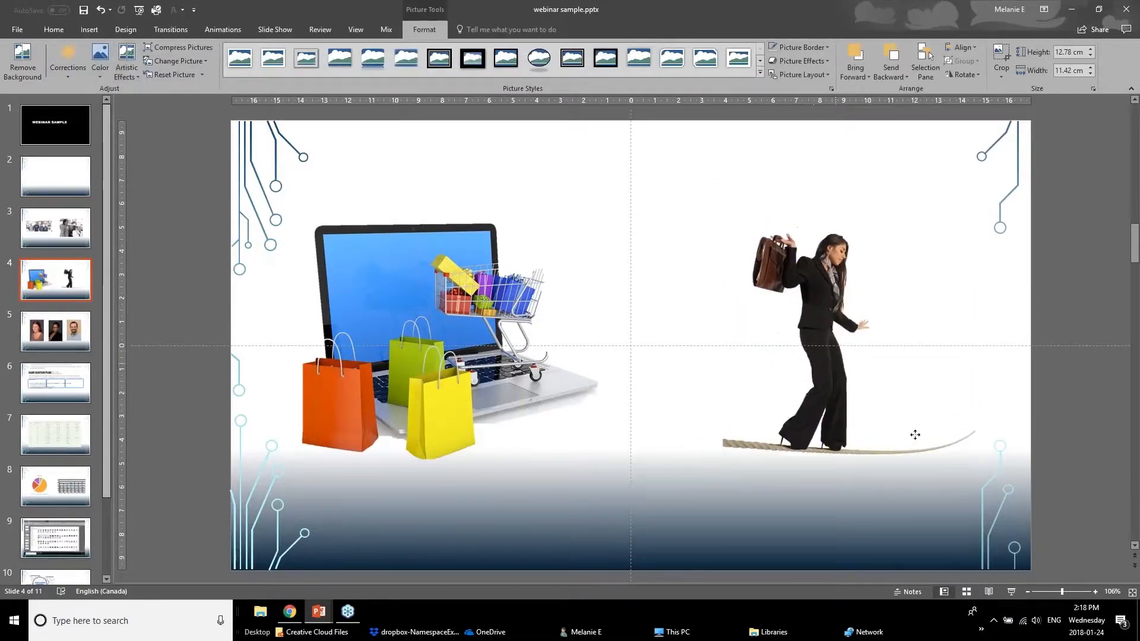
# - Bring the tightrope woman picture in front of the laptop picture and place it beside the laptop without overlapping it
pyautogui.moveTo(914, 435); pyautogui.dragTo(796, 387)
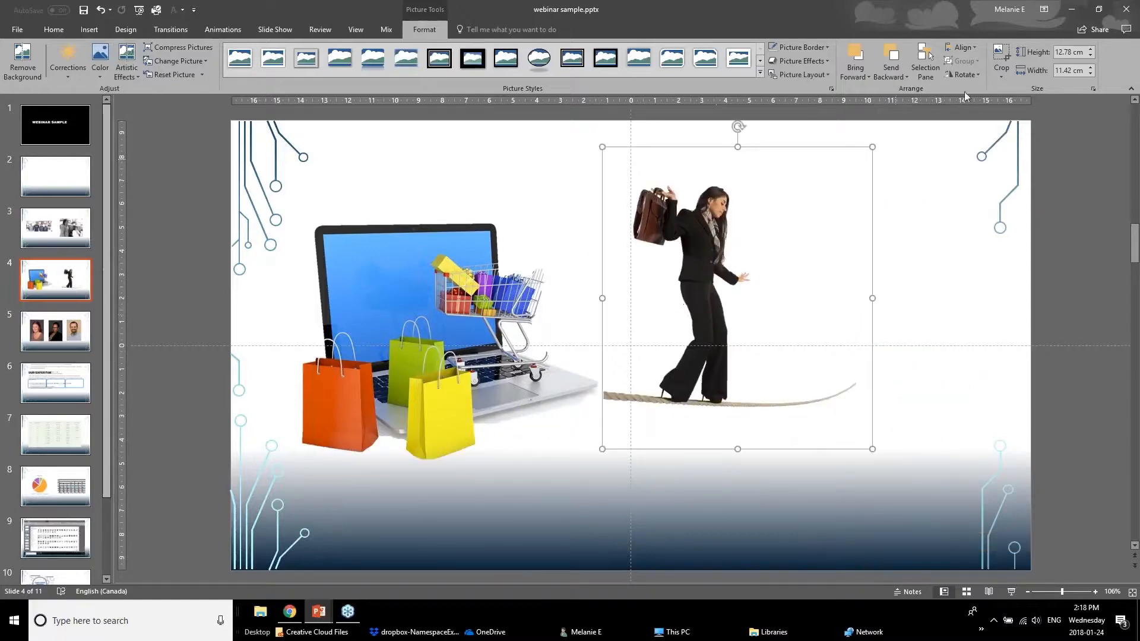
pyautogui.click(859, 77)
pyautogui.click(867, 104)
pyautogui.moveTo(683, 339); pyautogui.dragTo(832, 311)
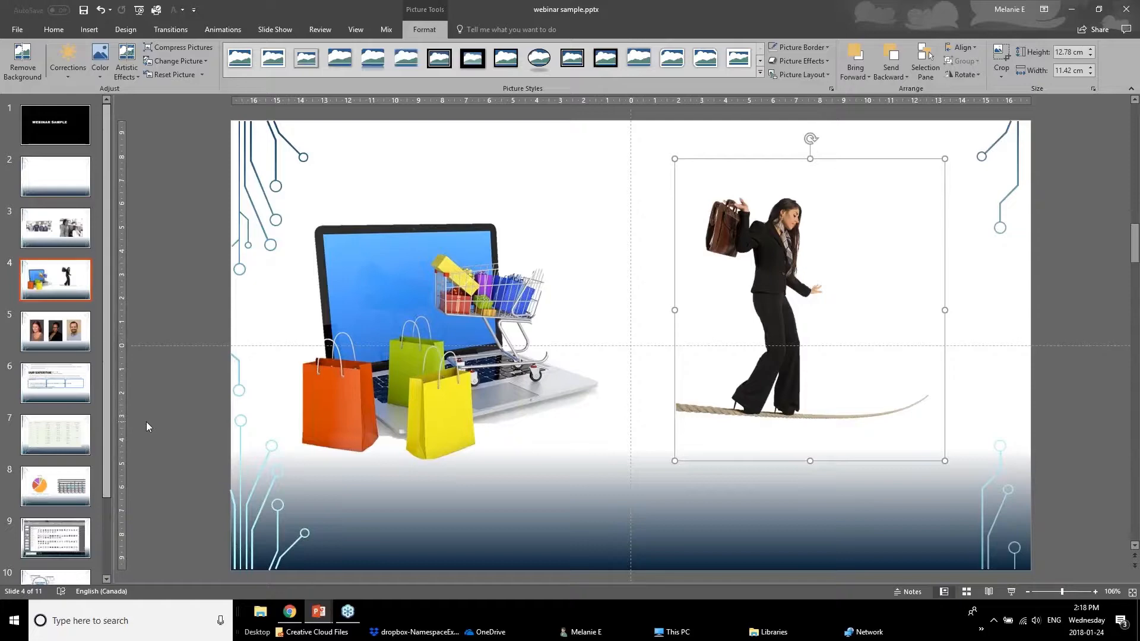
# - Open slide 5 and crop the first portrait to an oval shape
pyautogui.click(43, 333)
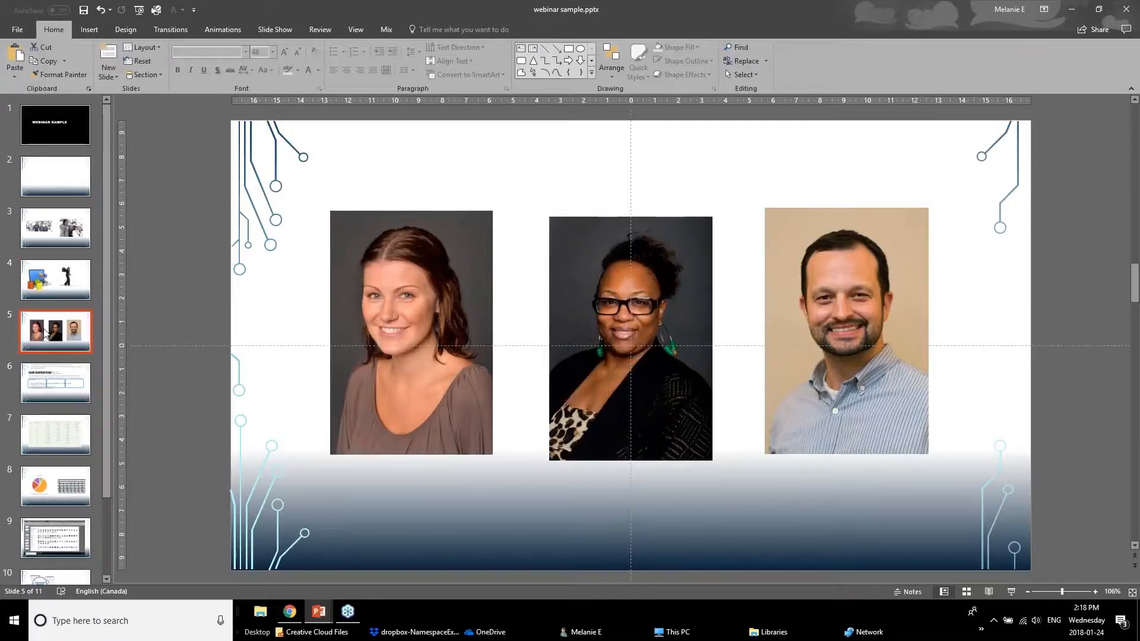
pyautogui.click(343, 352)
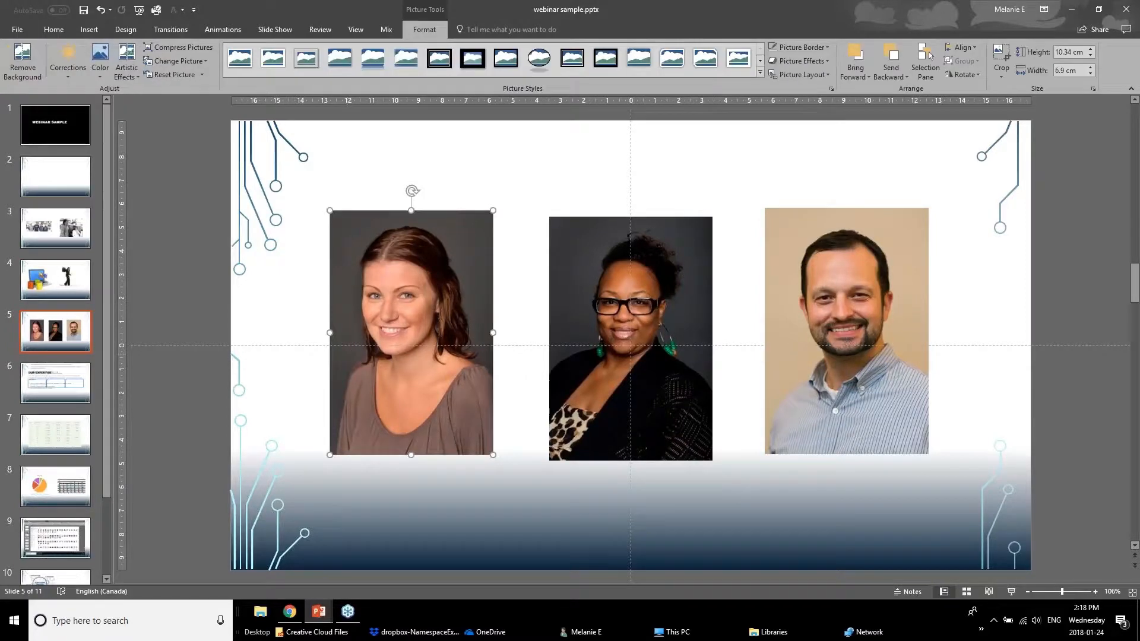
pyautogui.click(589, 367)
pyautogui.click(775, 374)
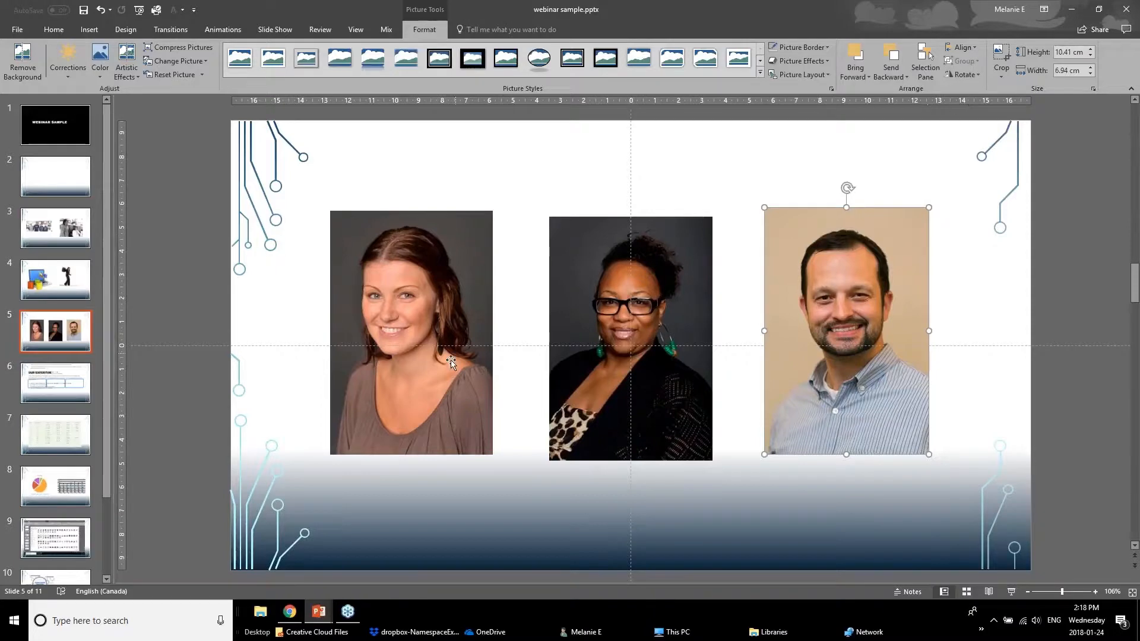
pyautogui.click(431, 351)
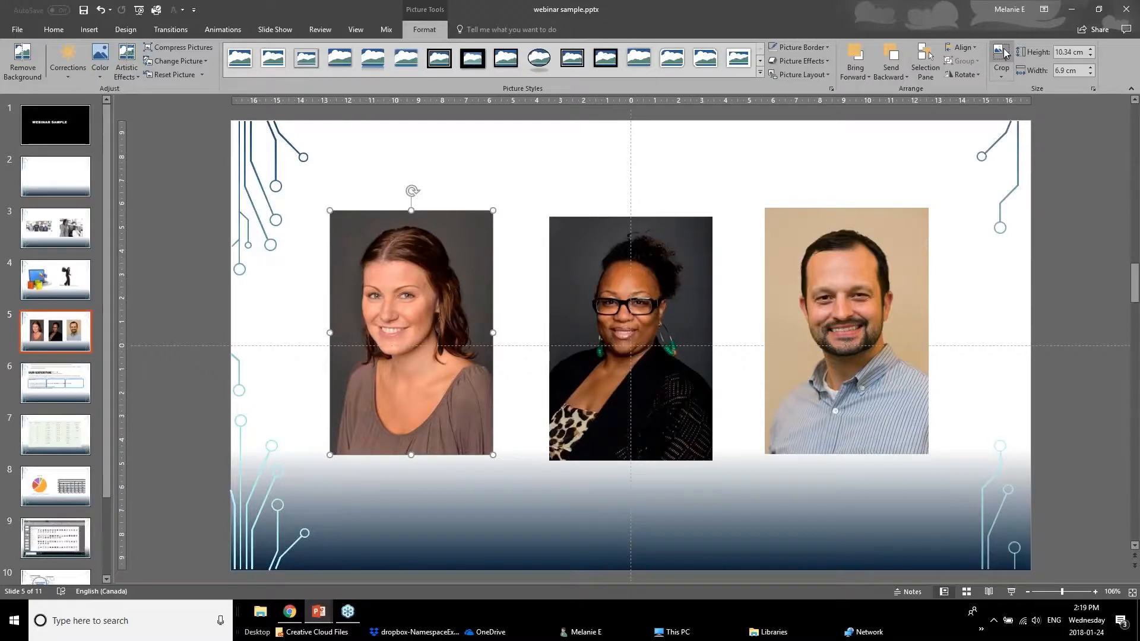
pyautogui.click(1003, 80)
pyautogui.moveTo(1010, 107)
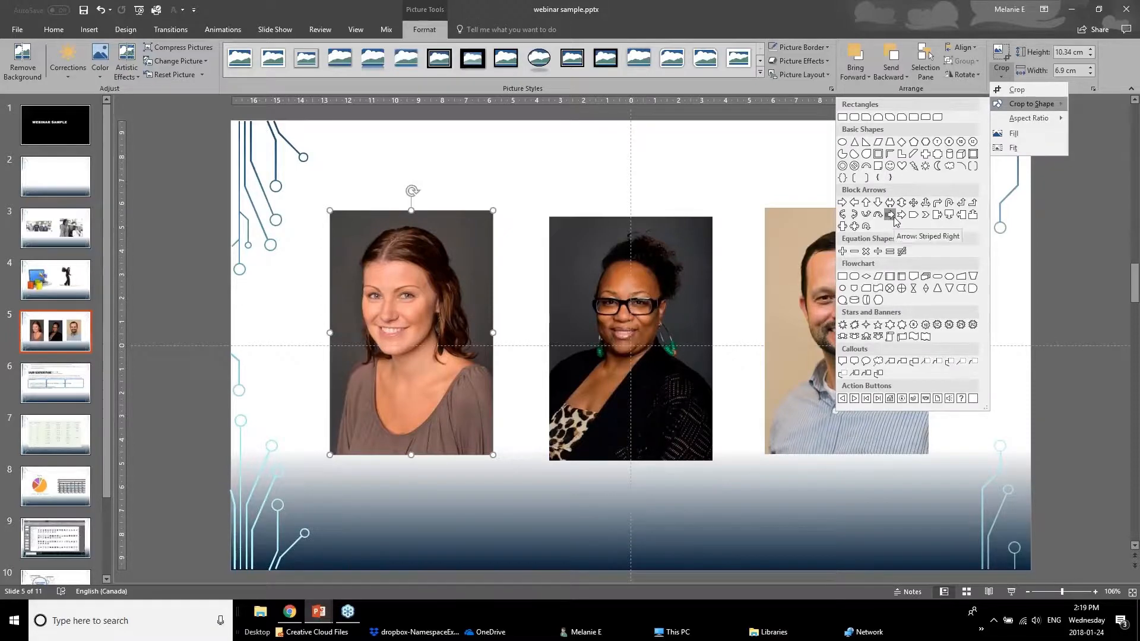
pyautogui.click(845, 143)
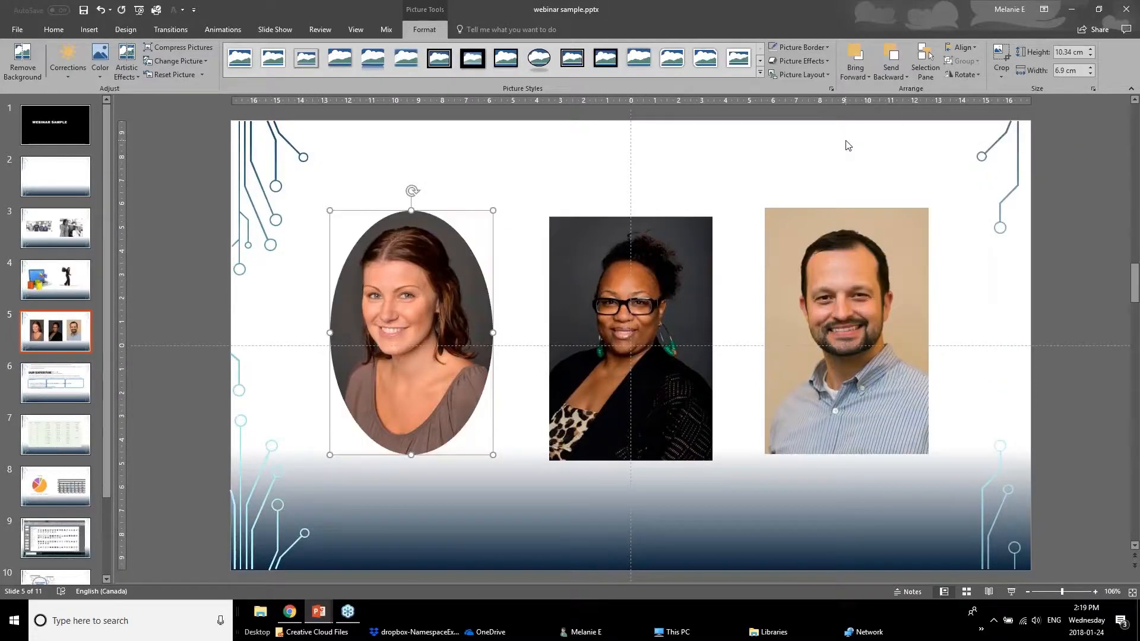
# - Tighten the first portrait's oval crop around the face to about 6.11 cm high by 5.48 cm wide and move it slightly down
pyautogui.click(1002, 55)
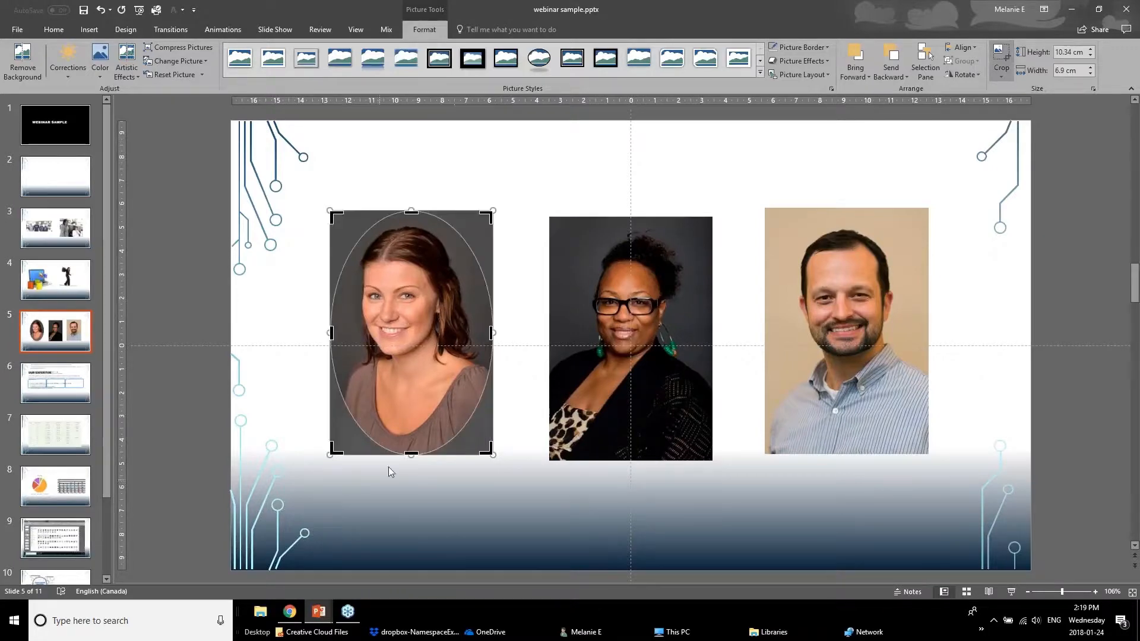
pyautogui.moveTo(411, 455); pyautogui.dragTo(411, 384)
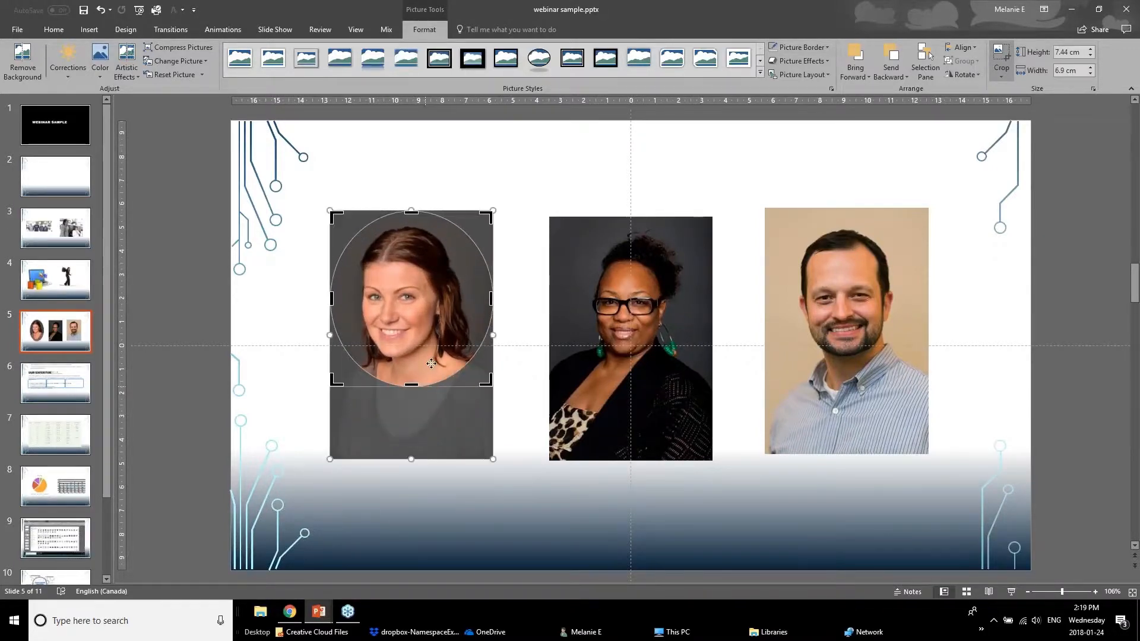
pyautogui.moveTo(412, 213); pyautogui.dragTo(414, 229)
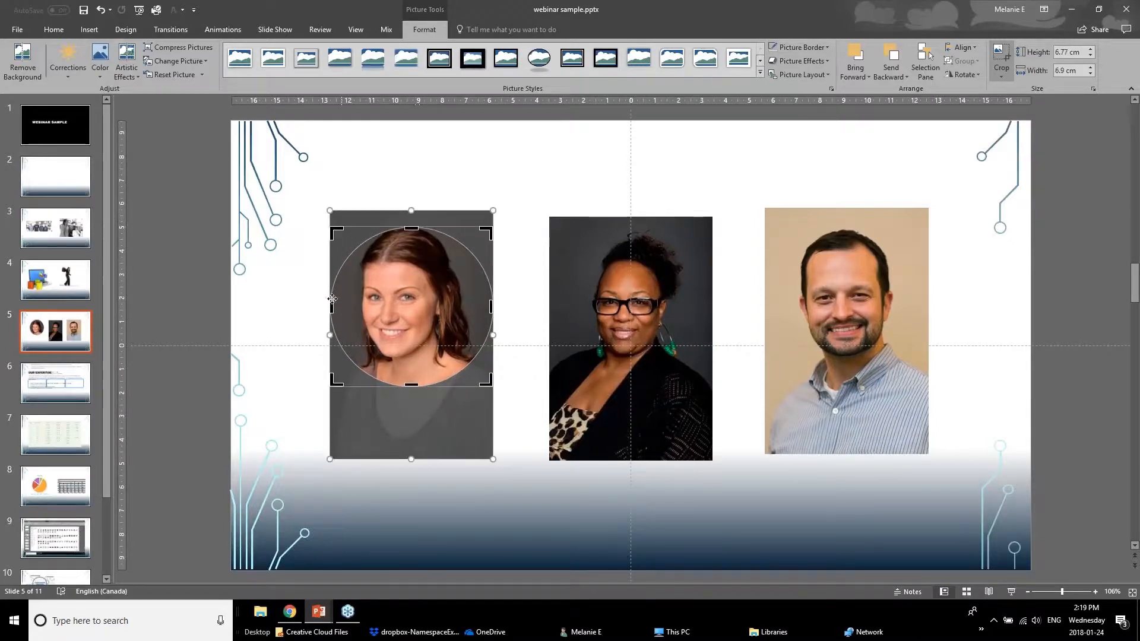
pyautogui.moveTo(331, 305); pyautogui.dragTo(340, 306)
pyautogui.moveTo(484, 311); pyautogui.dragTo(476, 311)
pyautogui.moveTo(467, 302); pyautogui.dragTo(465, 303)
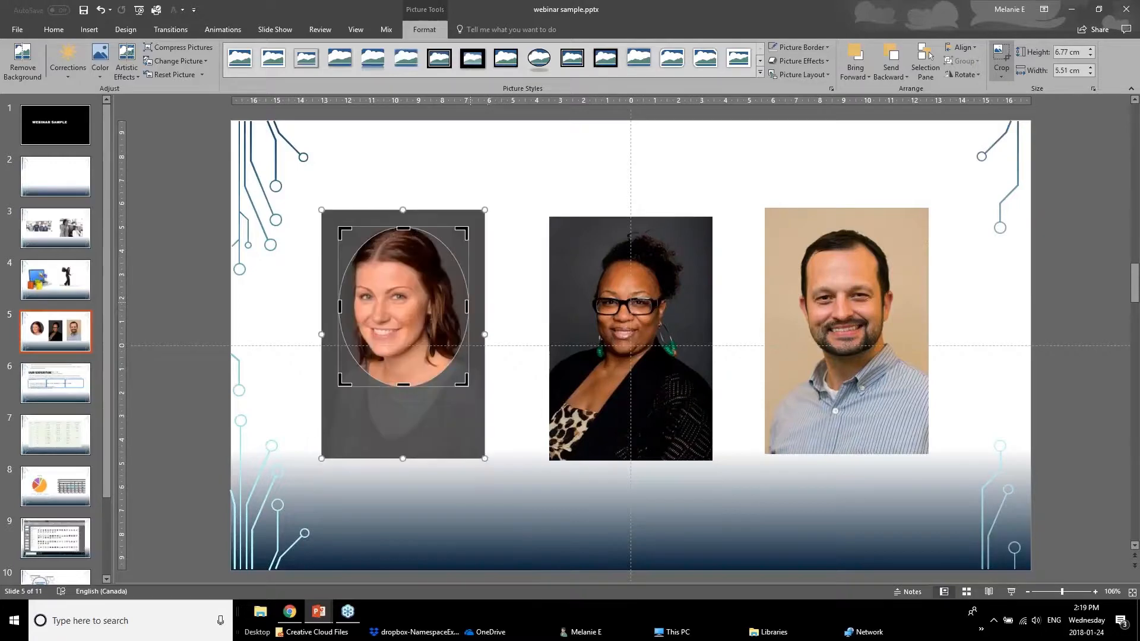
pyautogui.moveTo(469, 387); pyautogui.dragTo(468, 371)
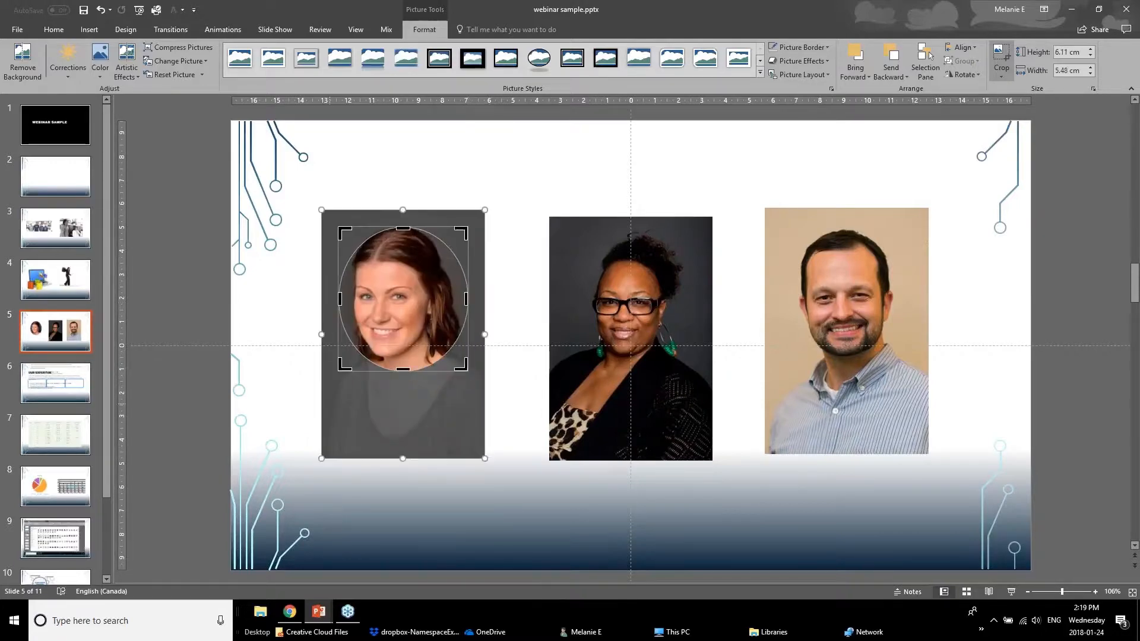
pyautogui.click(298, 411)
pyautogui.click(387, 325)
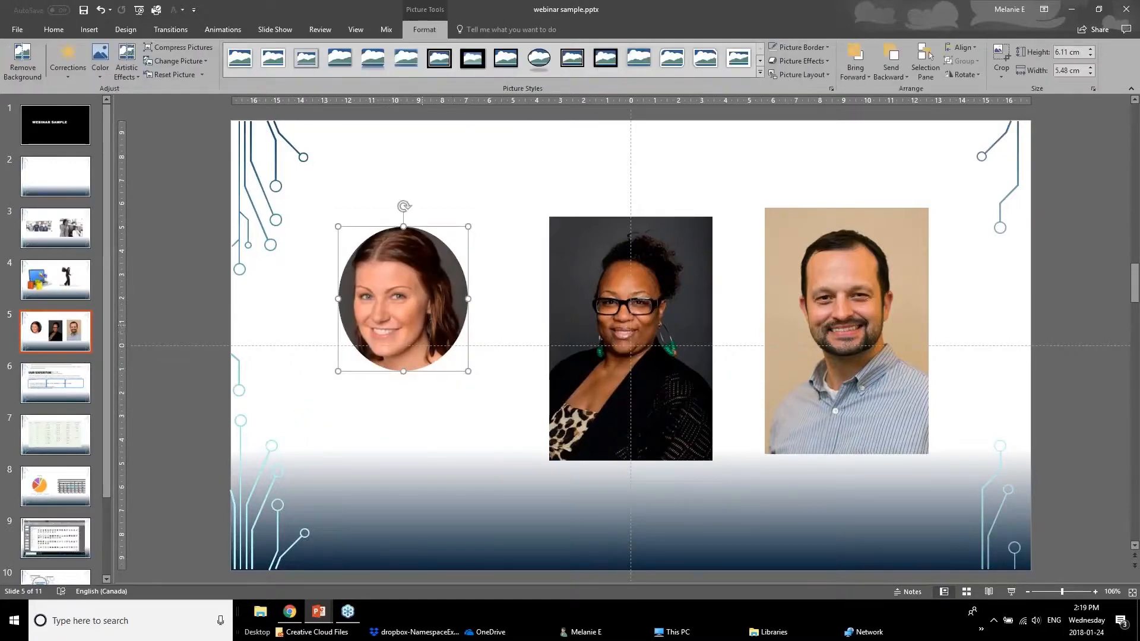
pyautogui.moveTo(427, 303); pyautogui.dragTo(422, 315)
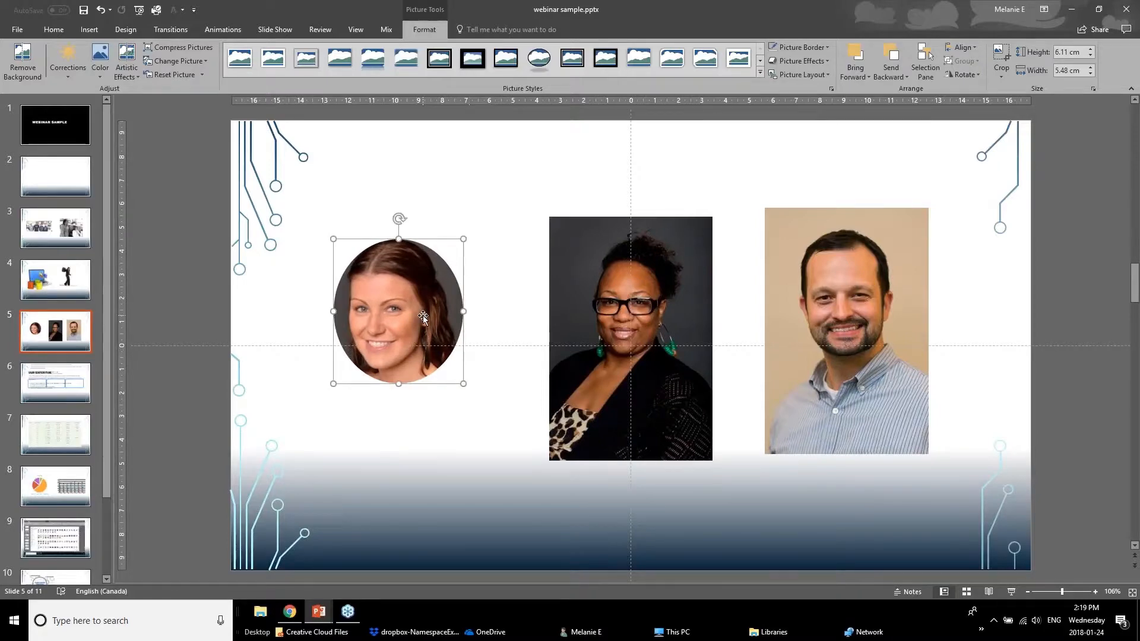
pyautogui.click(416, 435)
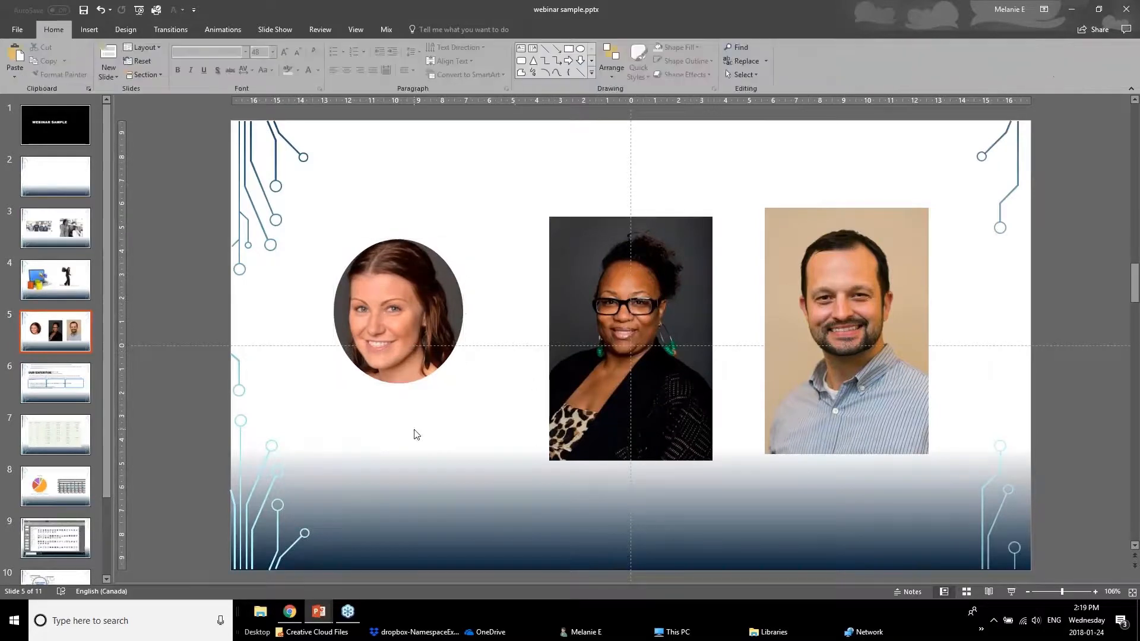
# - Copy the first portrait's oval shape to the second and third portraits with Format Painter
pyautogui.click(442, 330)
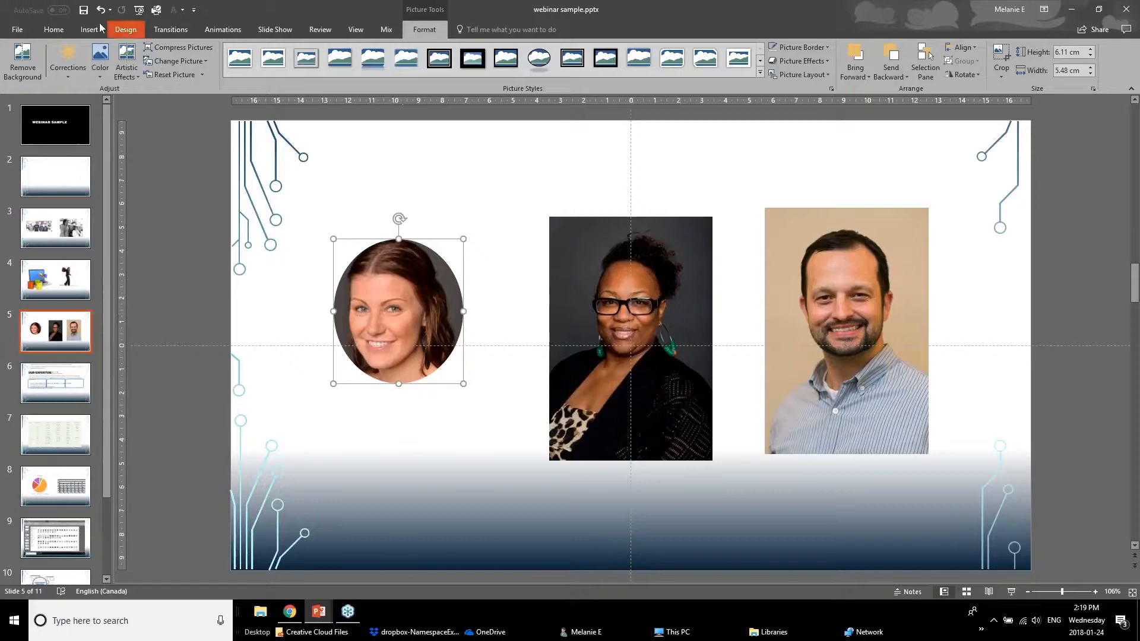
pyautogui.click(53, 29)
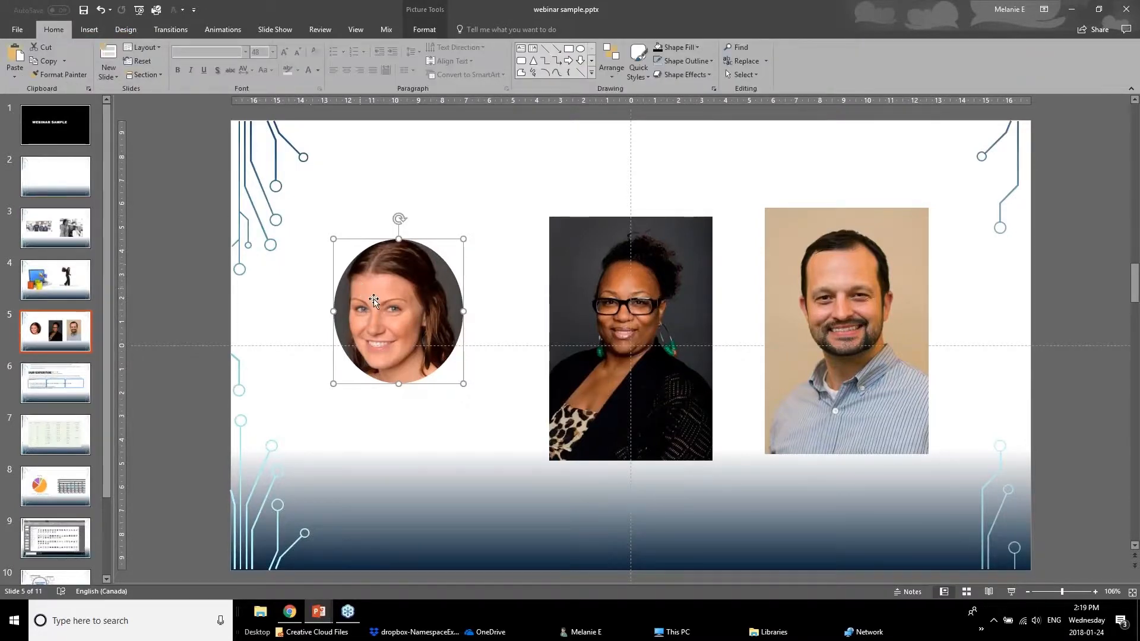
pyautogui.click(69, 76)
pyautogui.click(614, 250)
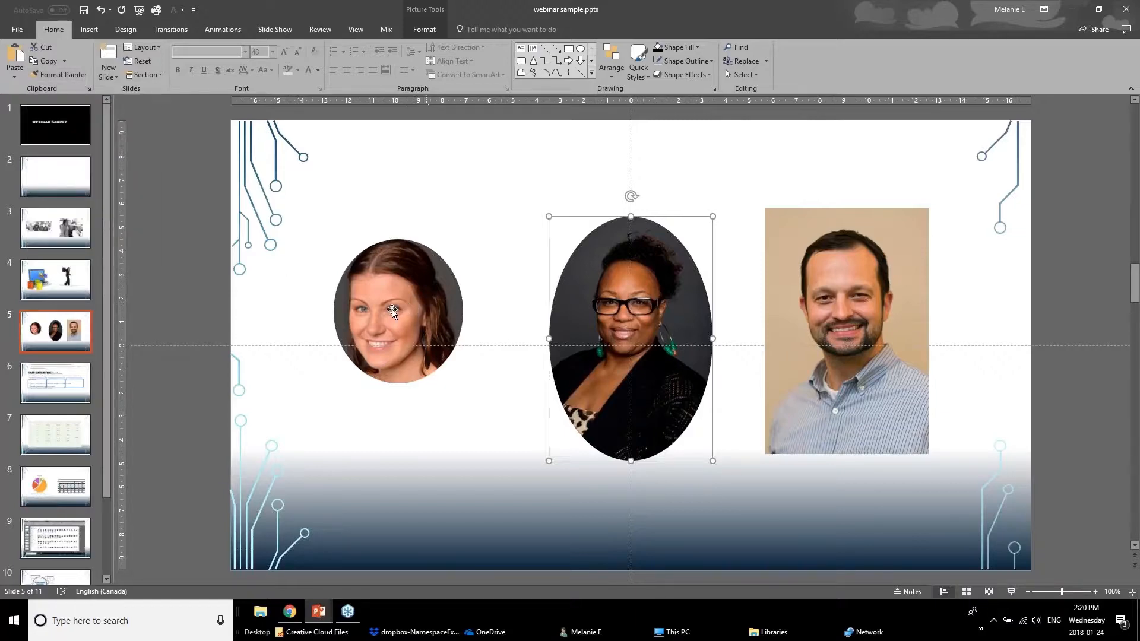
pyautogui.click(429, 322)
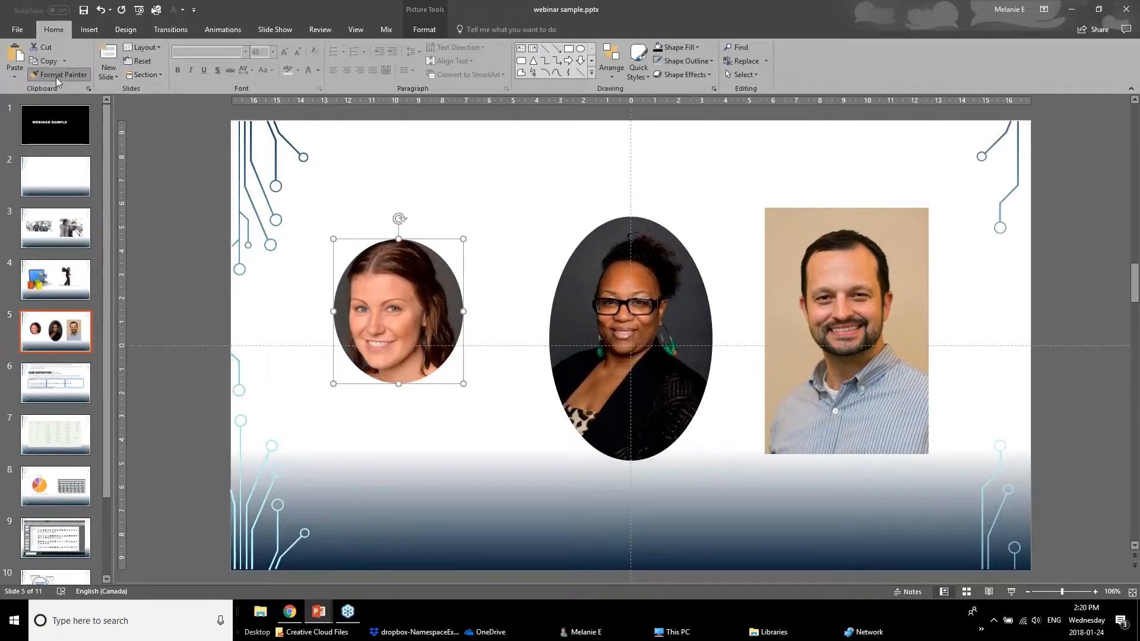
pyautogui.click(824, 307)
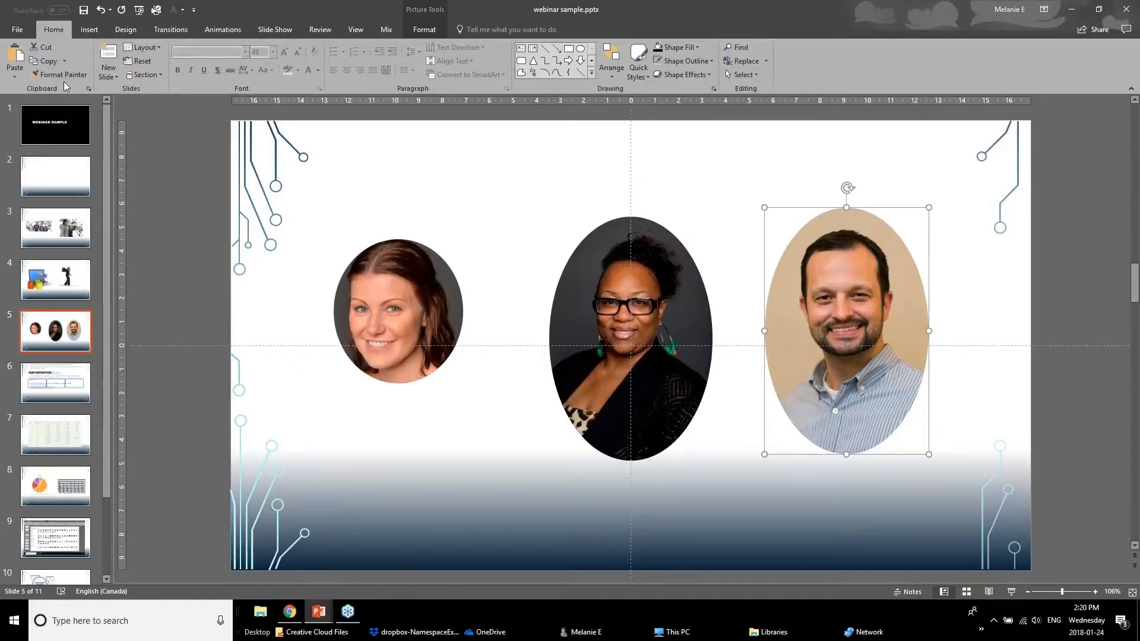
# - Switch to the Powerpoint Webinar January 2018 v1 presentation and review its slides on better looking images, removing background, and cropping and framing
pyautogui.click(592, 372)
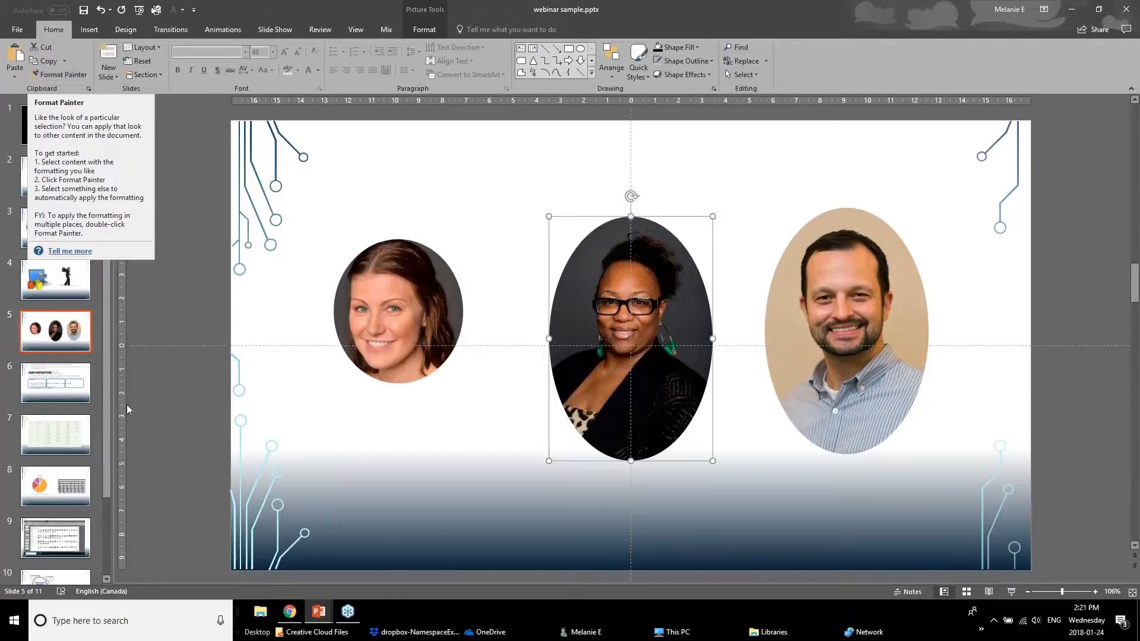
pyautogui.click(353, 486)
pyautogui.click(320, 614)
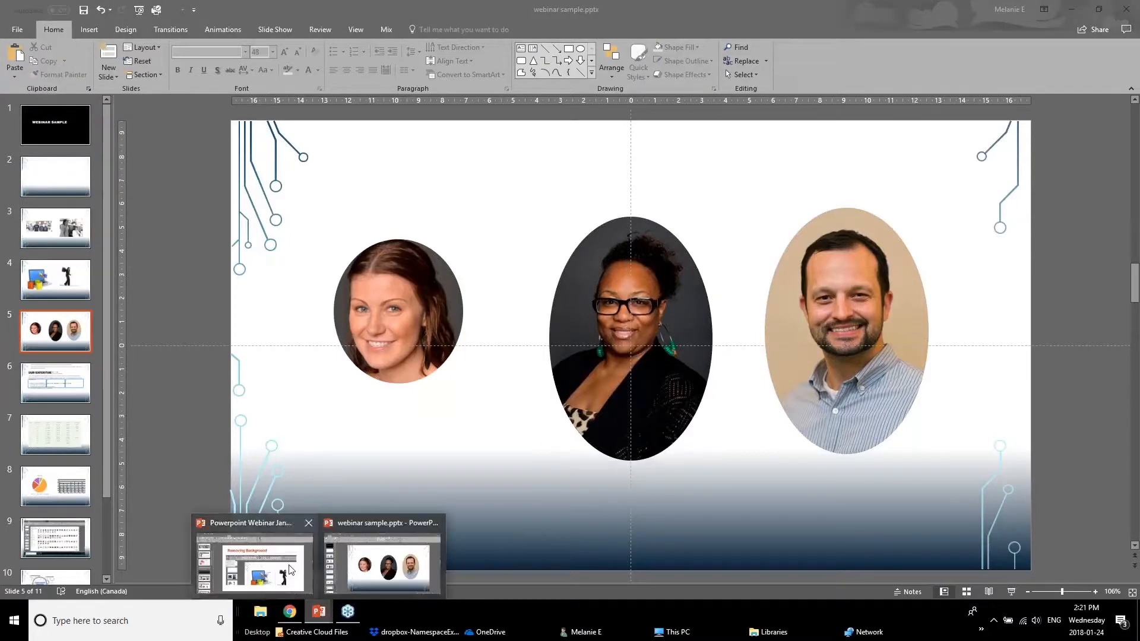
pyautogui.click(291, 570)
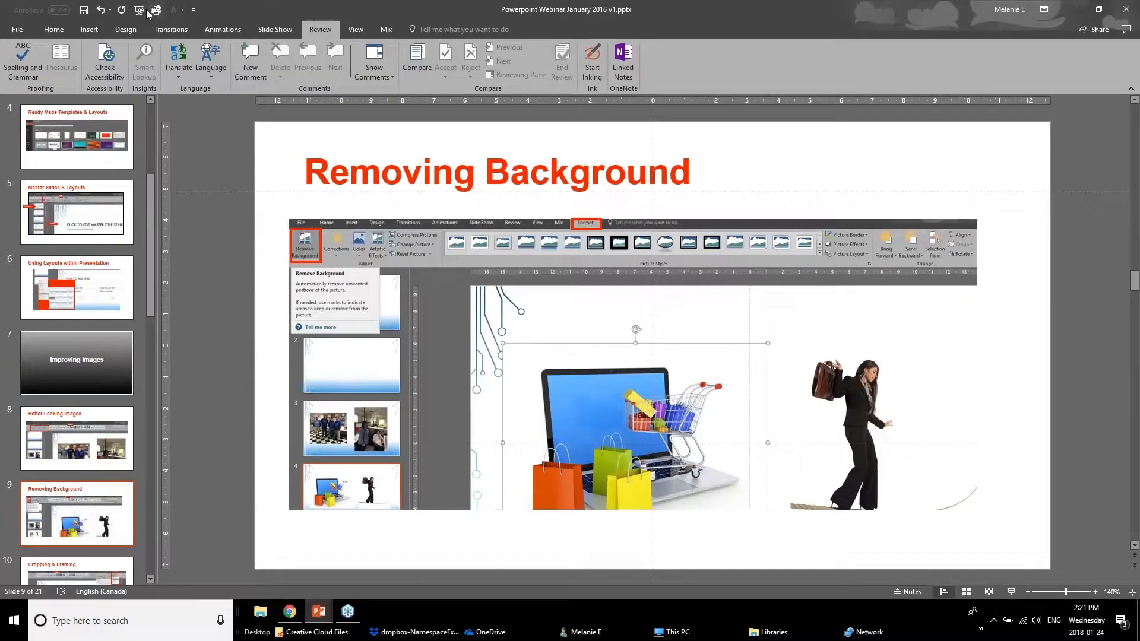
pyautogui.click(104, 445)
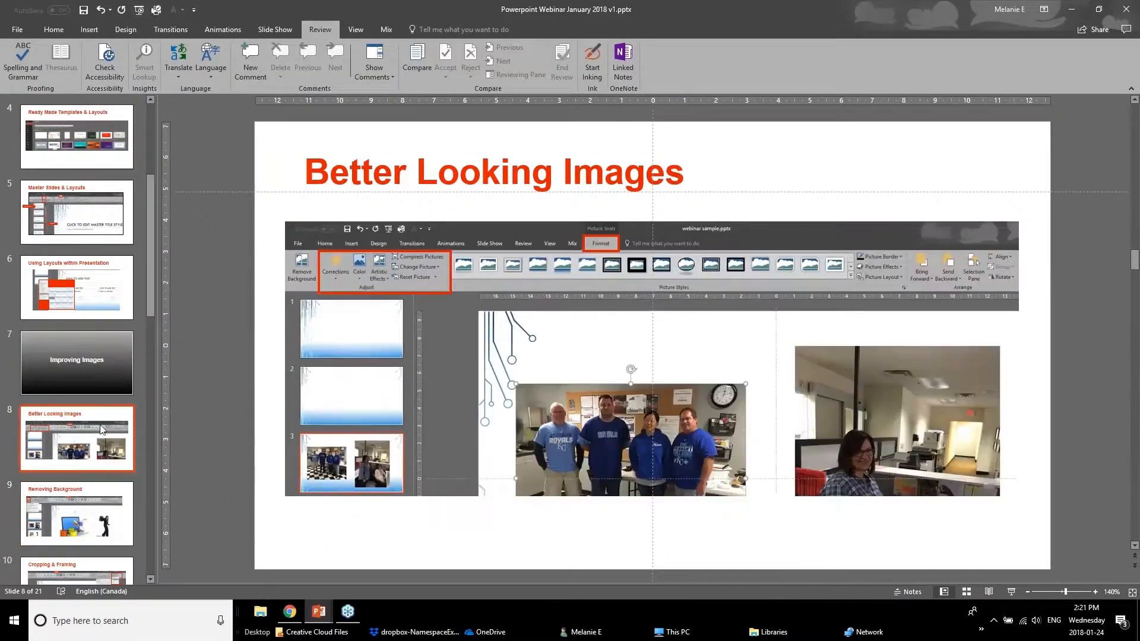
pyautogui.click(105, 427)
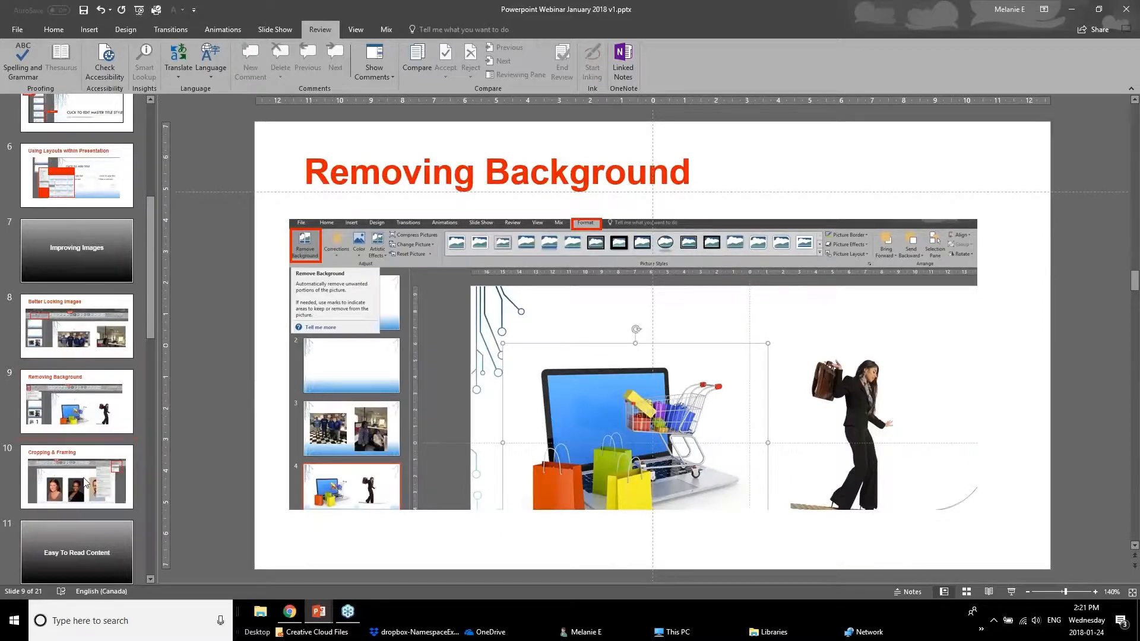
pyautogui.scroll(-1, 83, 475)
pyautogui.click(83, 400)
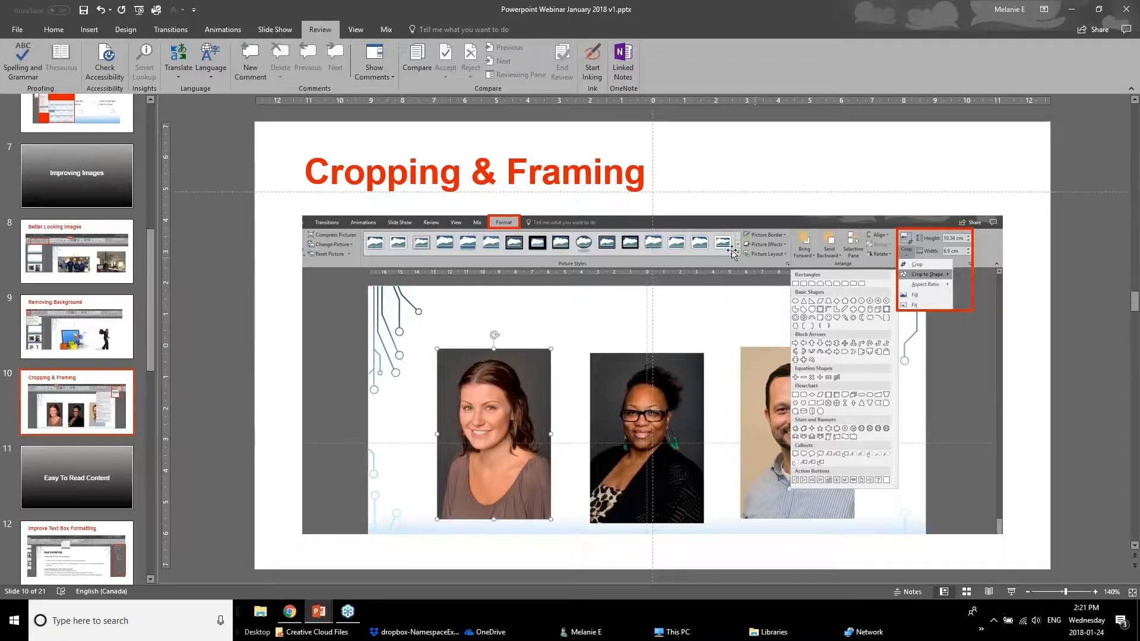
# - Return to webinar sample.pptx, apply the tilted white-framed picture style to the first portrait on slide 5, and move it slightly up
pyautogui.click(321, 612)
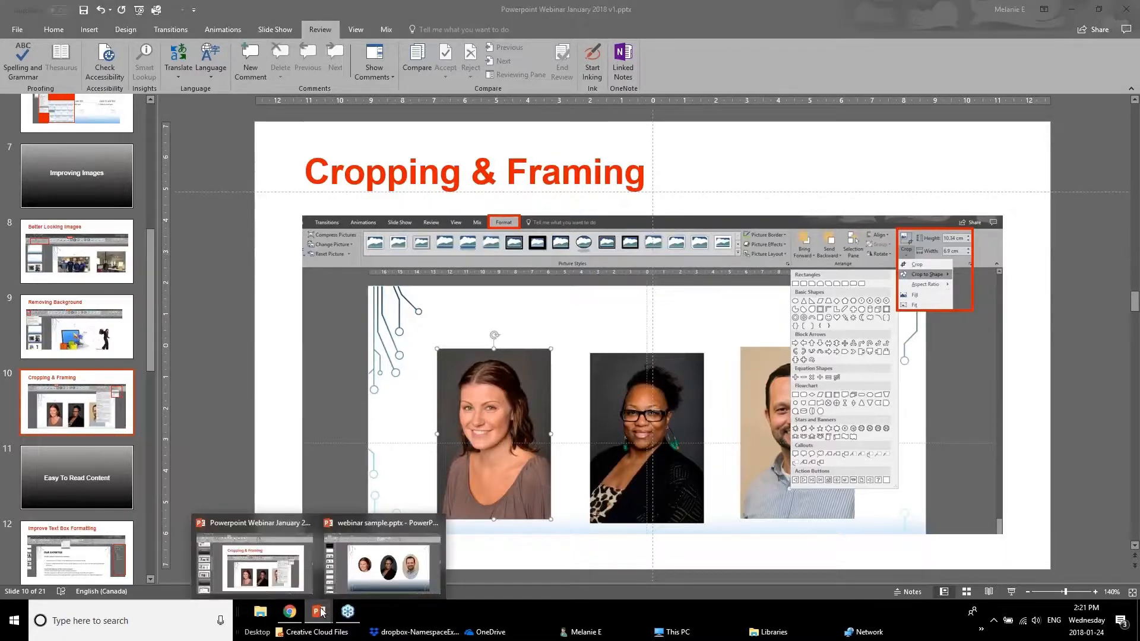
pyautogui.click(267, 564)
pyautogui.click(319, 613)
pyautogui.click(385, 562)
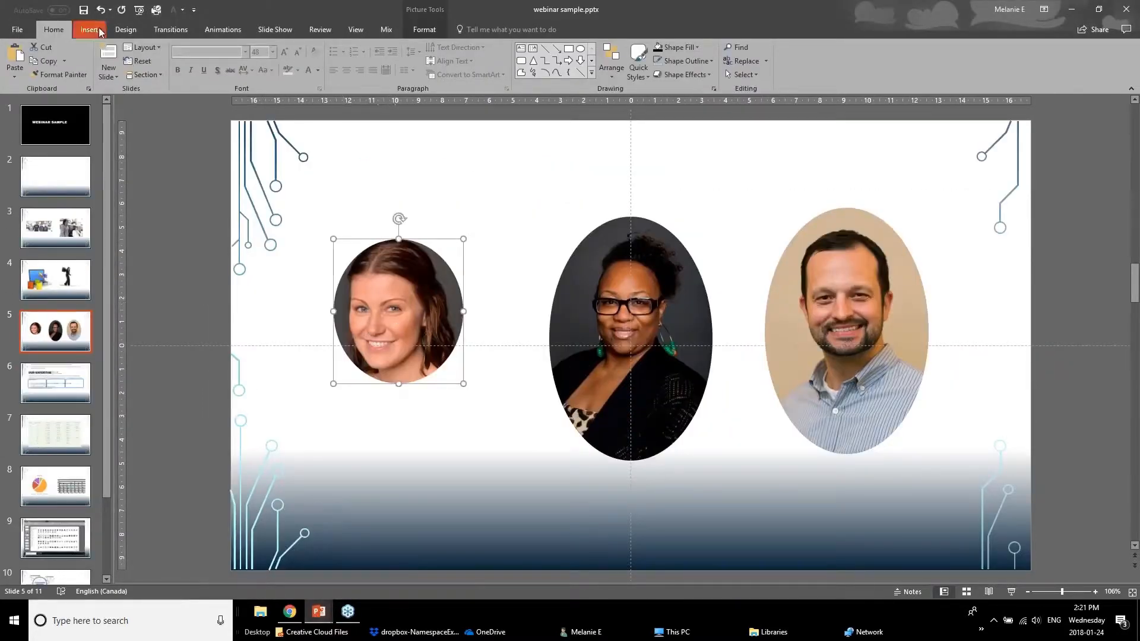
pyautogui.click(426, 18)
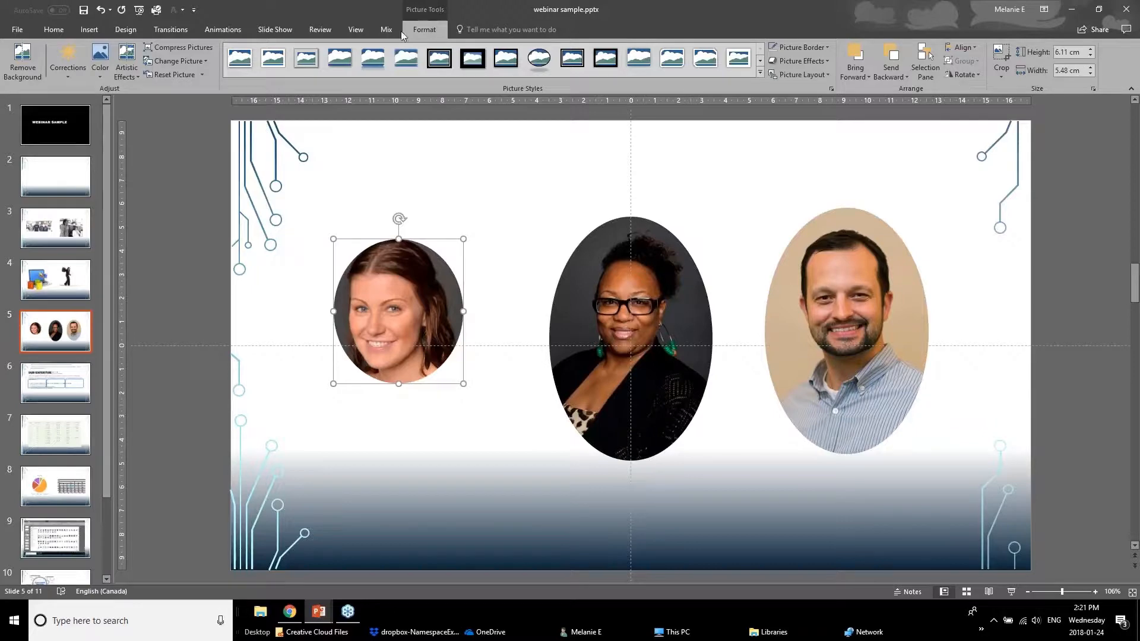
pyautogui.click(759, 72)
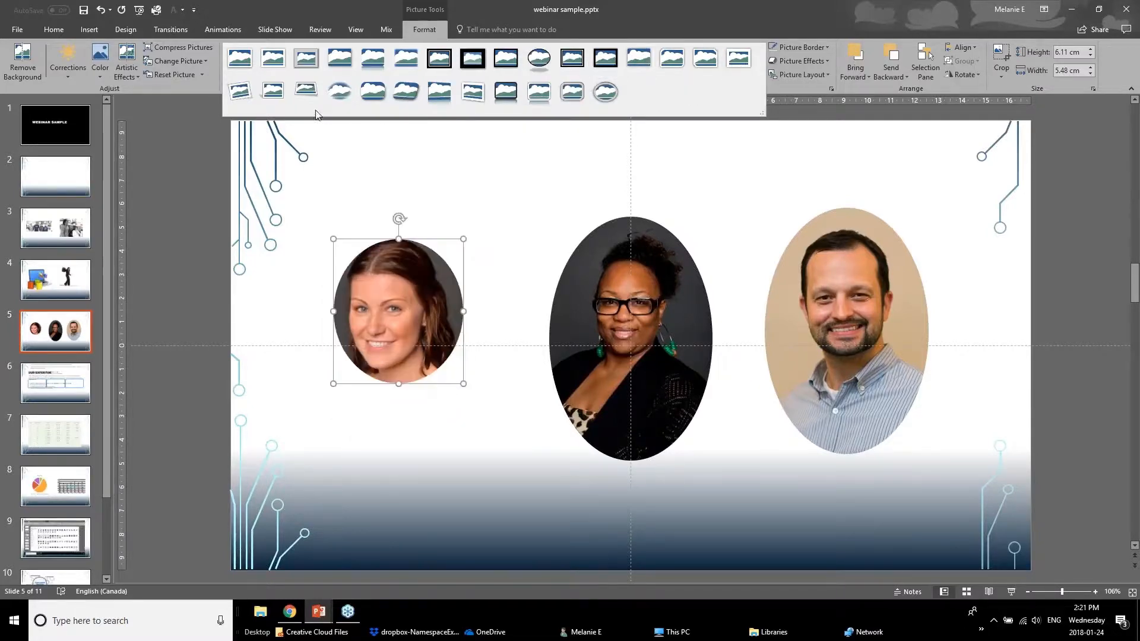
pyautogui.click(248, 85)
pyautogui.moveTo(415, 369); pyautogui.dragTo(433, 341)
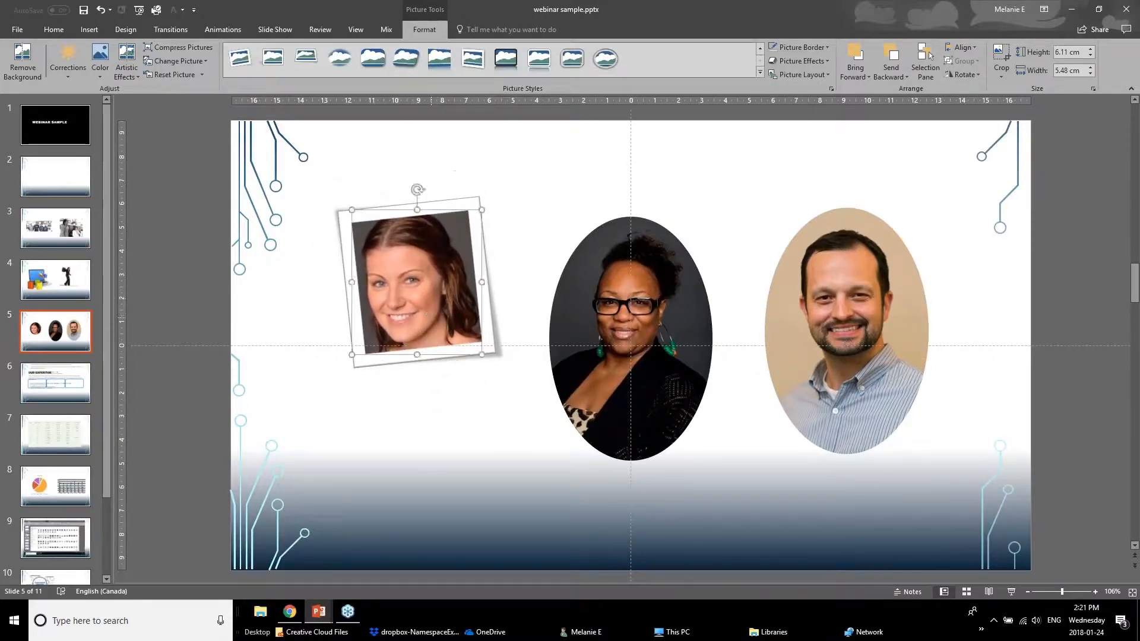
pyautogui.click(228, 354)
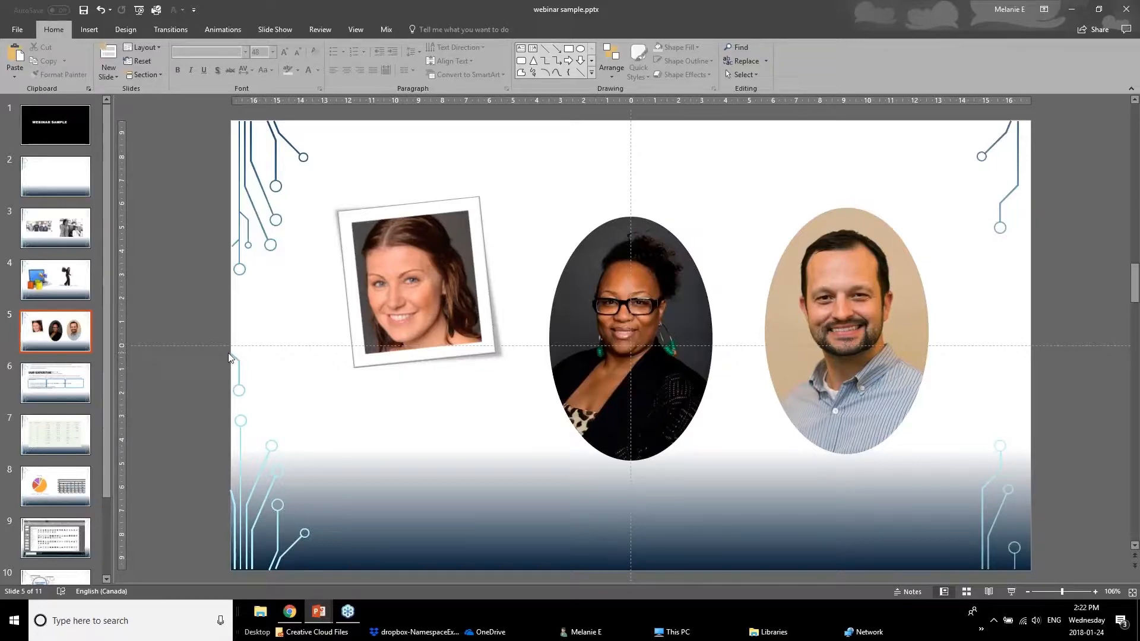
# - Examine the picture border and shadow effect options for the second portrait
pyautogui.click(599, 292)
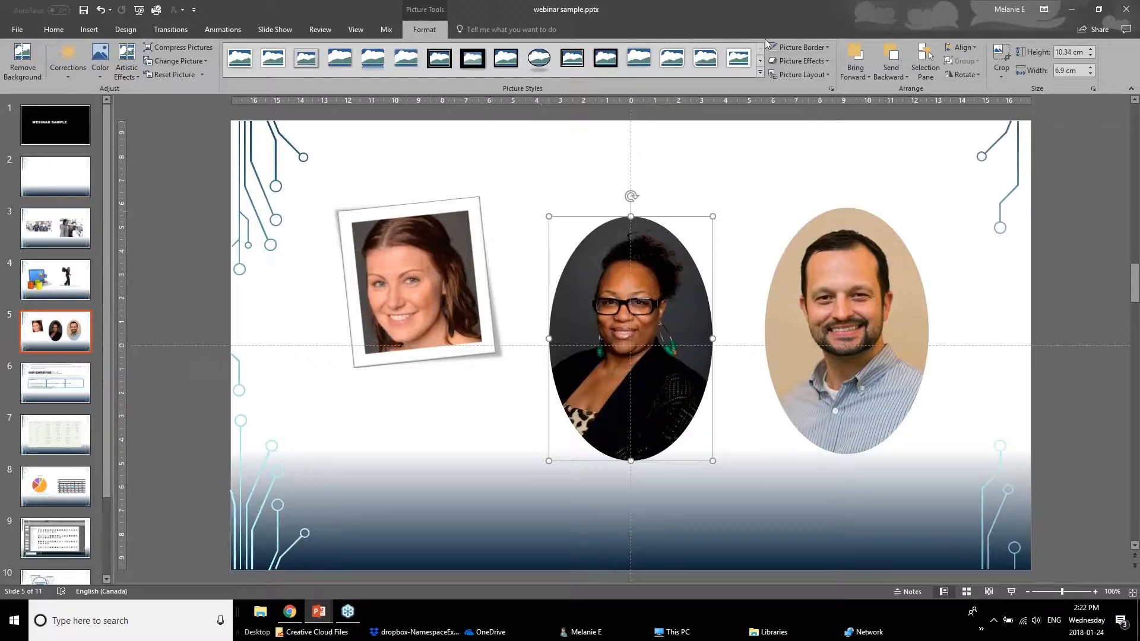
pyautogui.click(799, 49)
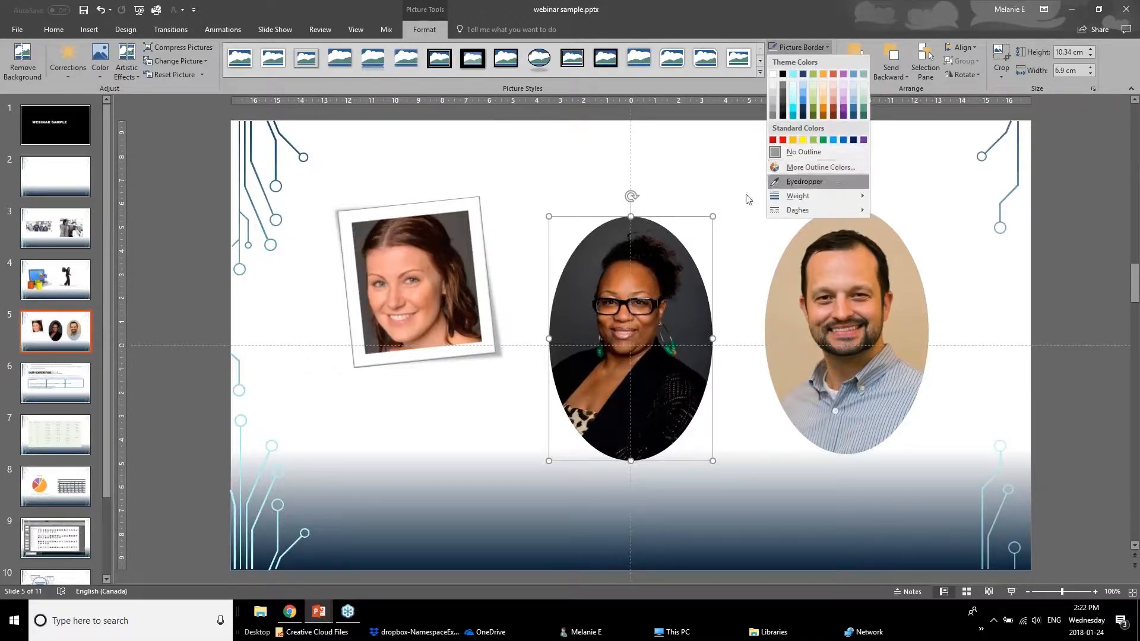
pyautogui.click(716, 176)
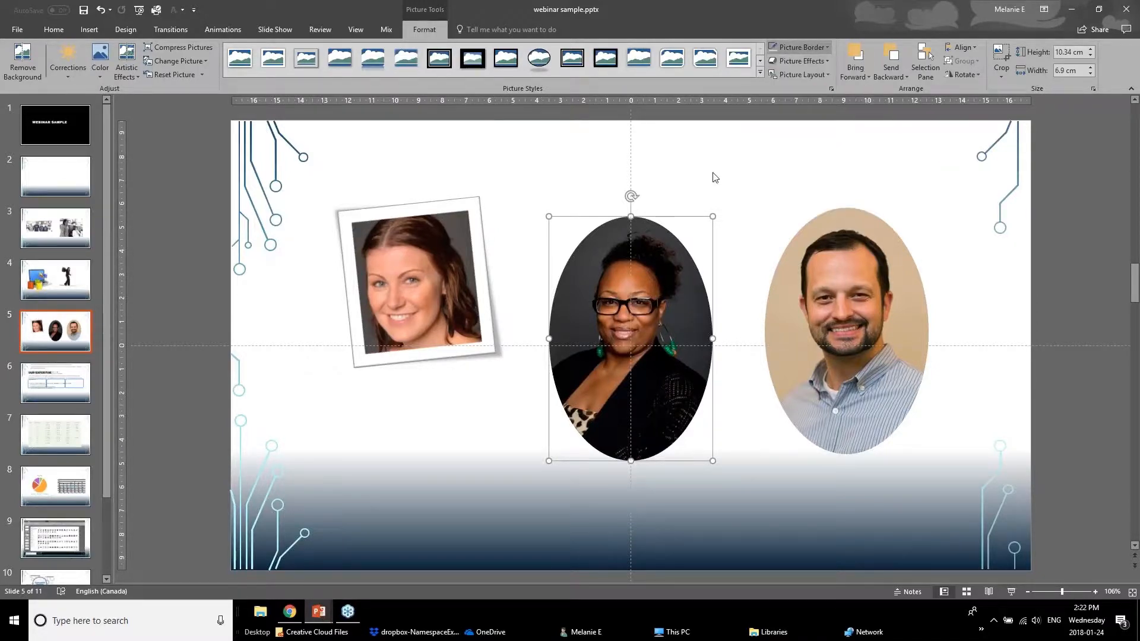
pyautogui.click(806, 49)
pyautogui.click(822, 47)
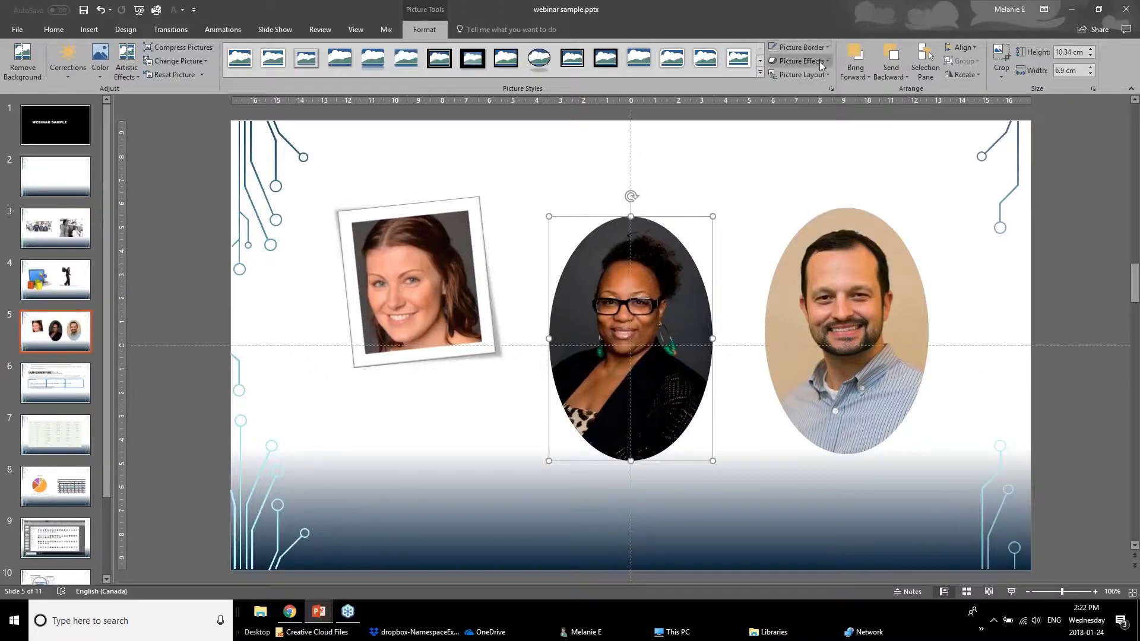
pyautogui.click(819, 61)
pyautogui.moveTo(807, 111)
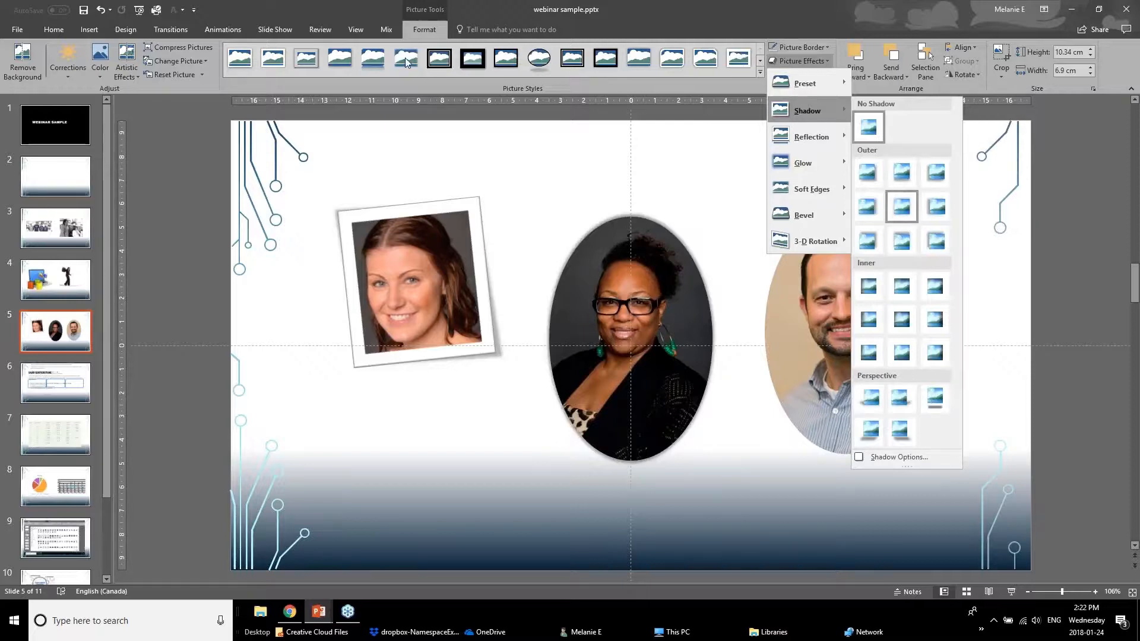
pyautogui.press('Escape')
pyautogui.hotkey('ctrl', 'z')
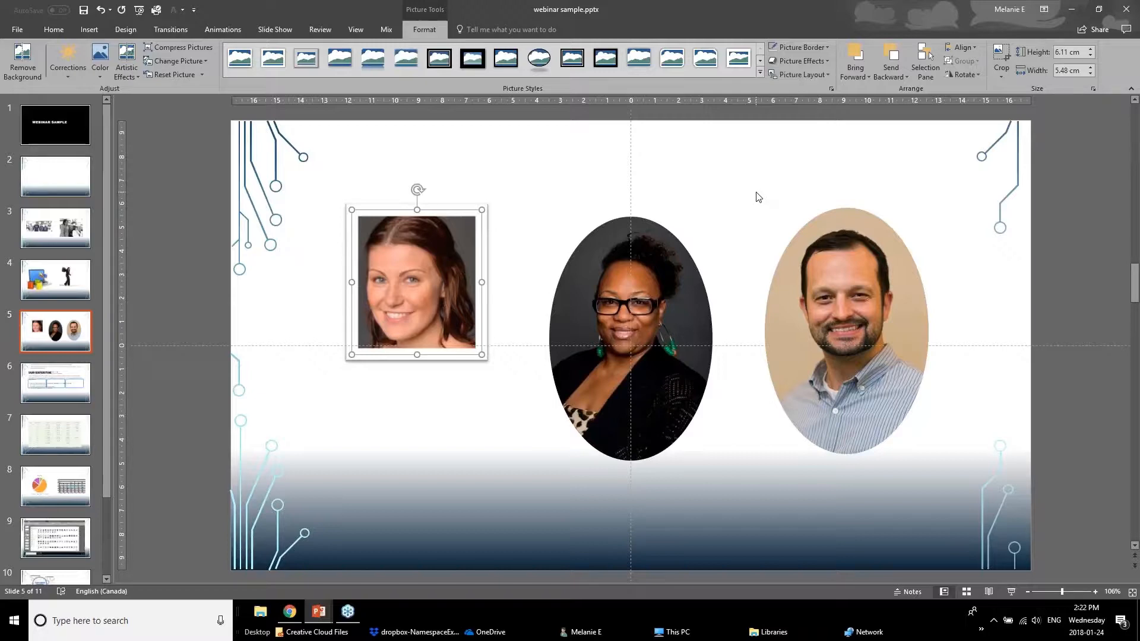
# - Switch to the Powerpoint Webinar January 2018 v1 presentation and open slide 12 on improving text box formatting
pyautogui.moveTo(319, 611)
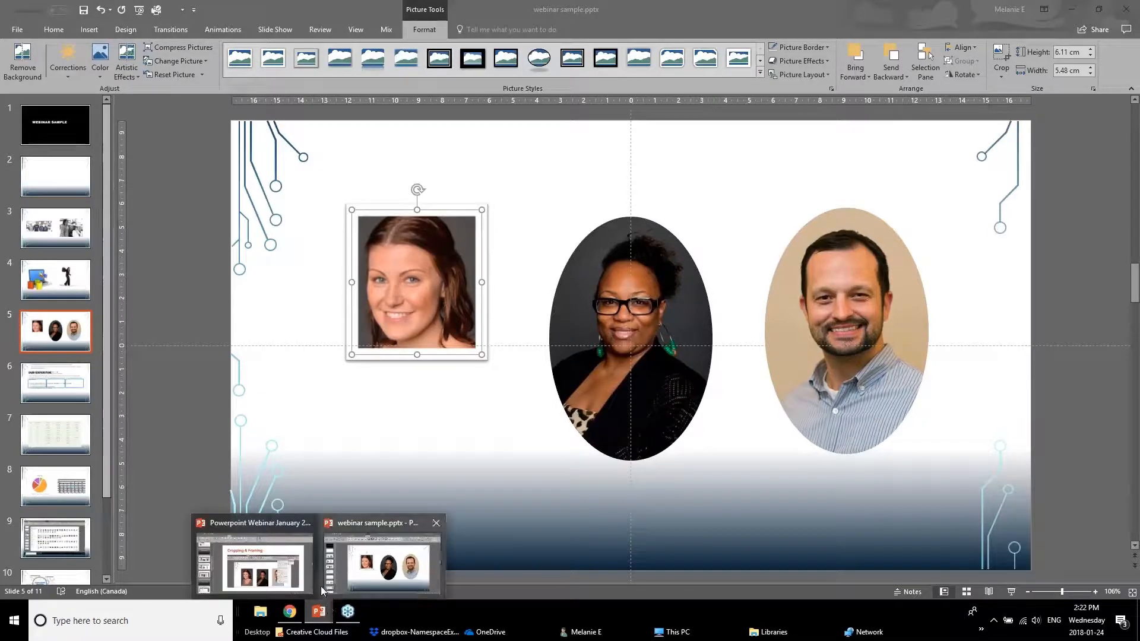
pyautogui.click(255, 564)
pyautogui.scroll(-2, 131, 458)
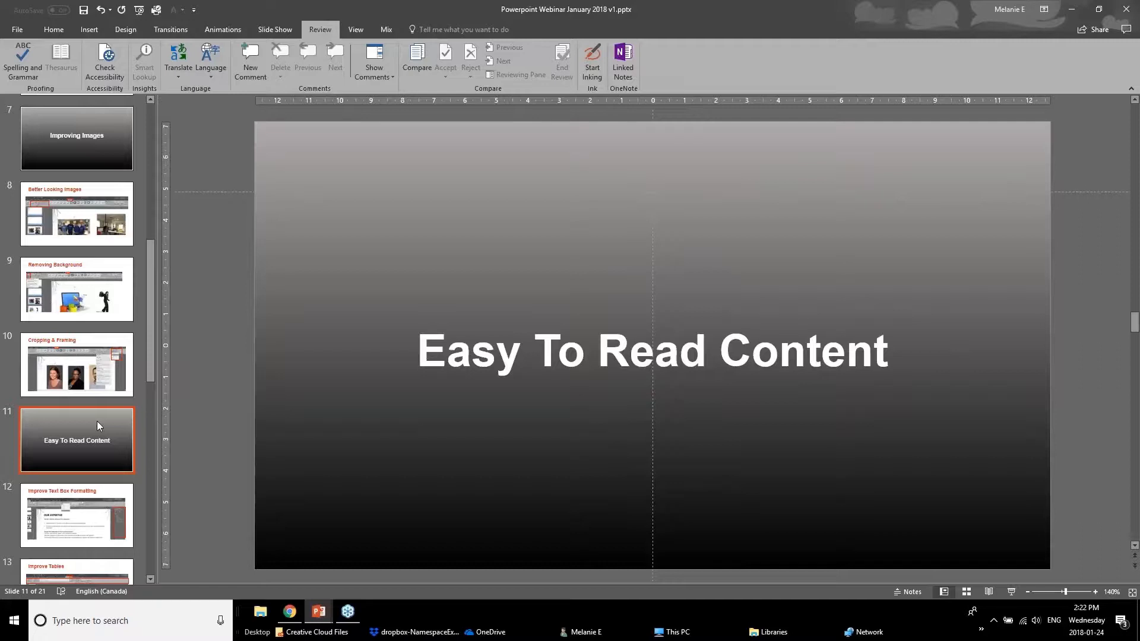
pyautogui.click(66, 537)
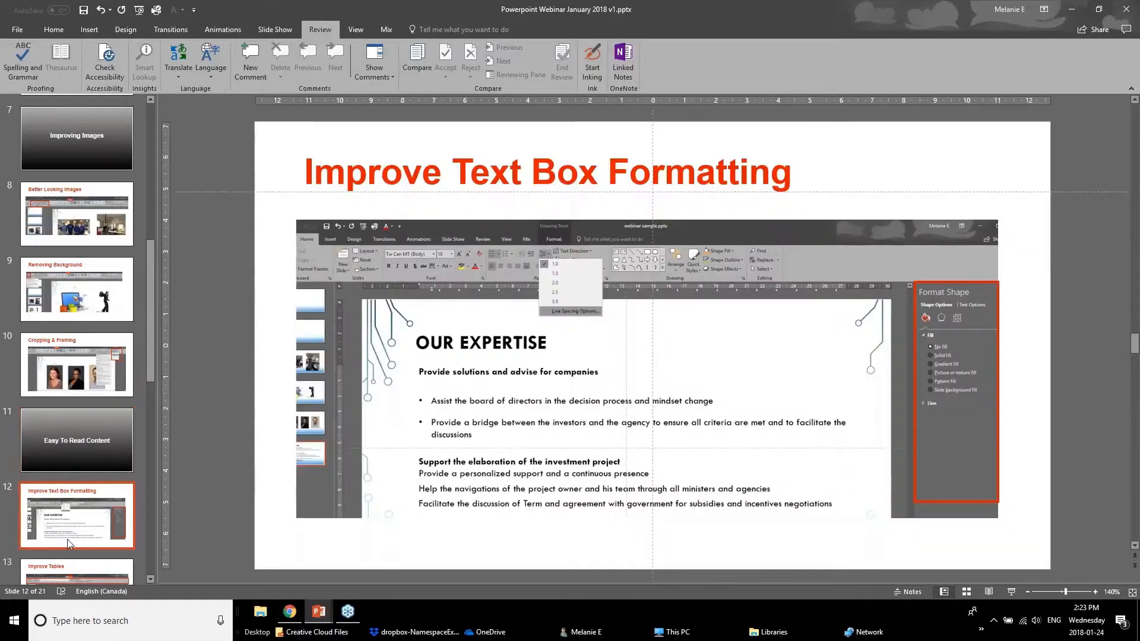
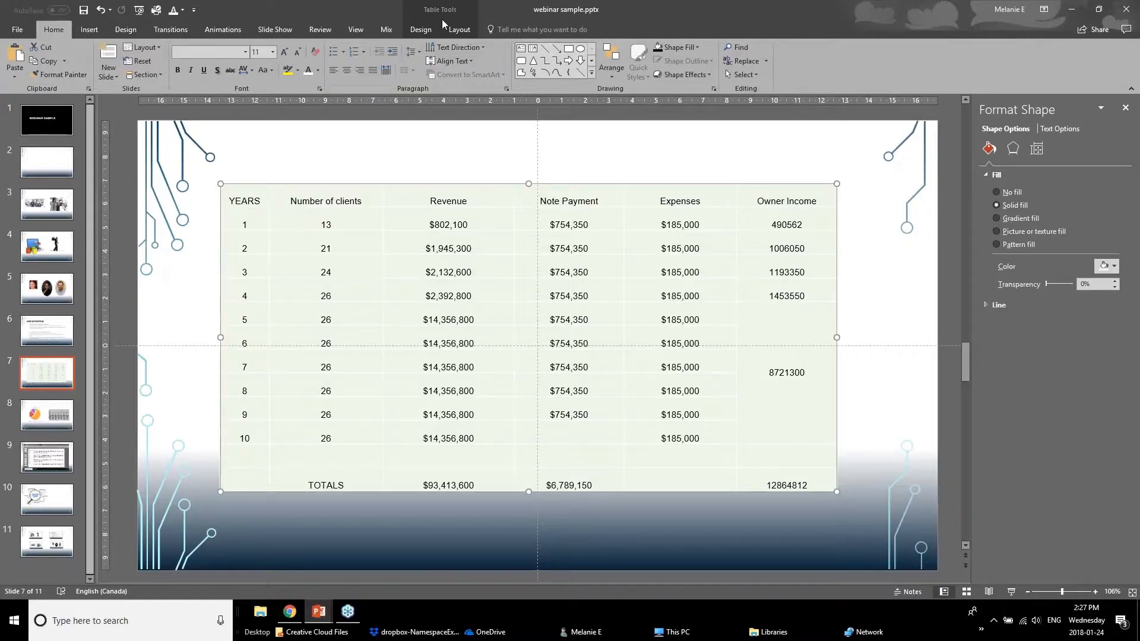
# - Examine the table design and layout options available for the slide 7 table
pyautogui.click(422, 33)
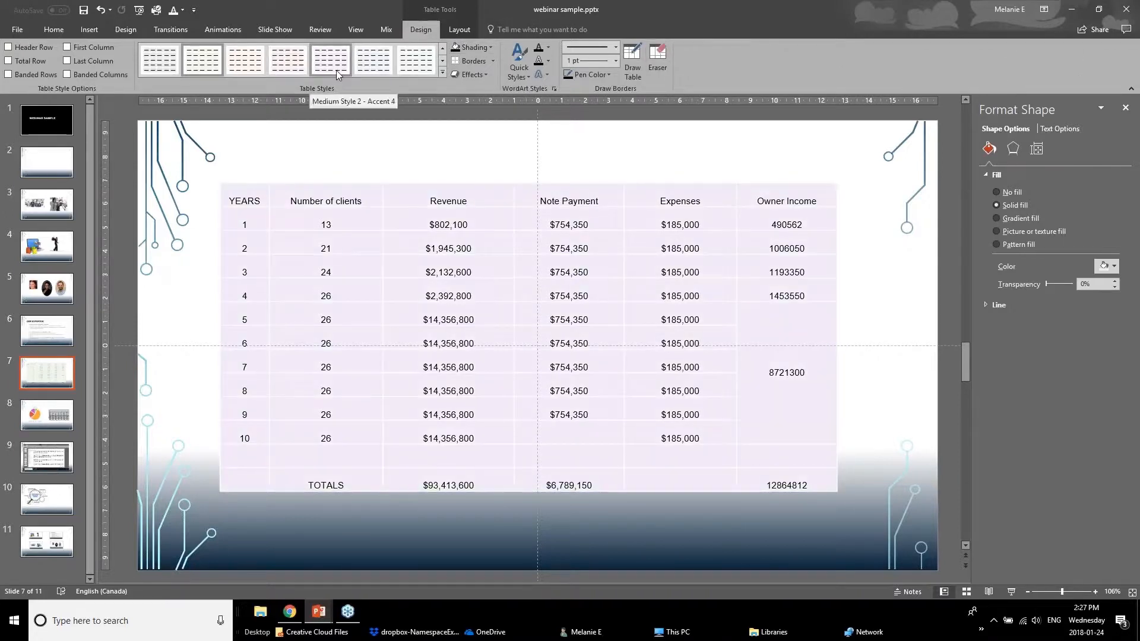
pyautogui.click(461, 31)
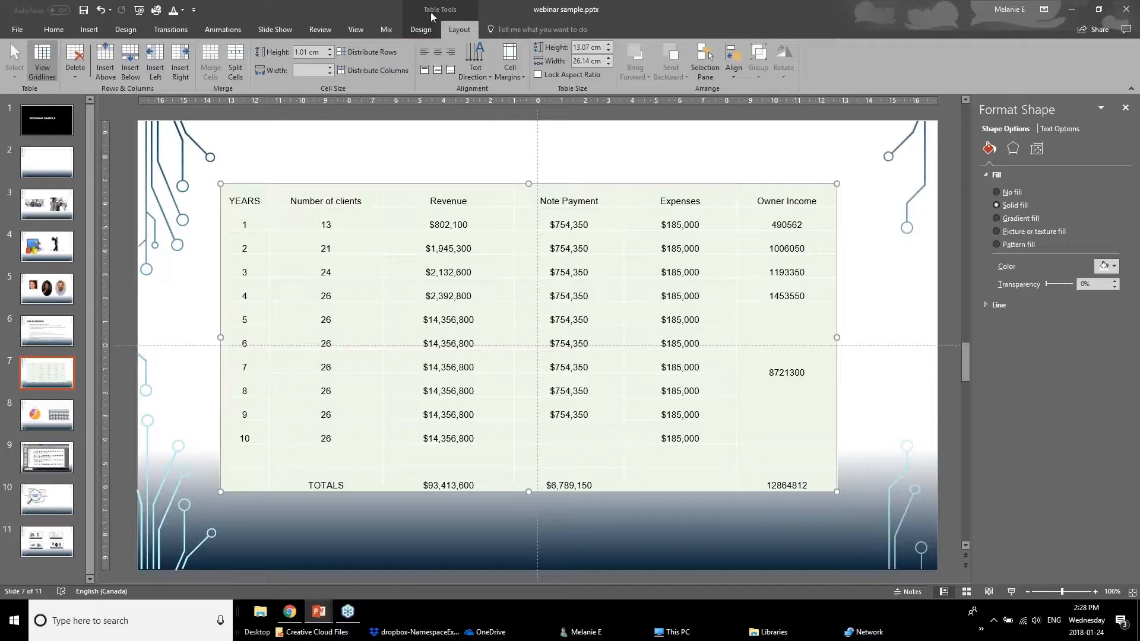
pyautogui.click(422, 31)
pyautogui.click(447, 31)
pyautogui.click(423, 31)
pyautogui.click(463, 31)
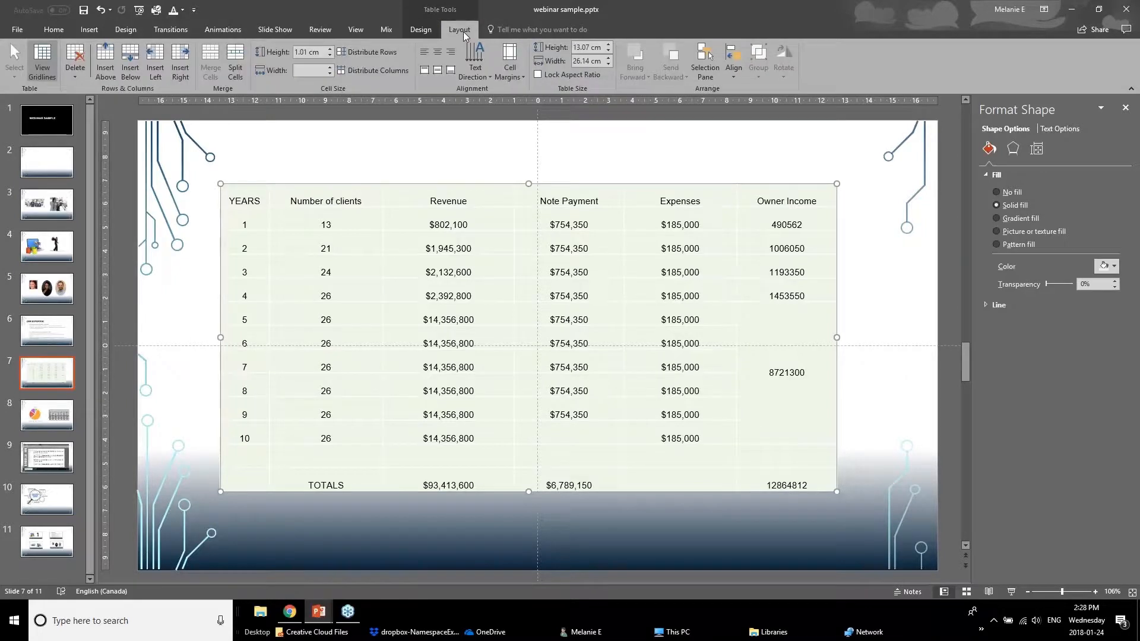
pyautogui.click(426, 30)
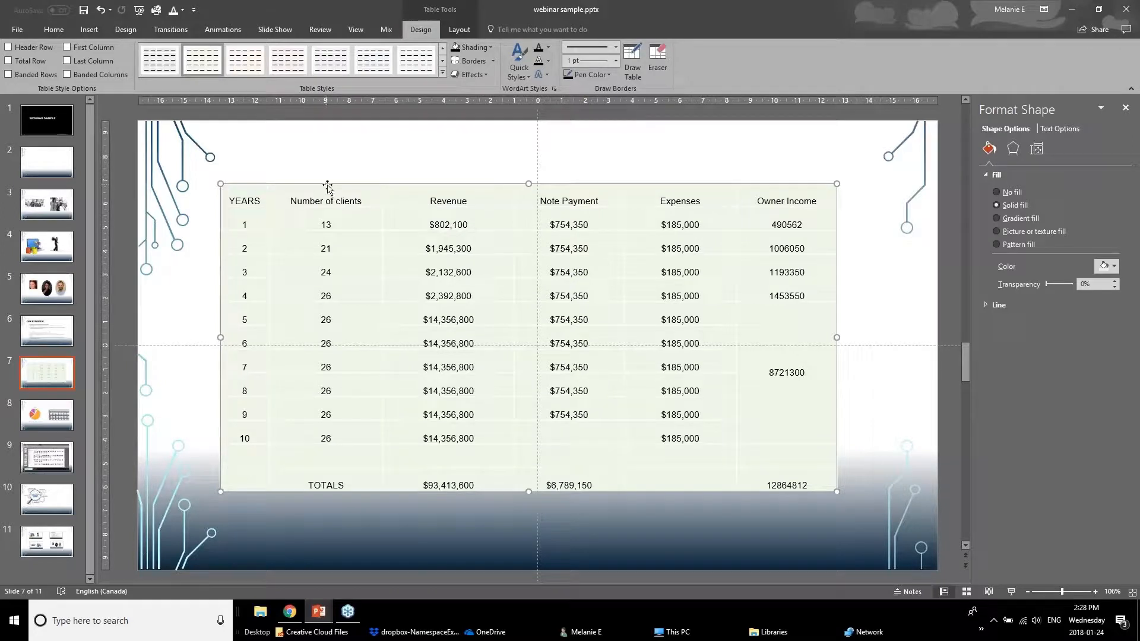
# - Try the Header Row, Total Row and Last Column options on the slide 7 table and preview other table styles
pyautogui.click(8, 50)
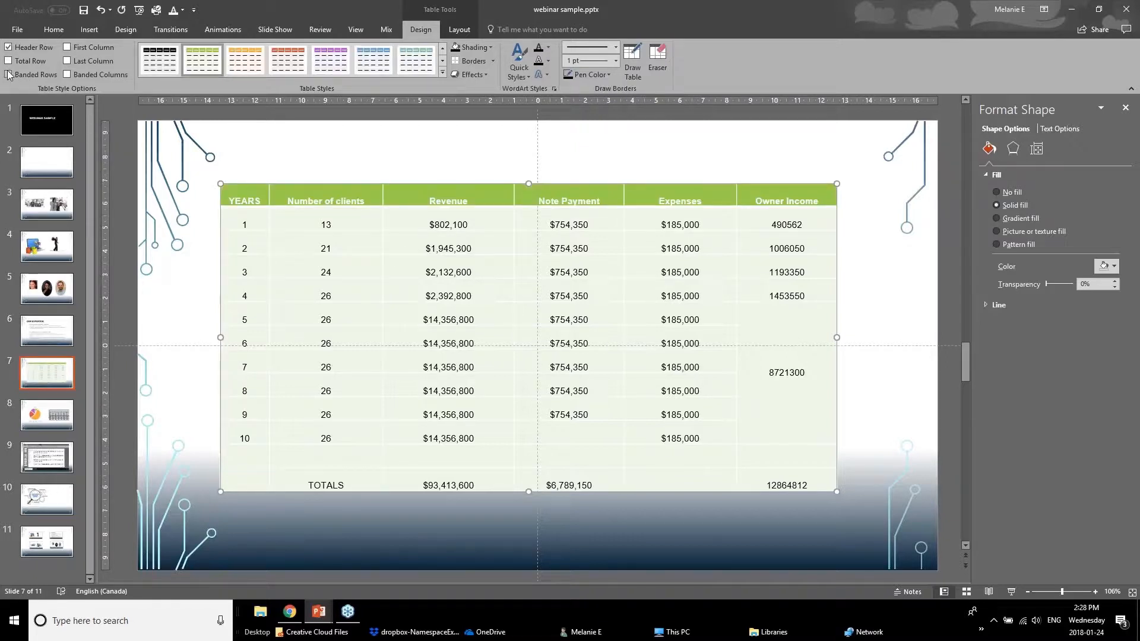
pyautogui.click(9, 61)
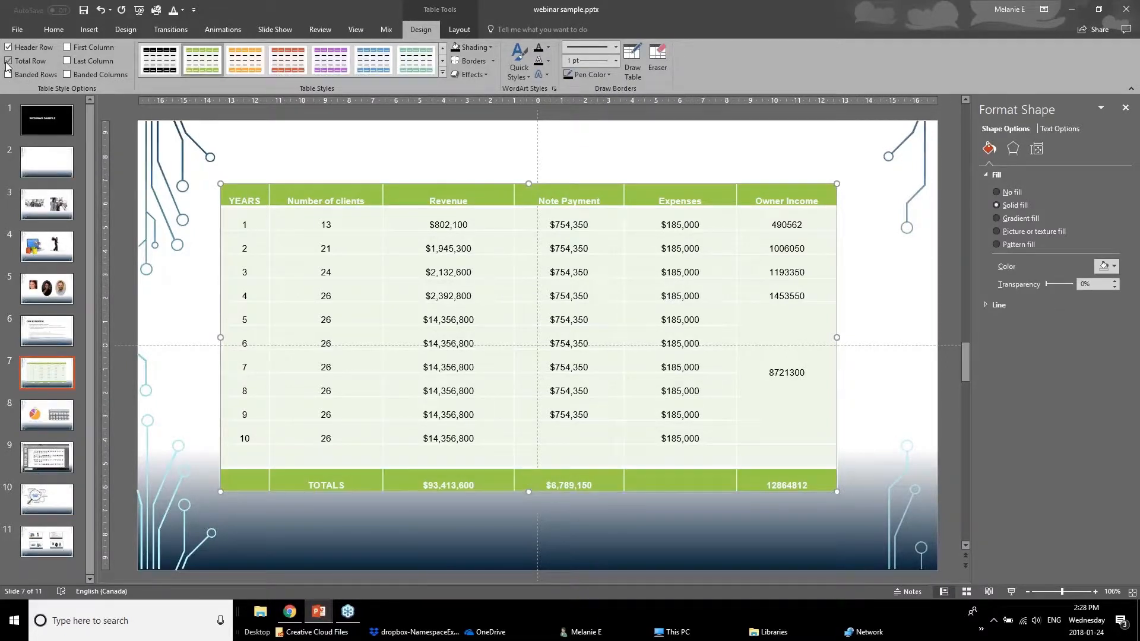
pyautogui.click(67, 60)
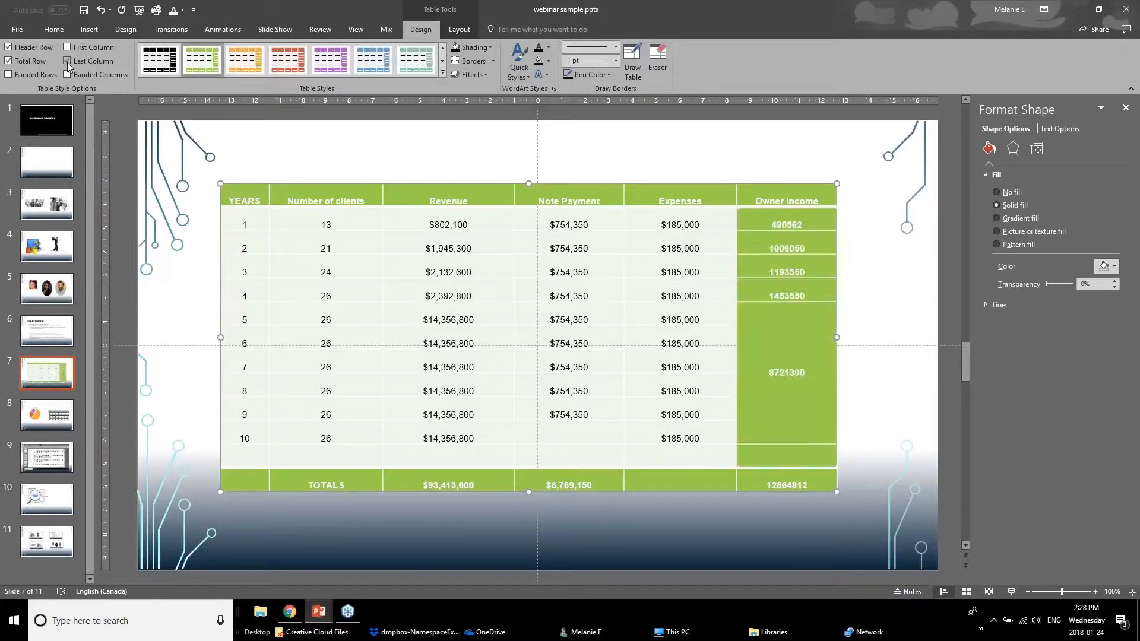
pyautogui.click(442, 72)
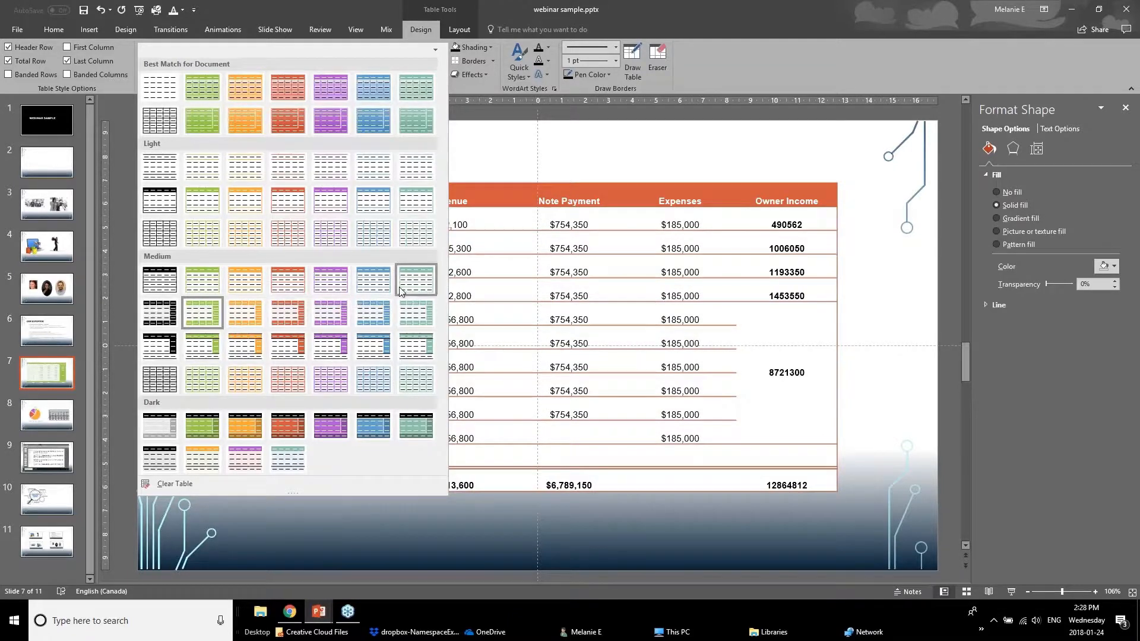
pyautogui.click(469, 172)
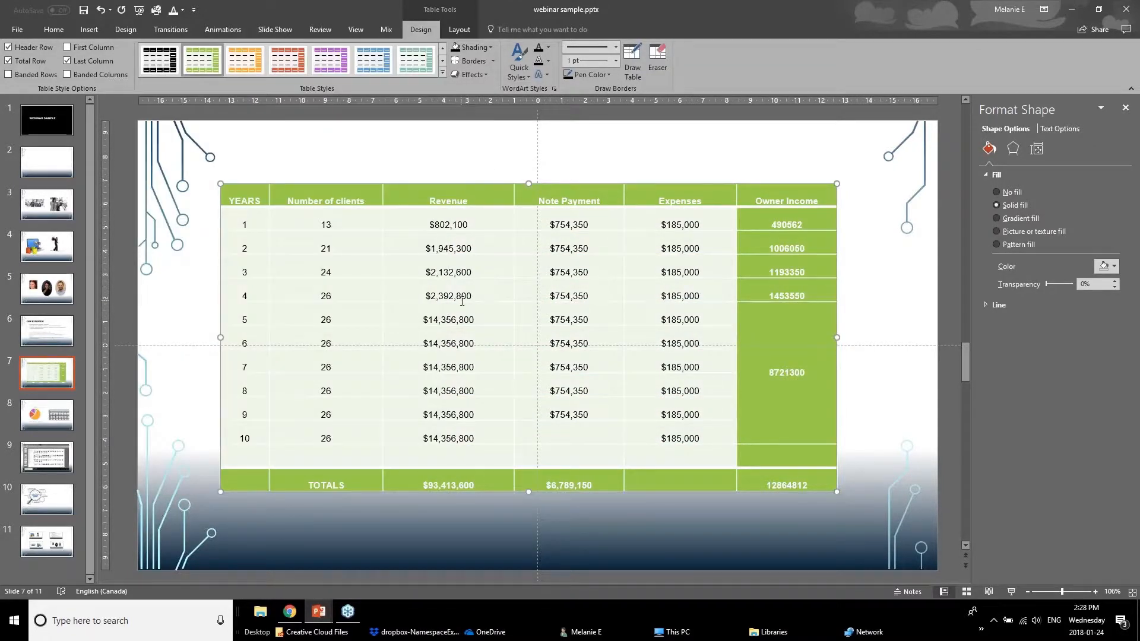
# - Undo the header row, total row and last column highlighting on the table
pyautogui.hotkey('ctrl', 'z')
pyautogui.hotkey('ctrl', 'z')
pyautogui.hotkey('ctrl', 'z')
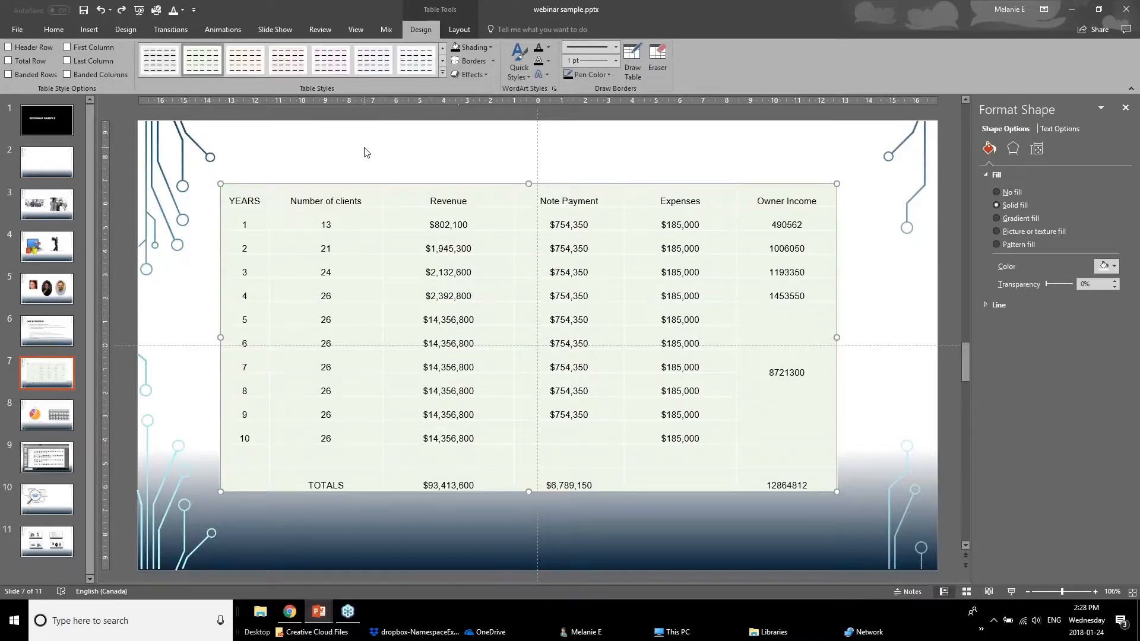
# - Shade the table's heading row, from YEARS to Owner Income, in standard dark red
pyautogui.click(366, 153)
pyautogui.moveTo(248, 199); pyautogui.dragTo(811, 198)
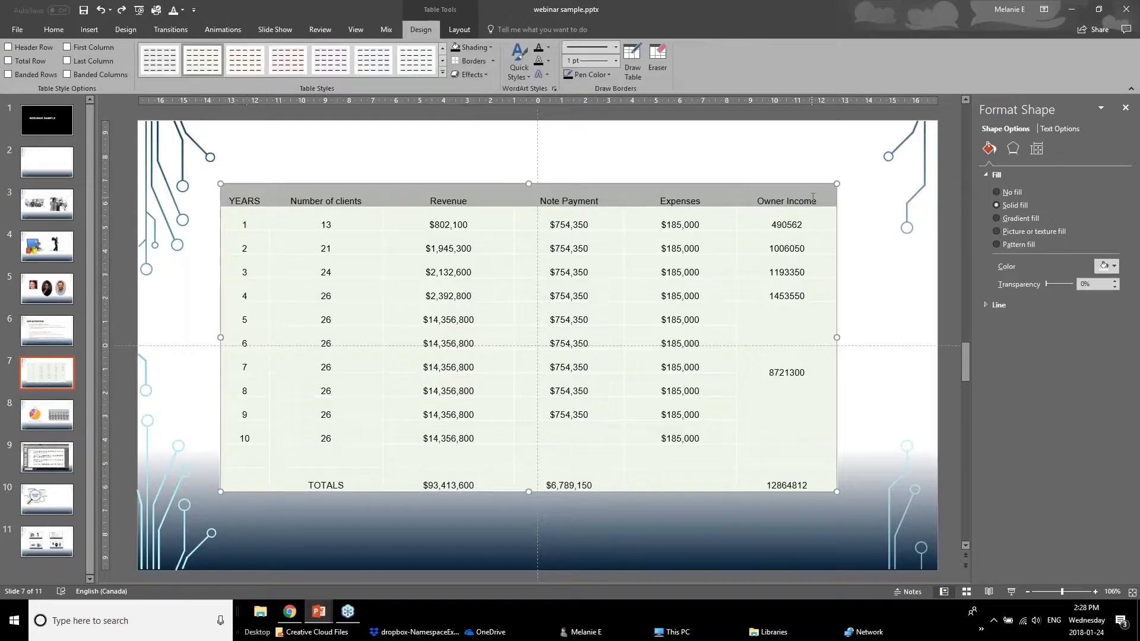
pyautogui.click(490, 47)
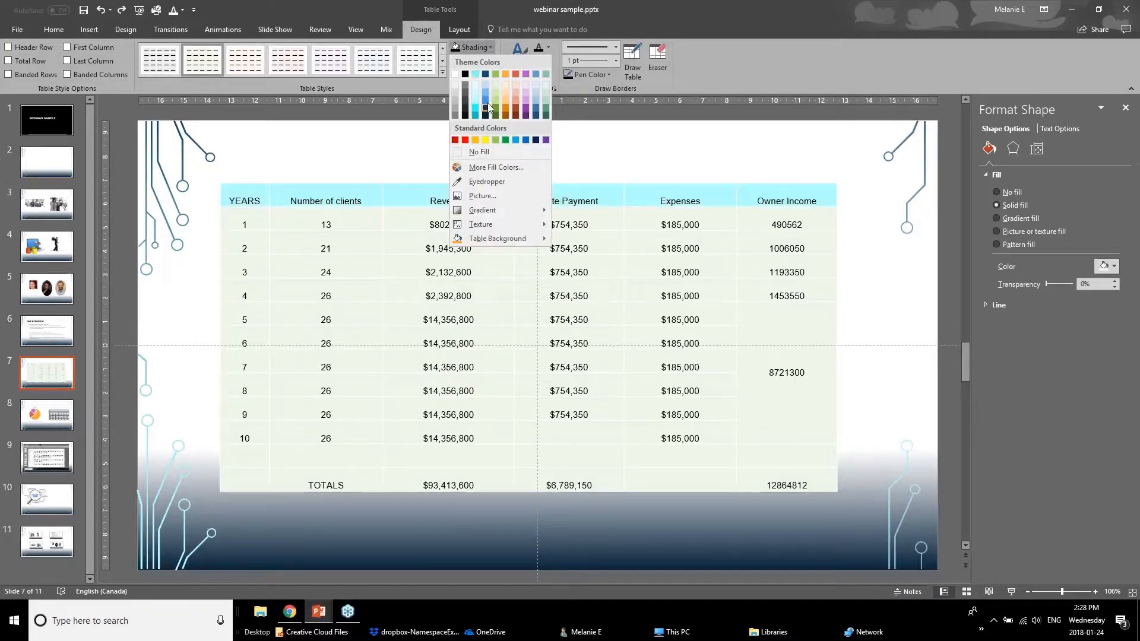
pyautogui.click(455, 140)
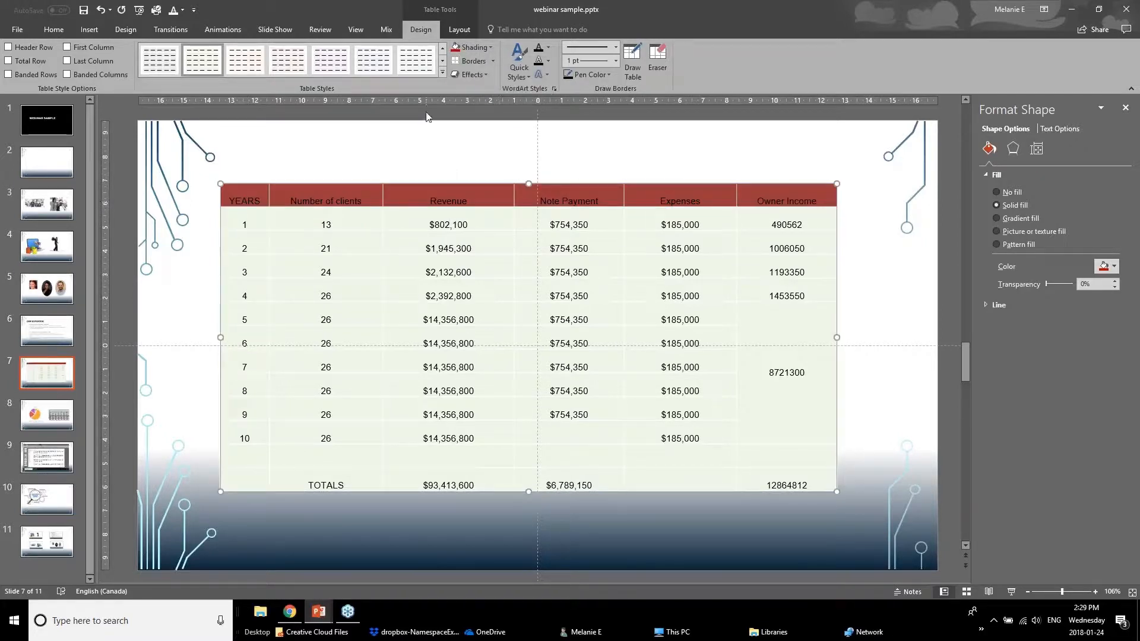
# - Set the text of the table's heading row to white
pyautogui.click(546, 48)
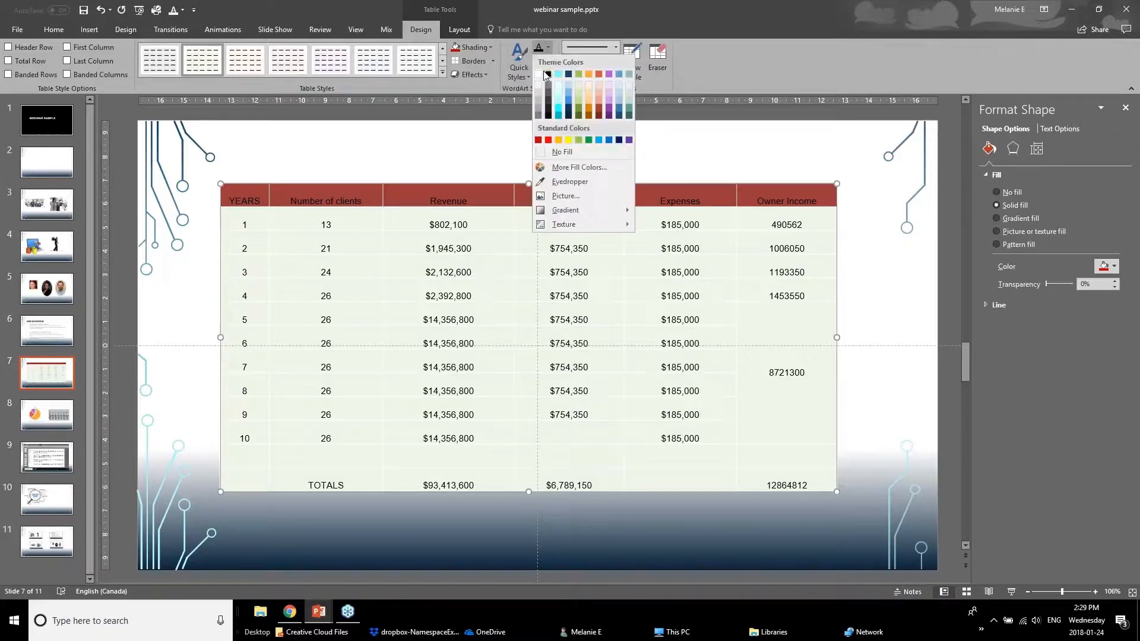
pyautogui.click(538, 74)
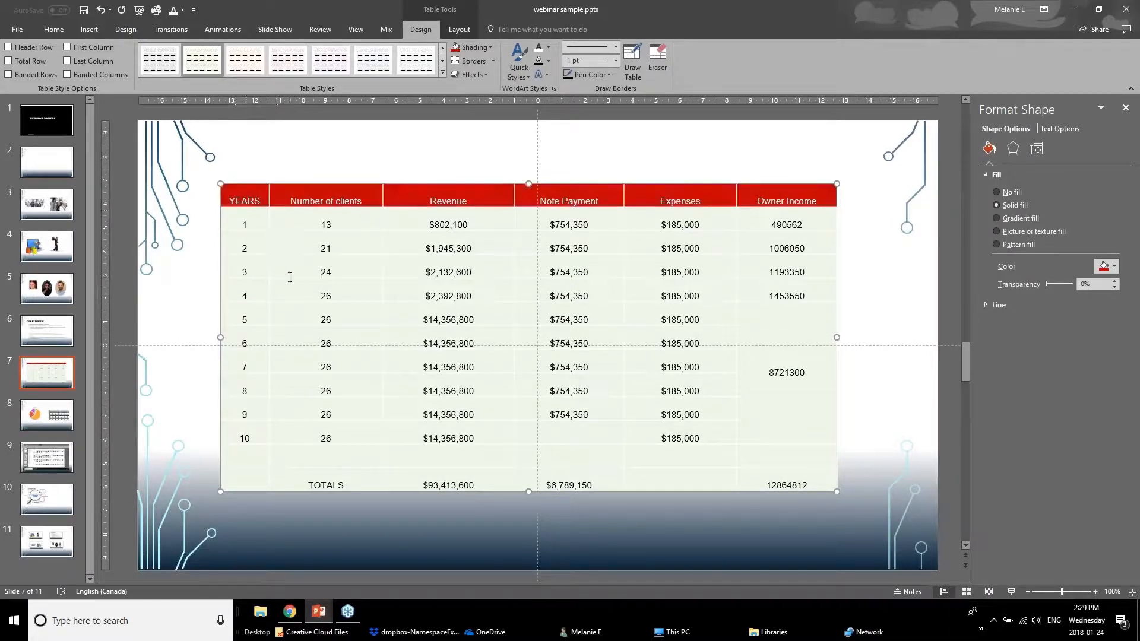
# - Apply grey 1 pt borders between the cells of the table rows below the heading
pyautogui.moveTo(246, 201)
pyautogui.mouseDown()
pyautogui.moveTo(712, 344)
pyautogui.moveTo(799, 455)
pyautogui.moveTo(795, 482)
pyautogui.mouseUp()
pyautogui.click(492, 61)
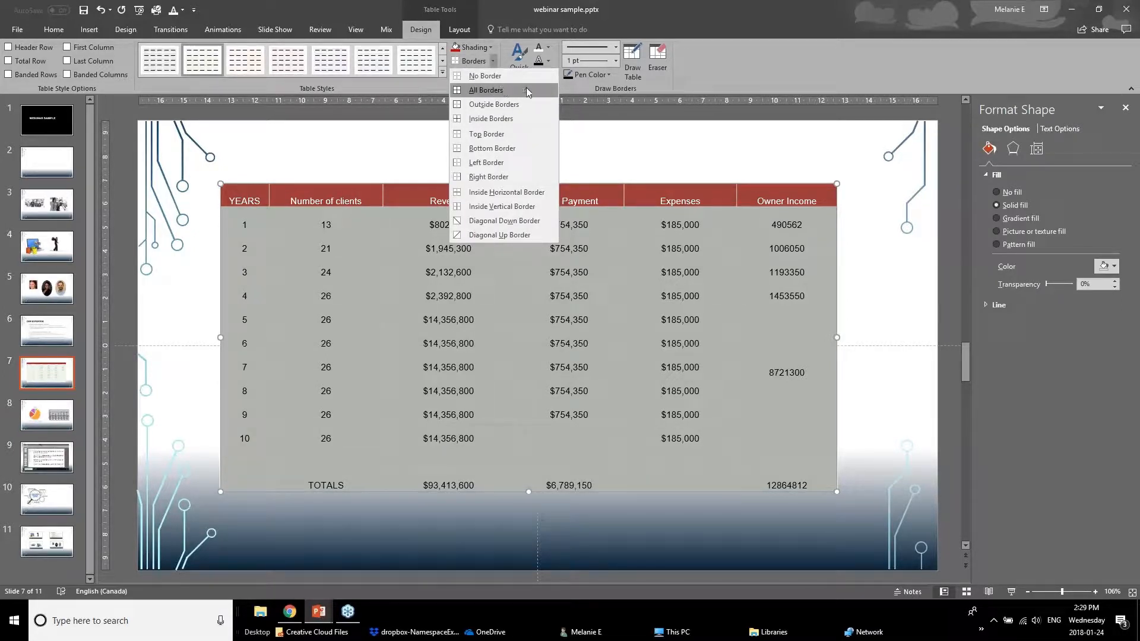
pyautogui.click(616, 61)
pyautogui.click(616, 61)
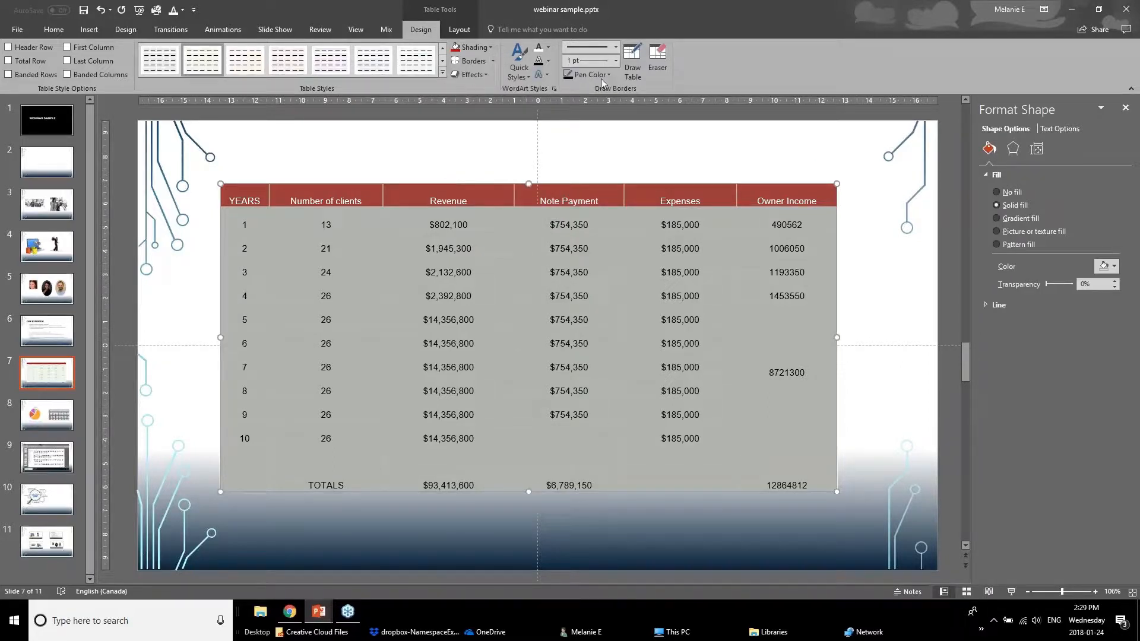
pyautogui.click(602, 77)
pyautogui.click(568, 126)
pyautogui.click(599, 76)
pyautogui.click(572, 126)
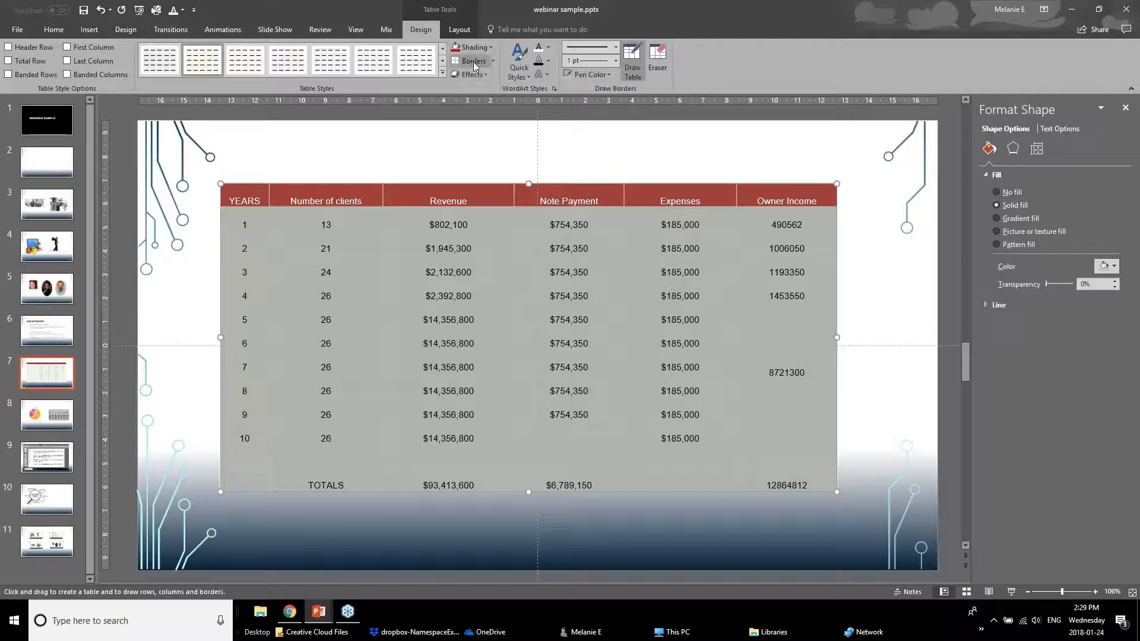
pyautogui.click(475, 65)
pyautogui.click(444, 173)
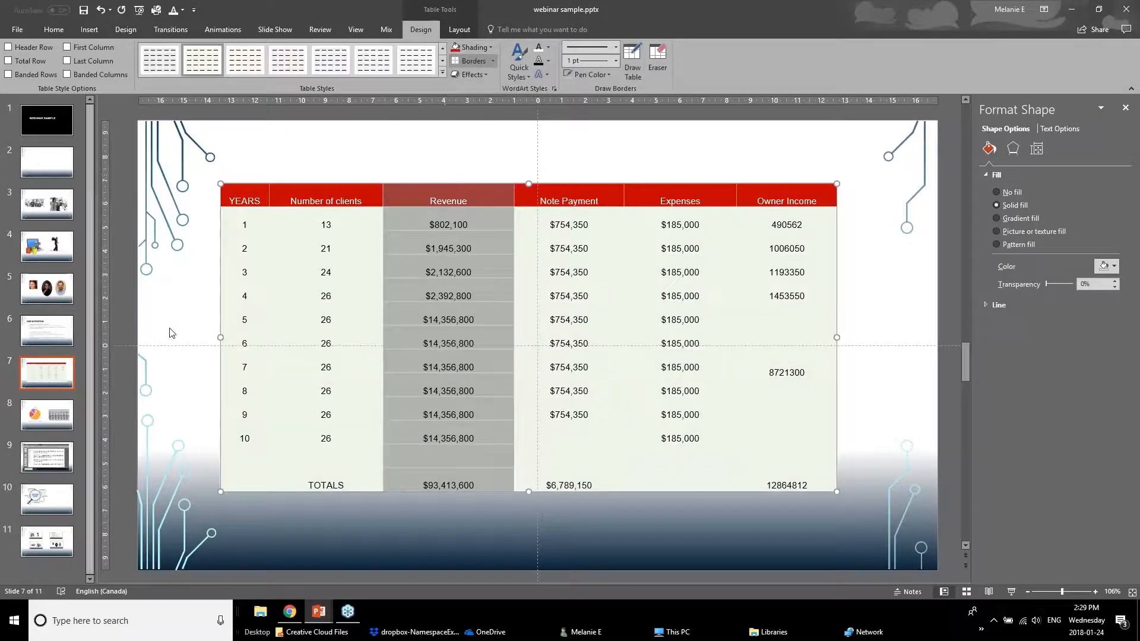
pyautogui.click(173, 333)
pyautogui.moveTo(248, 220); pyautogui.dragTo(790, 484)
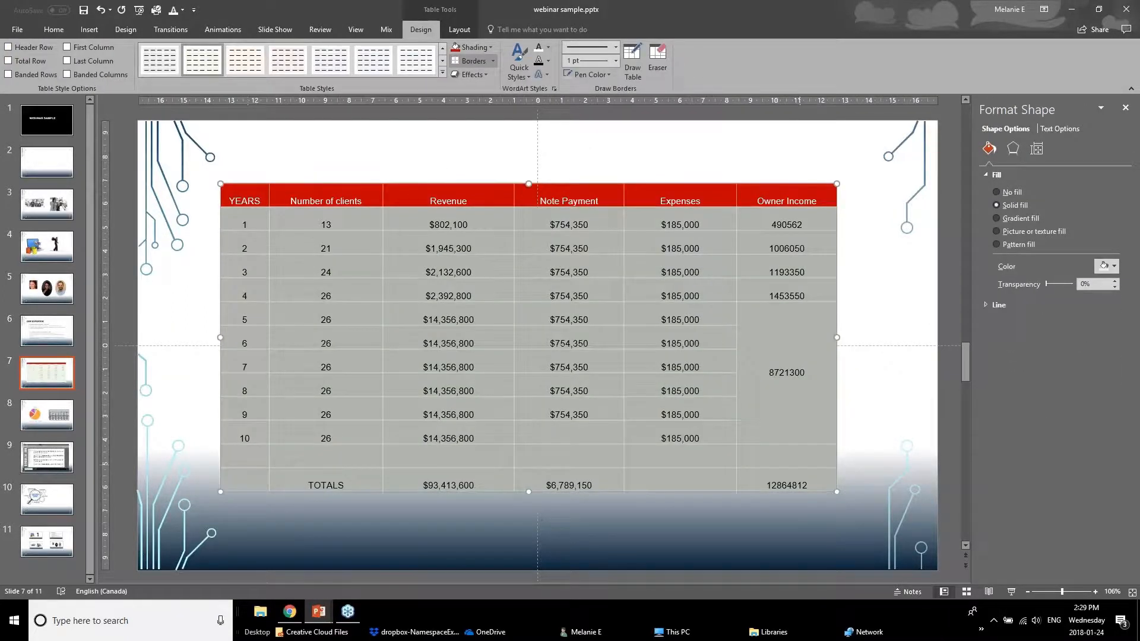
pyautogui.click(491, 61)
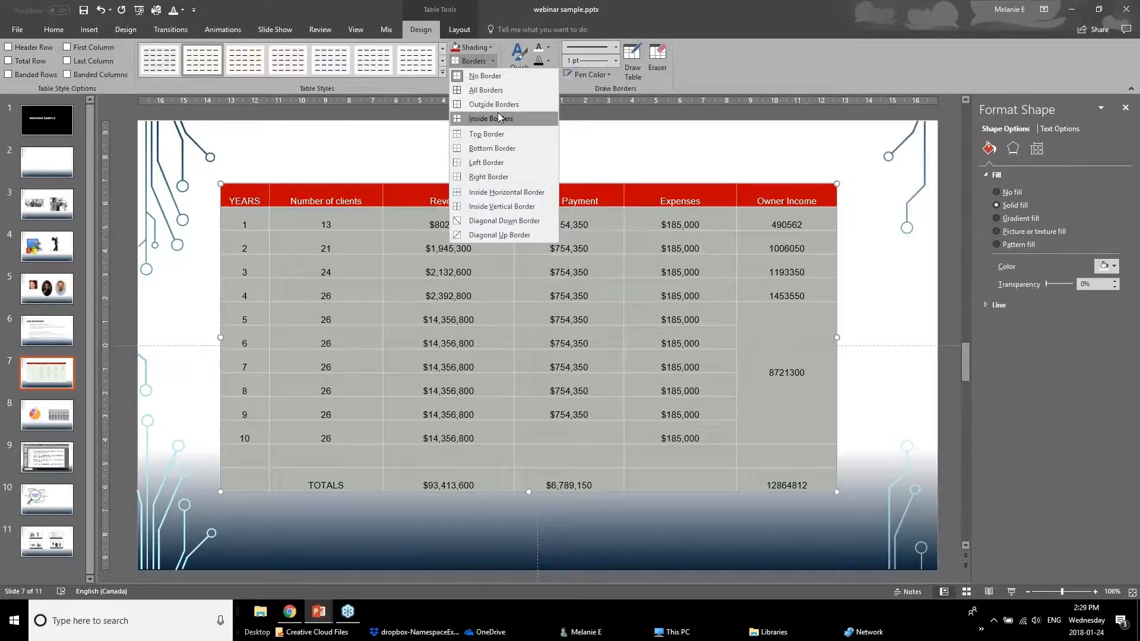
pyautogui.click(503, 135)
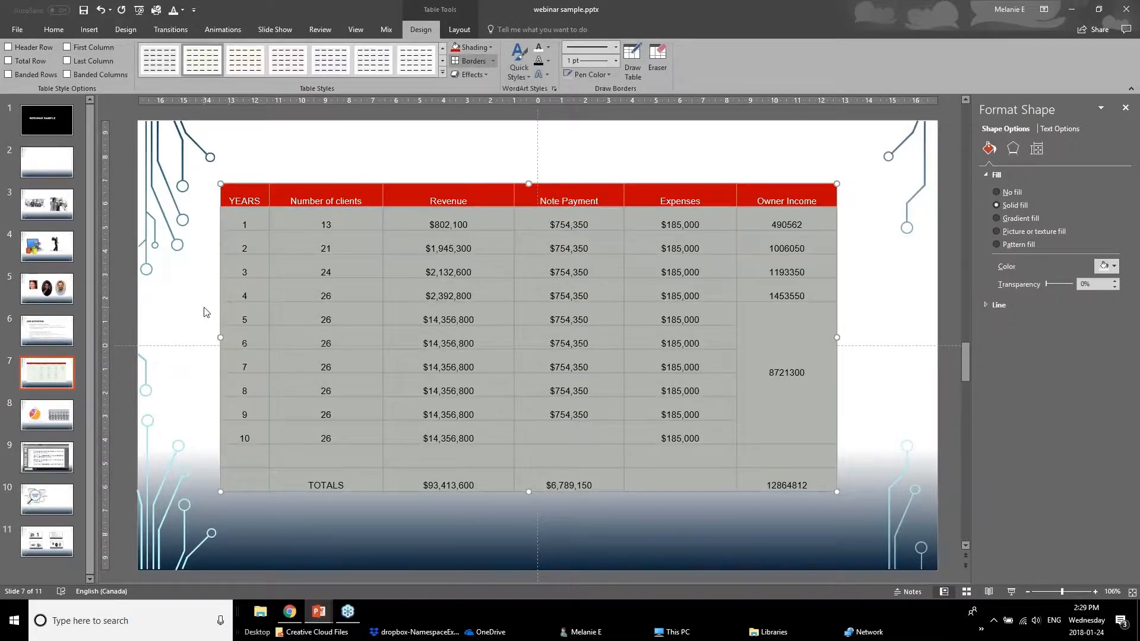
pyautogui.click(204, 311)
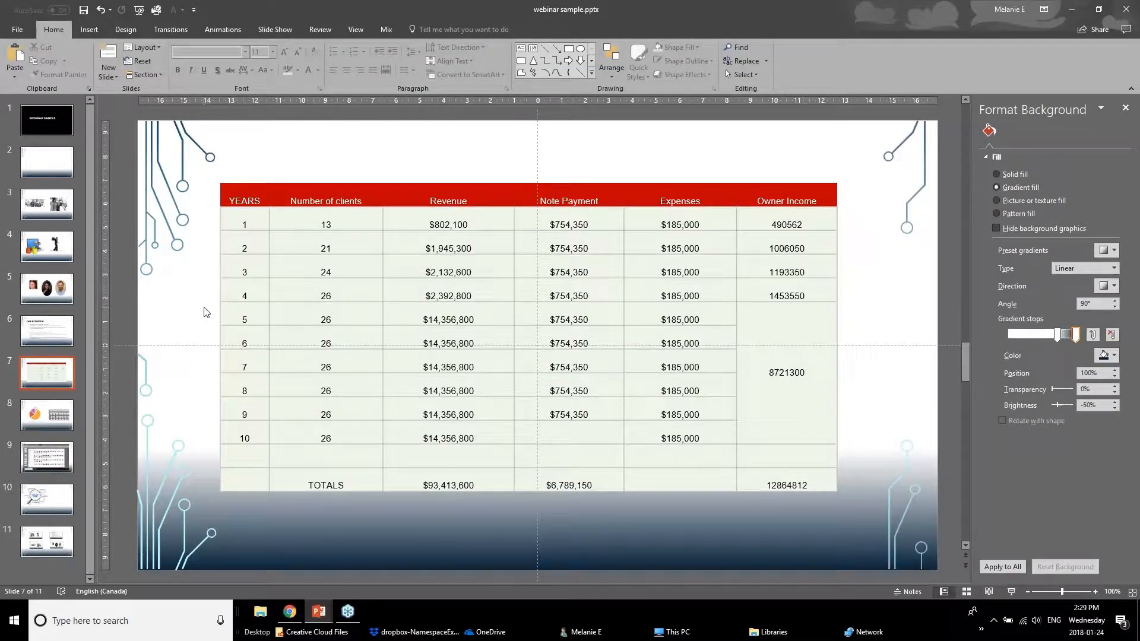
pyautogui.moveTo(237, 224); pyautogui.dragTo(798, 266)
pyautogui.click(784, 316)
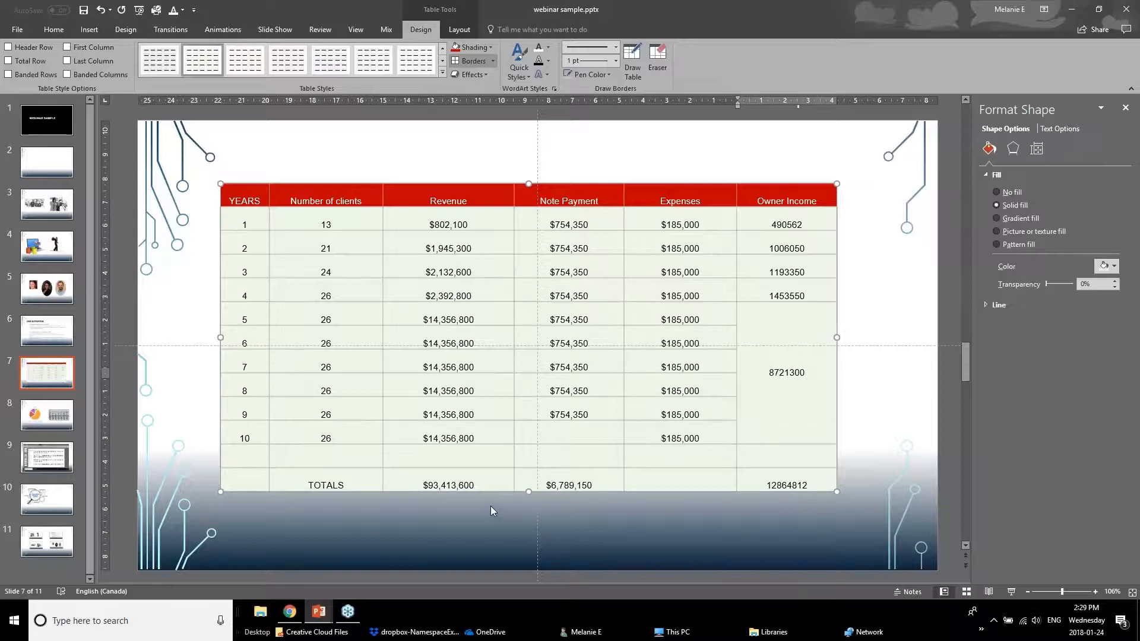
pyautogui.click(250, 220)
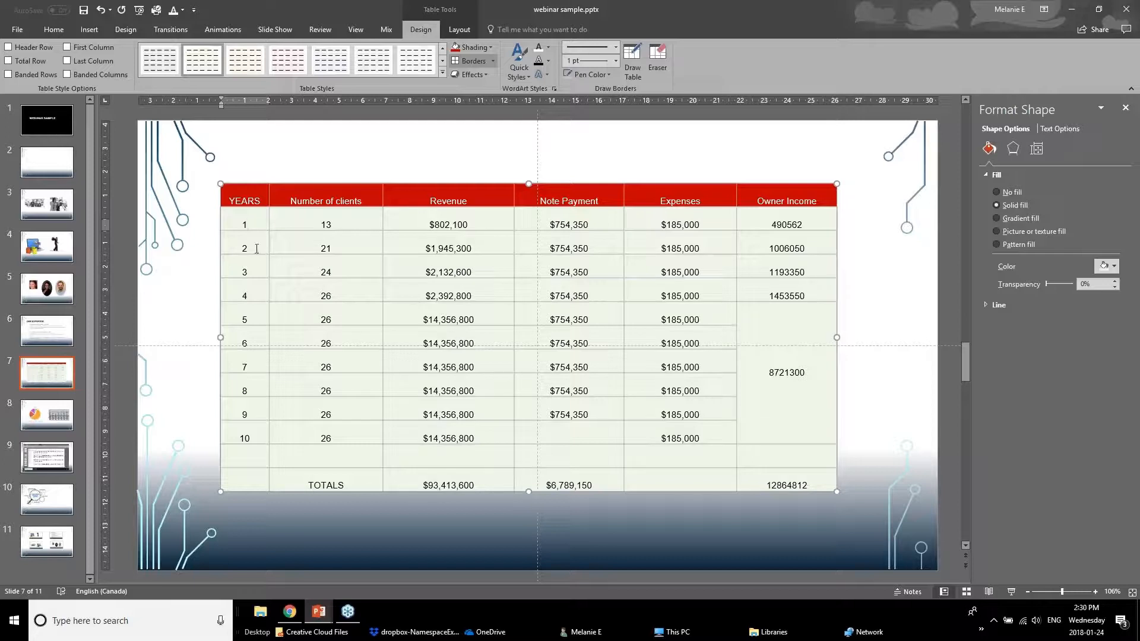
# - Center the text vertically in all cells of the slide 7 table
pyautogui.click(459, 29)
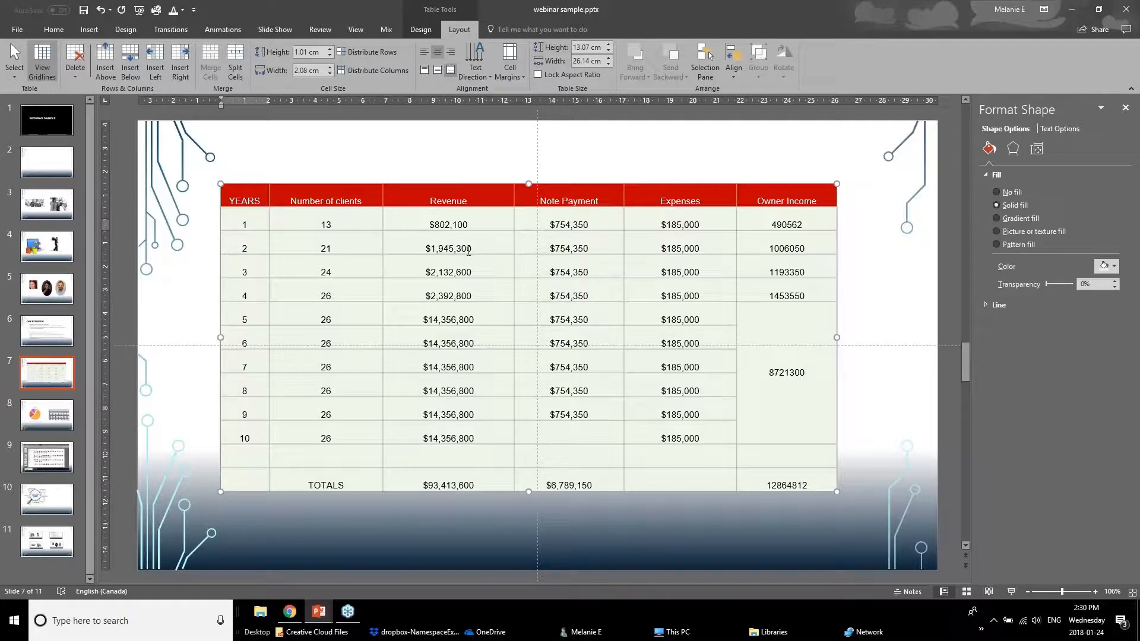
pyautogui.click(255, 188)
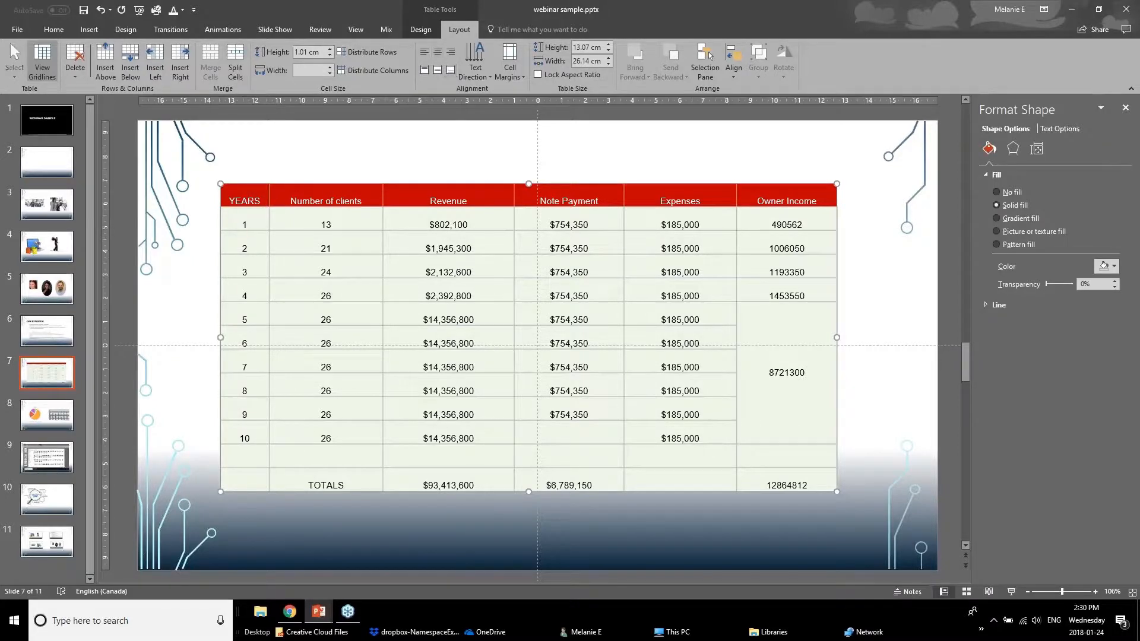
pyautogui.click(438, 72)
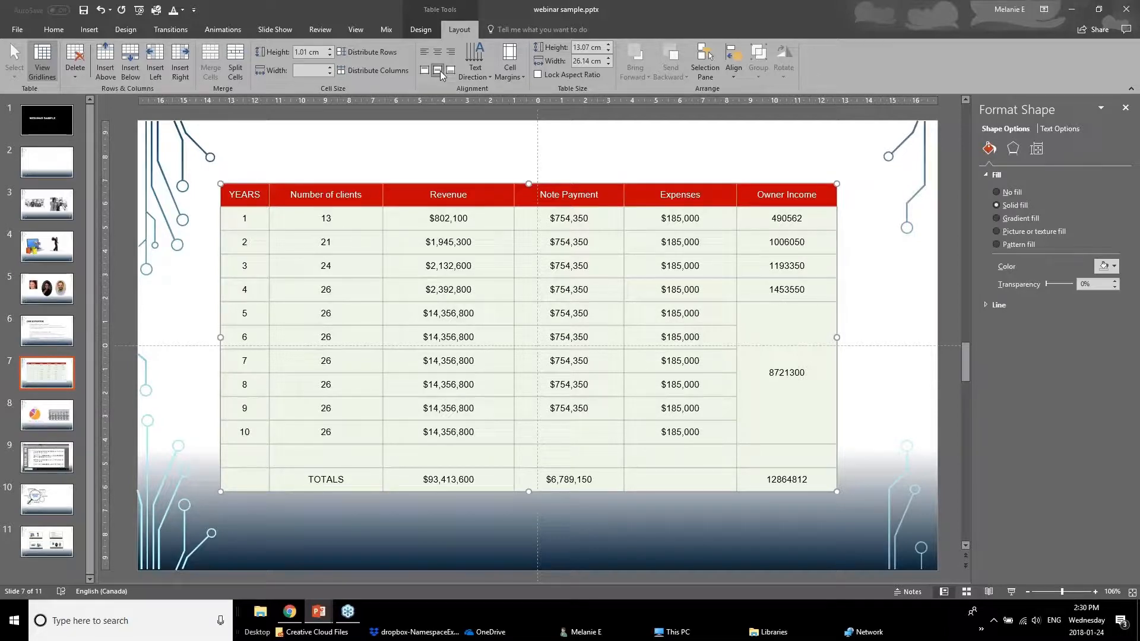
# - Try left and right alignment on the whole table's text and return it to horizontally centered
pyautogui.click(420, 55)
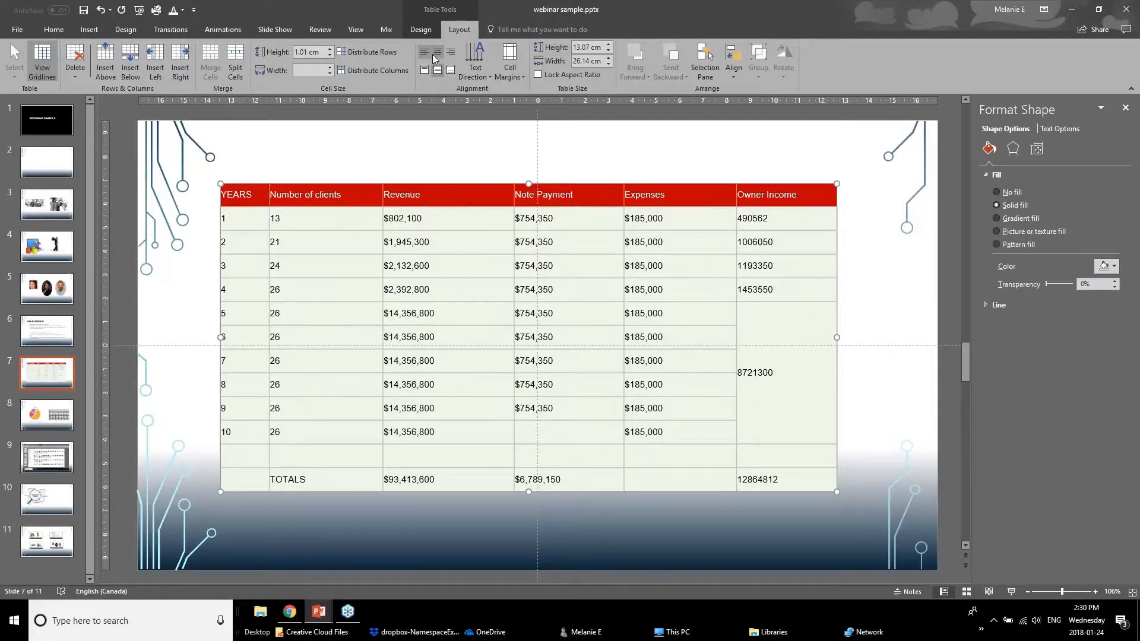
pyautogui.click(437, 53)
pyautogui.click(454, 52)
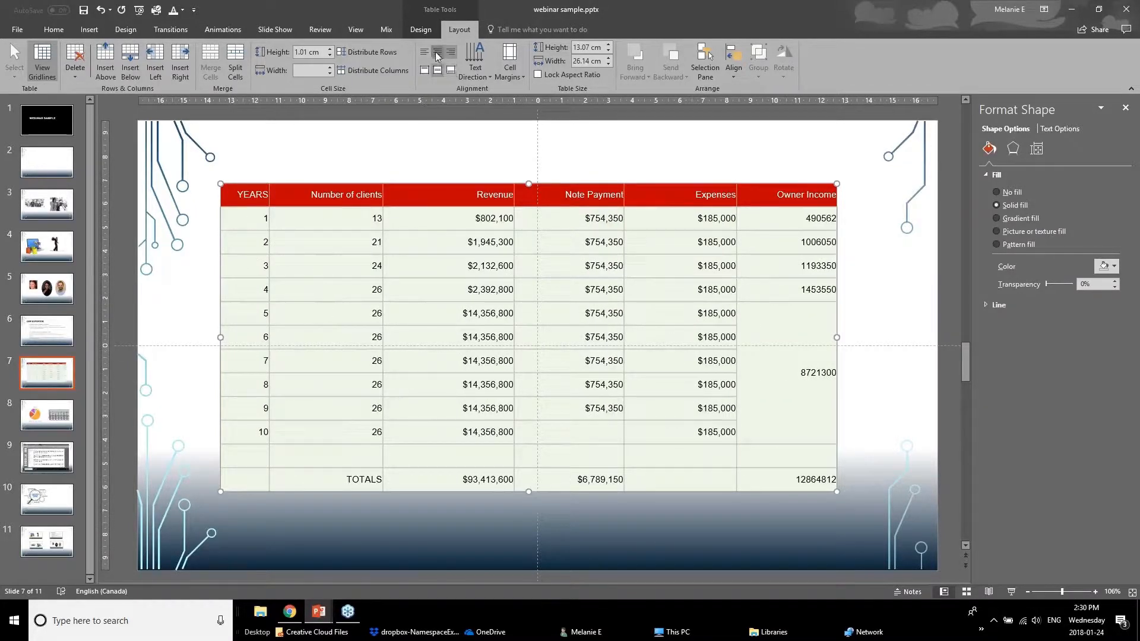
pyautogui.click(437, 53)
pyautogui.click(321, 265)
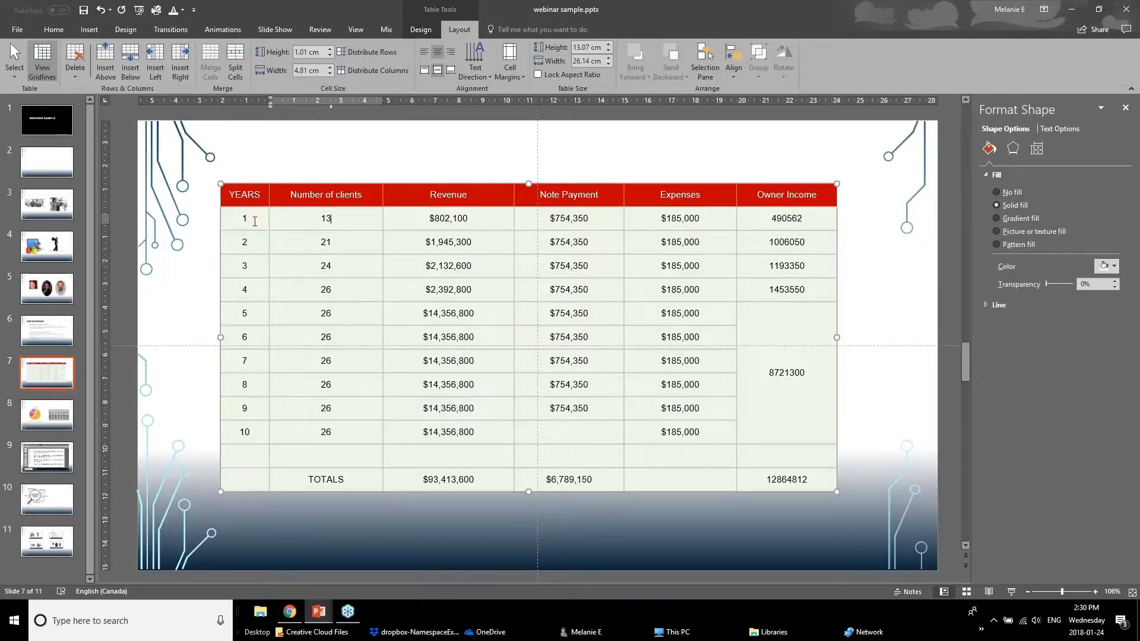
# - Try rotating the year numbers in the YEARS column by 90° and return them to horizontal
pyautogui.moveTo(247, 219); pyautogui.dragTo(227, 461)
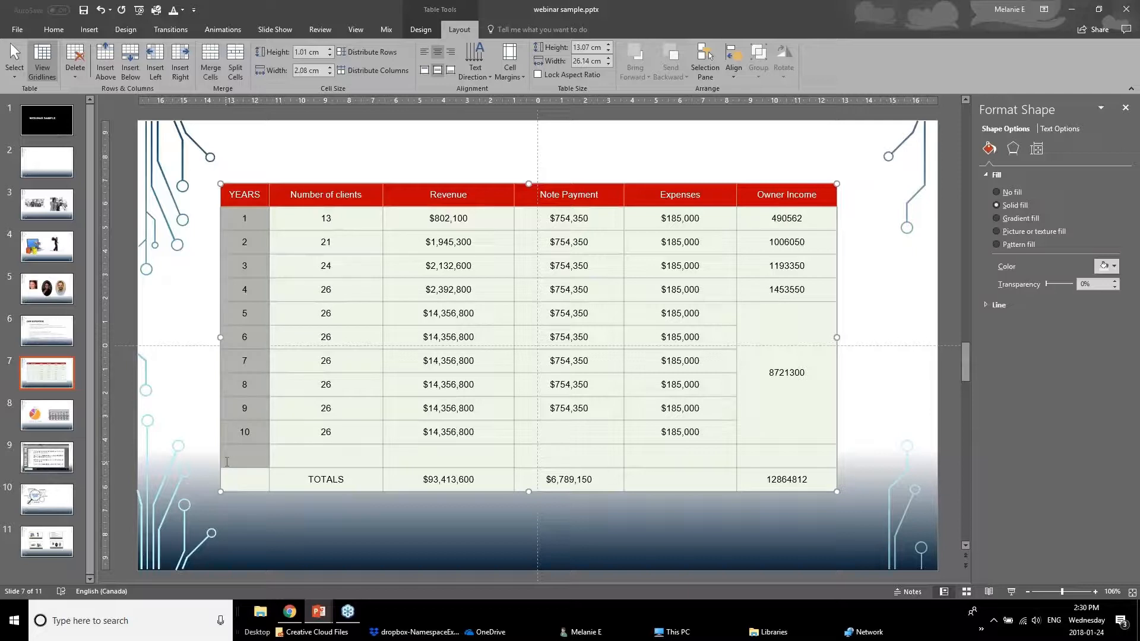
pyautogui.click(477, 76)
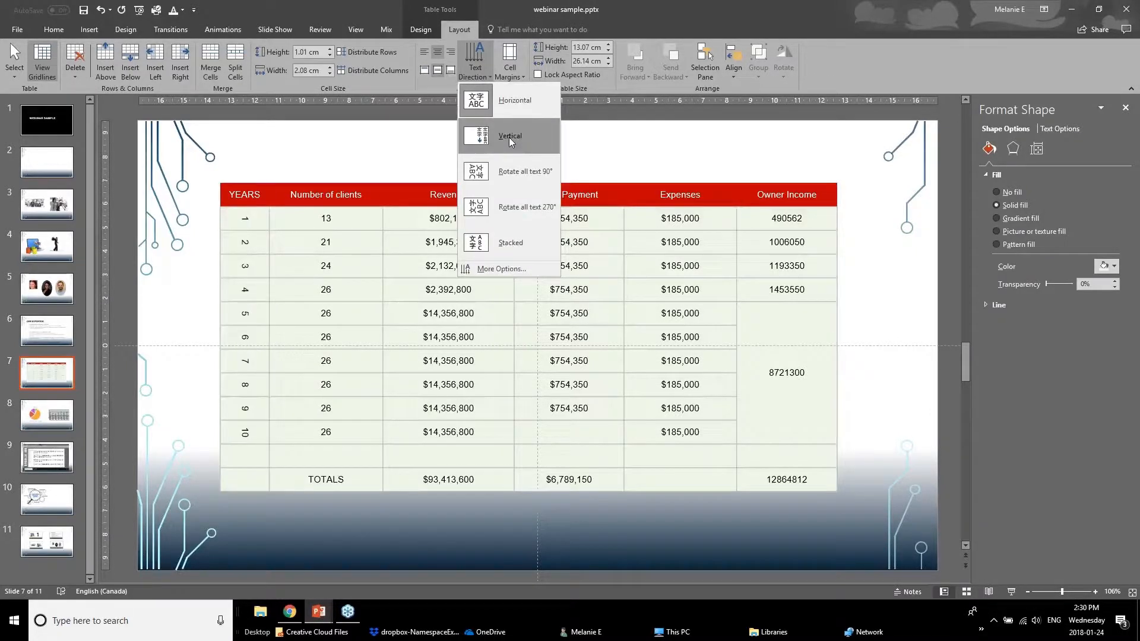
pyautogui.click(507, 173)
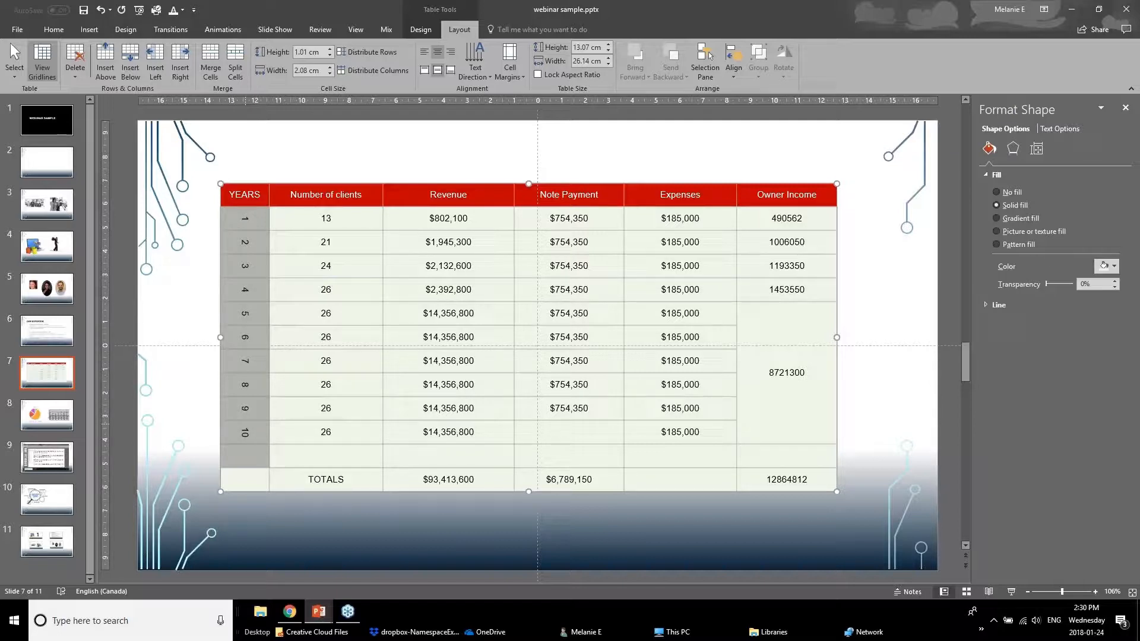
pyautogui.click(475, 65)
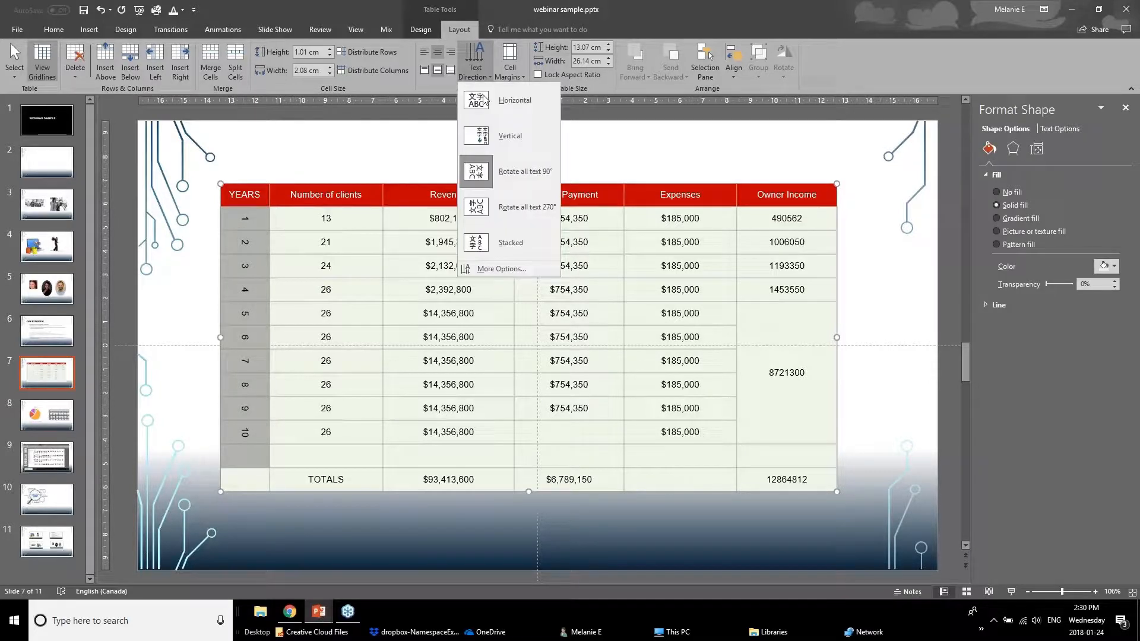
pyautogui.click(493, 106)
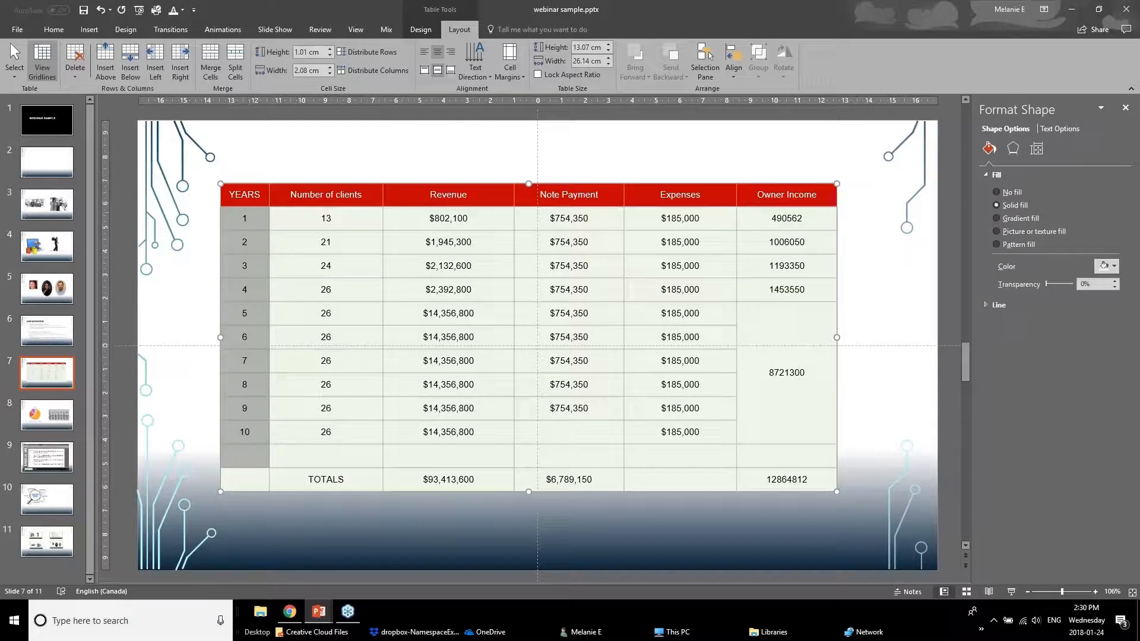
pyautogui.click(509, 68)
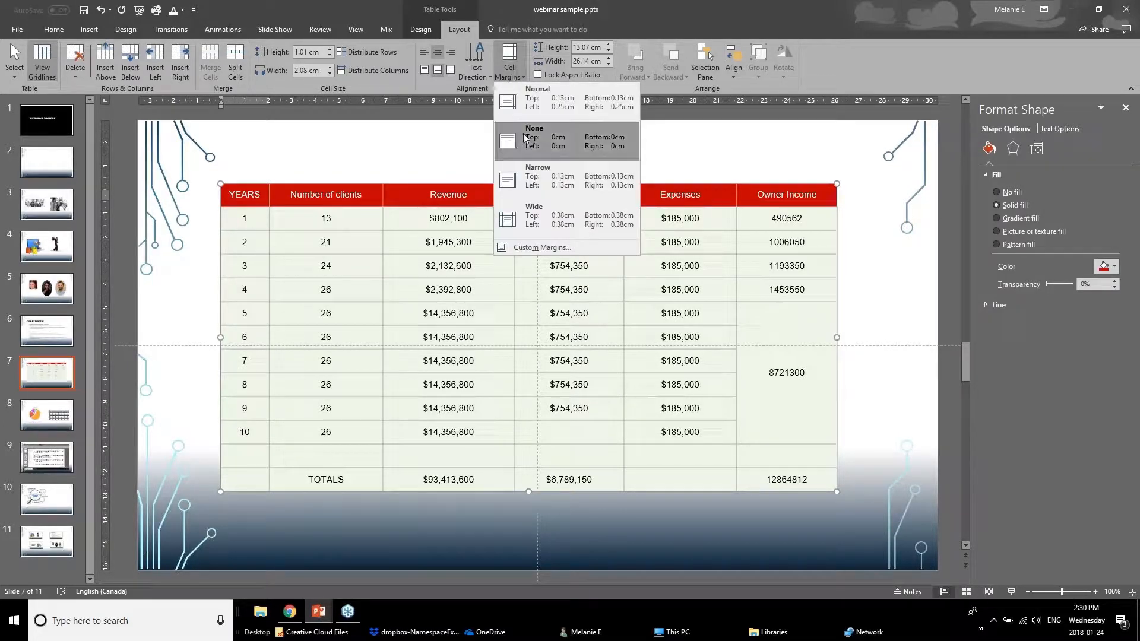
pyautogui.click(280, 250)
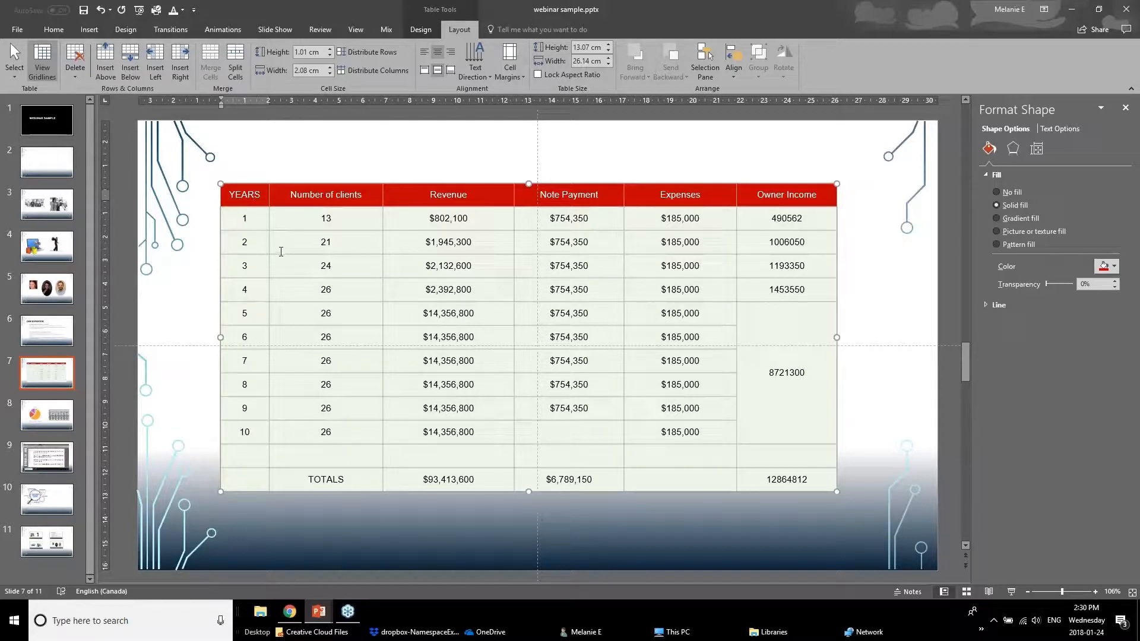
pyautogui.click(321, 219)
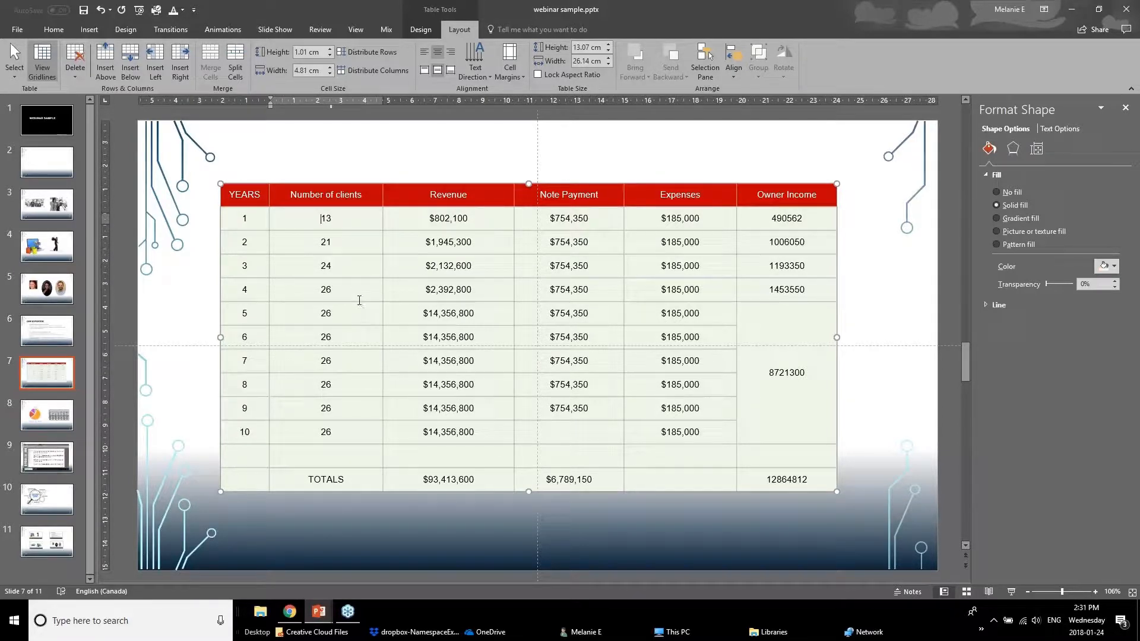
# - Set the cell margins of the entire table, heading row included, to Narrow
pyautogui.moveTo(266, 200); pyautogui.dragTo(812, 479)
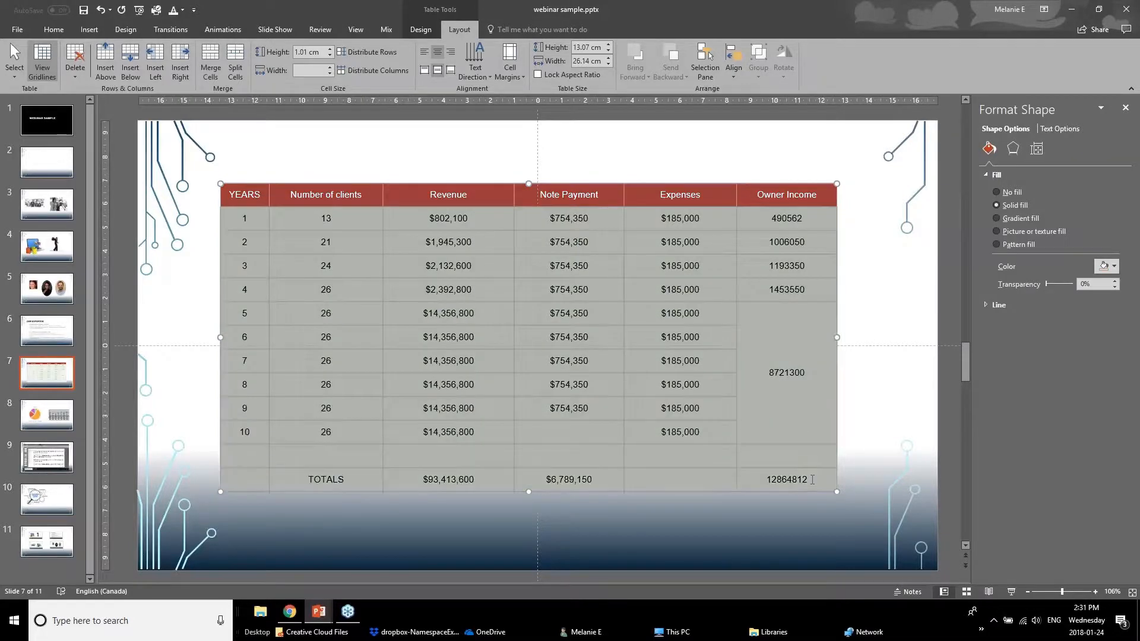
pyautogui.click(509, 64)
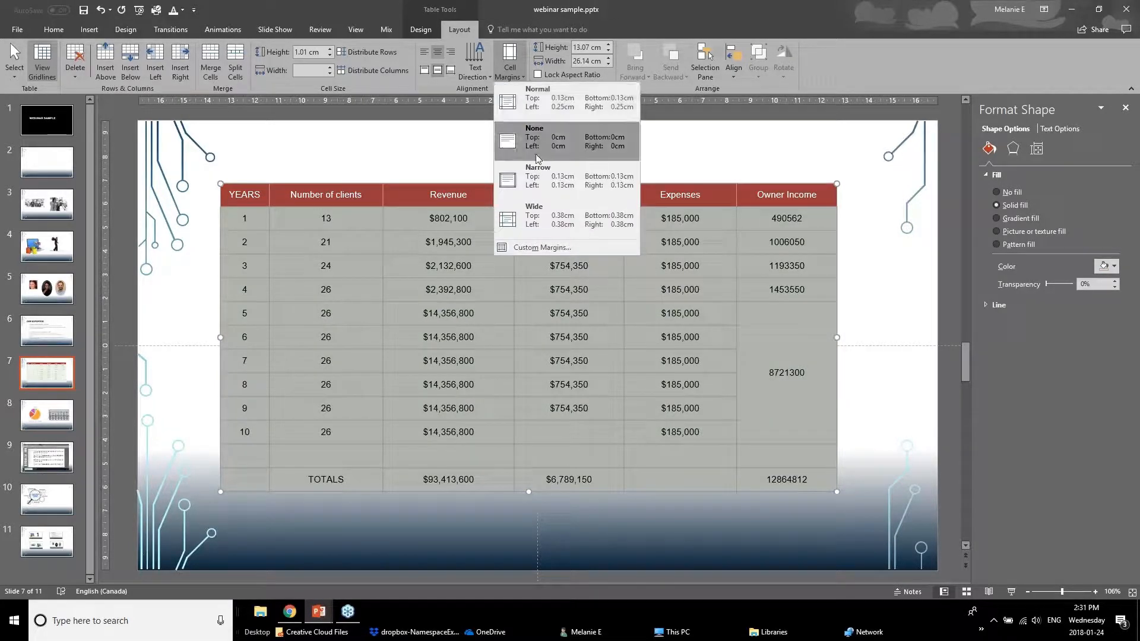
pyautogui.click(547, 198)
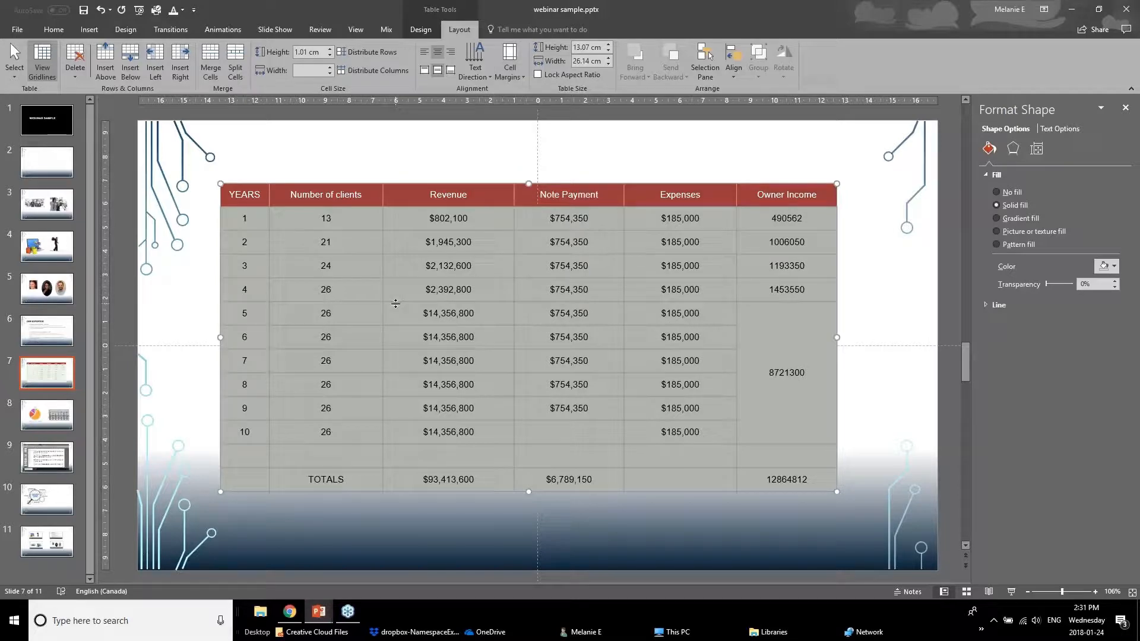
pyautogui.click(463, 218)
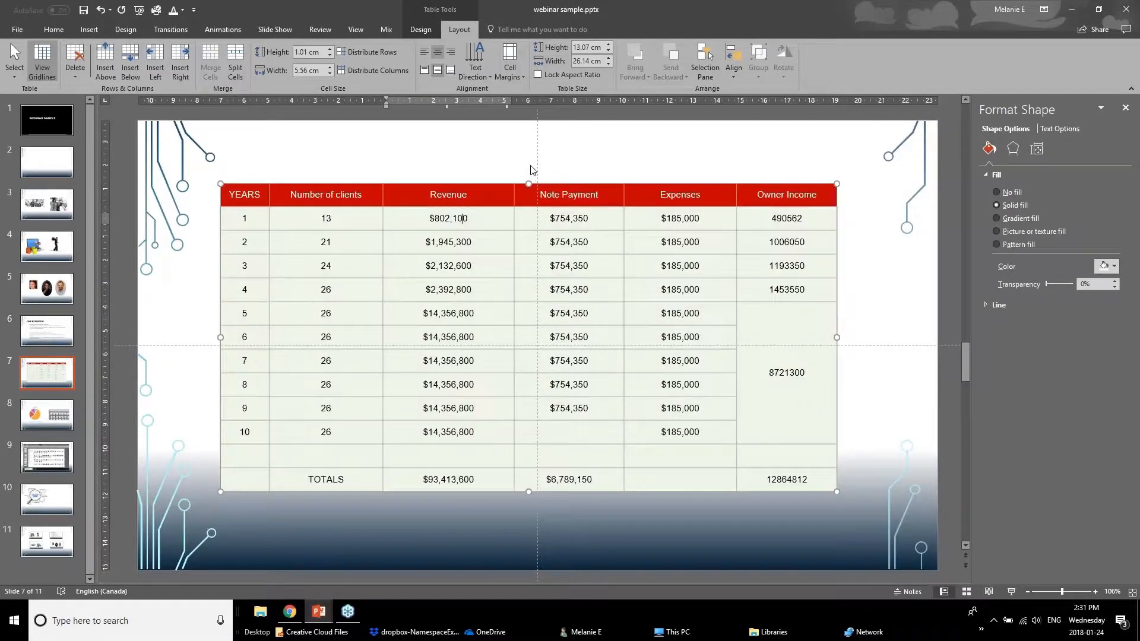
# - Open the text box settings for the whole table, showing vertical alignment, text direction and the individual cell margins
pyautogui.click(469, 184)
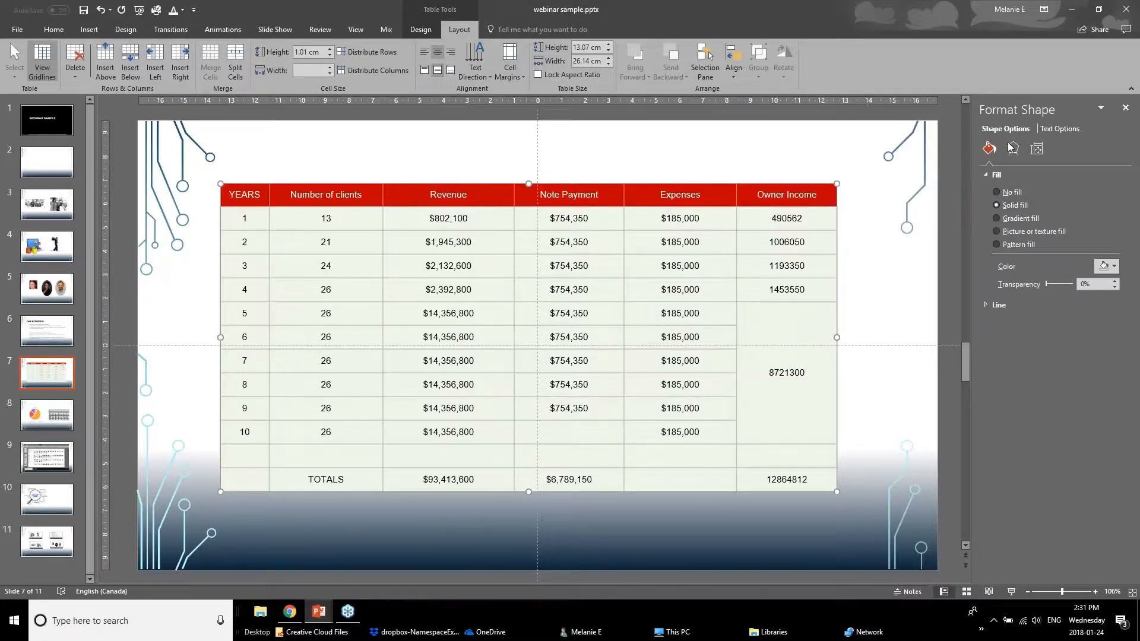
pyautogui.rightClick(770, 181)
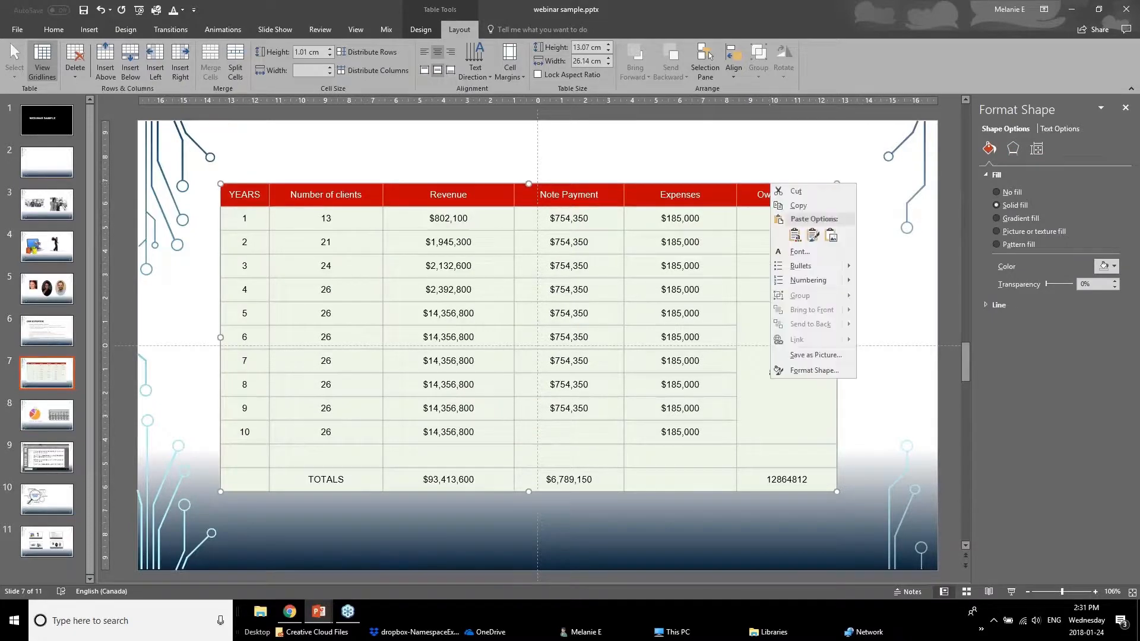
pyautogui.click(796, 372)
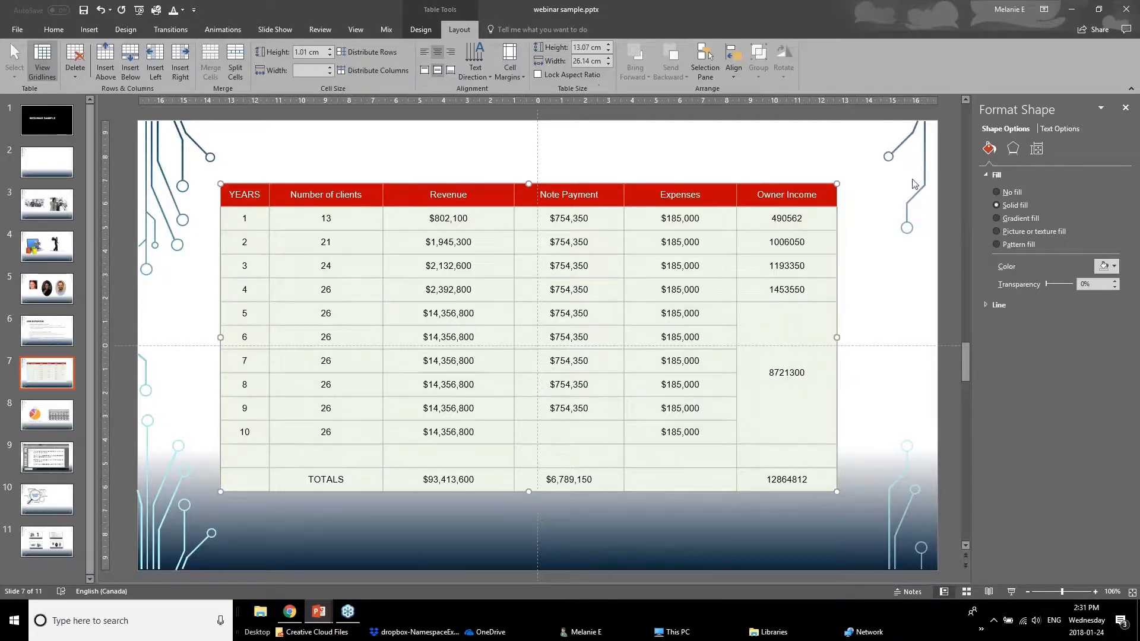
pyautogui.click(1054, 130)
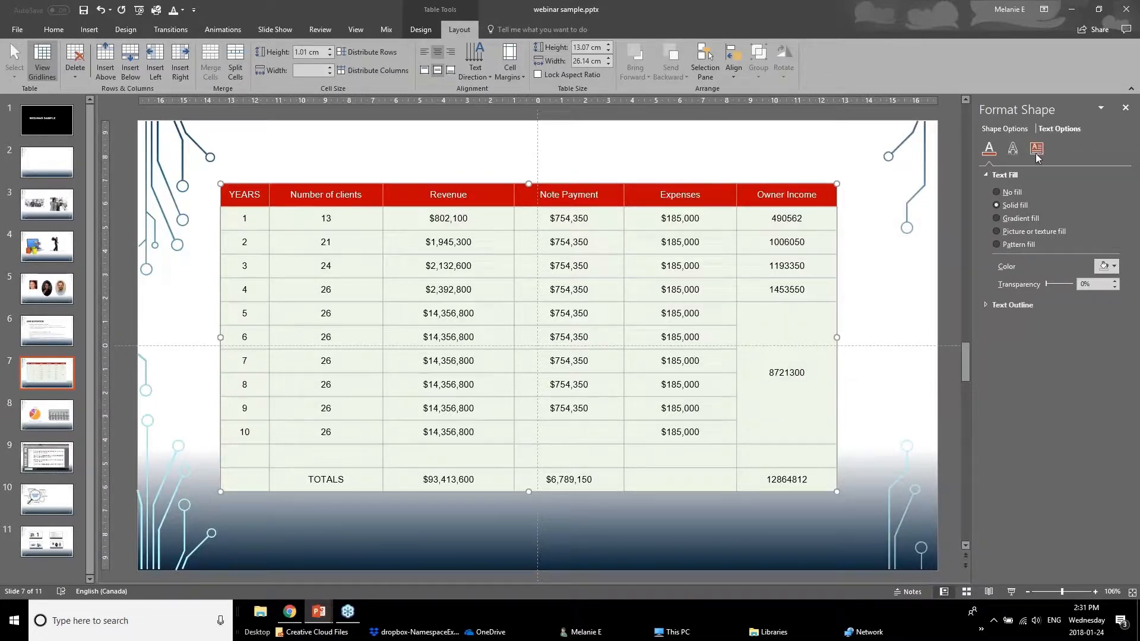
pyautogui.click(1037, 152)
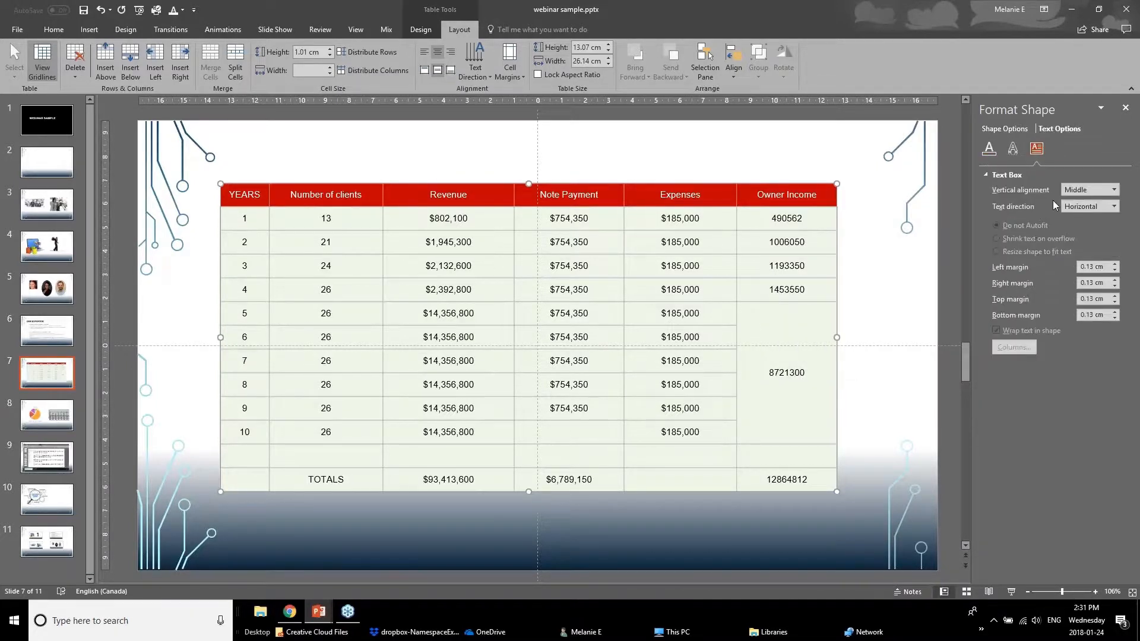
pyautogui.click(642, 243)
pyautogui.click(658, 311)
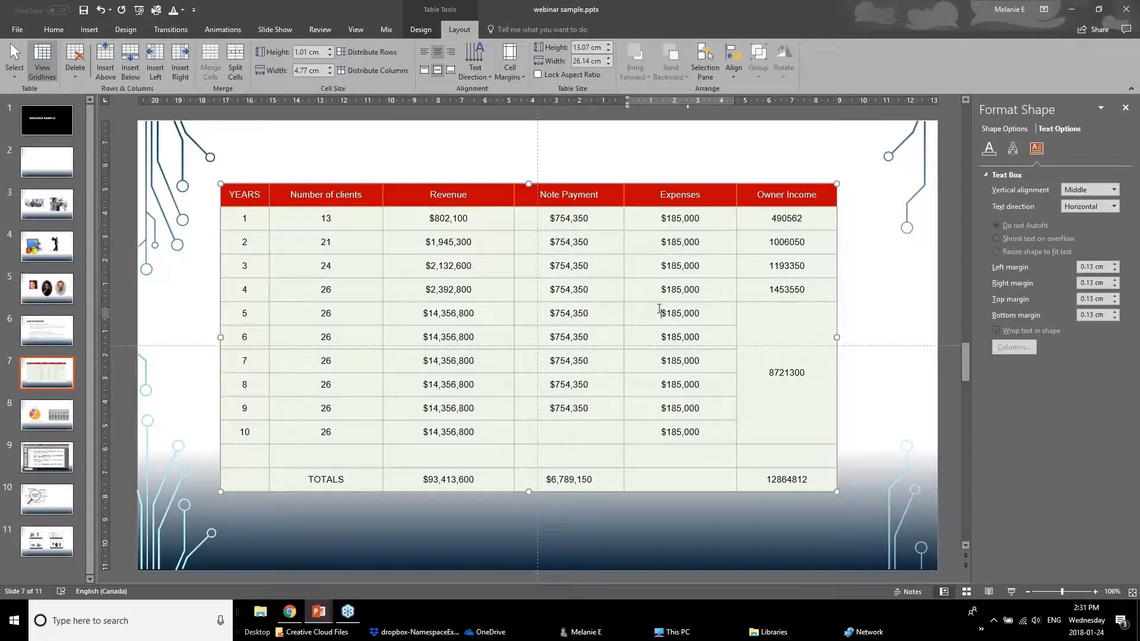
pyautogui.moveTo(756, 326); pyautogui.dragTo(769, 443)
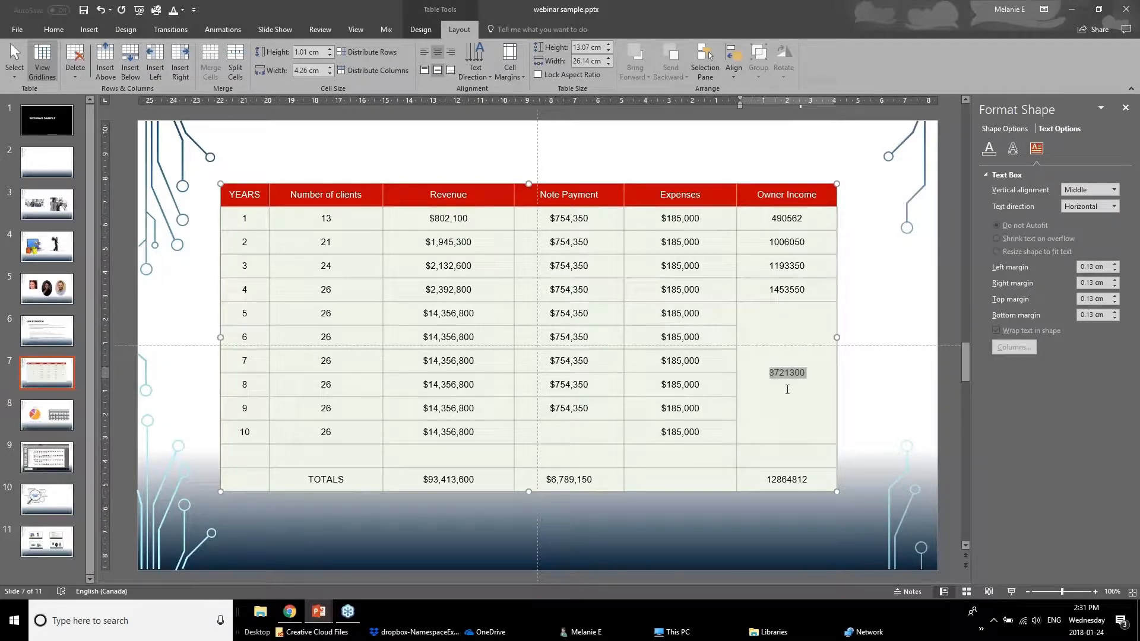
pyautogui.click(786, 434)
pyautogui.moveTo(794, 481); pyautogui.dragTo(257, 484)
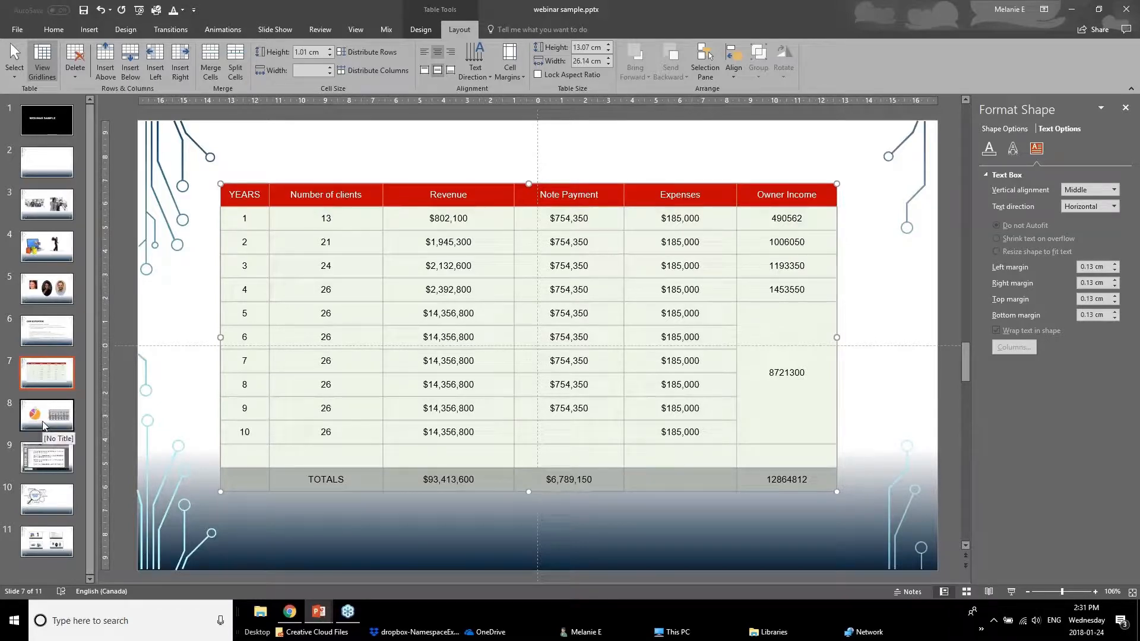
# - Switch to the Powerpoint Webinar January 2018 v1 presentation and show its Better Looking Graphs slide
pyautogui.moveTo(318, 611)
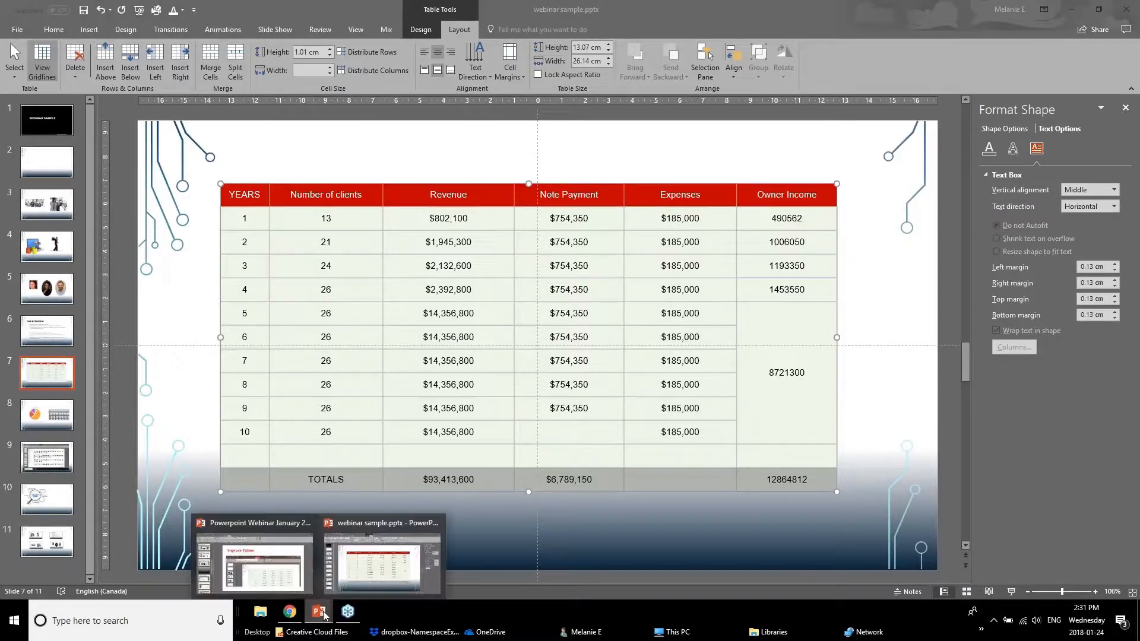
pyautogui.click(258, 560)
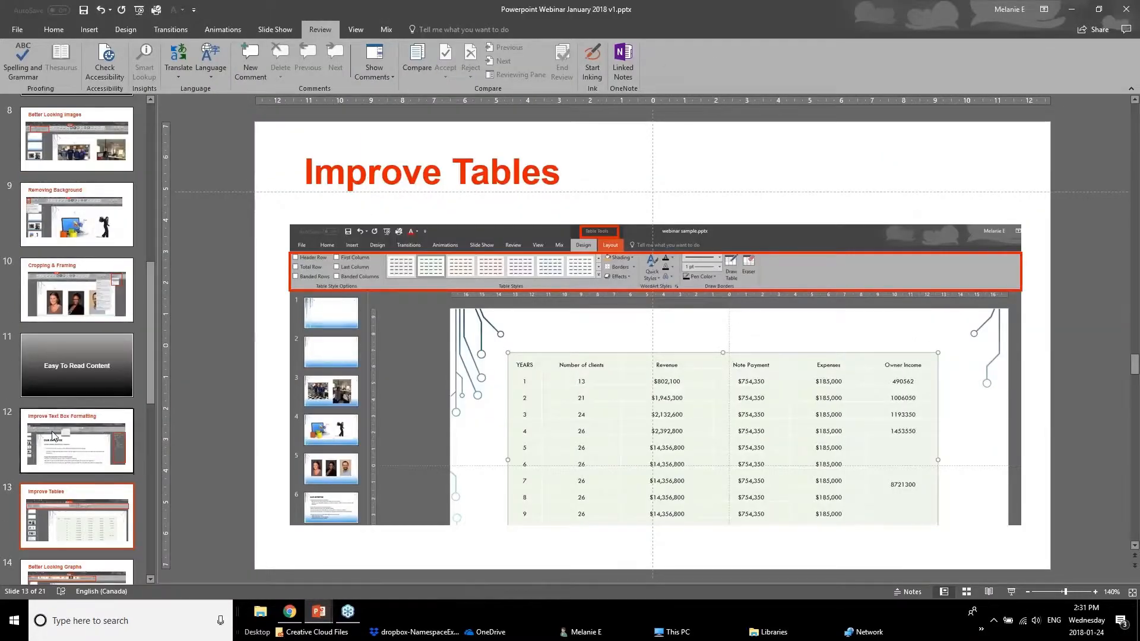
pyautogui.scroll(-1, 49, 472)
pyautogui.click(62, 530)
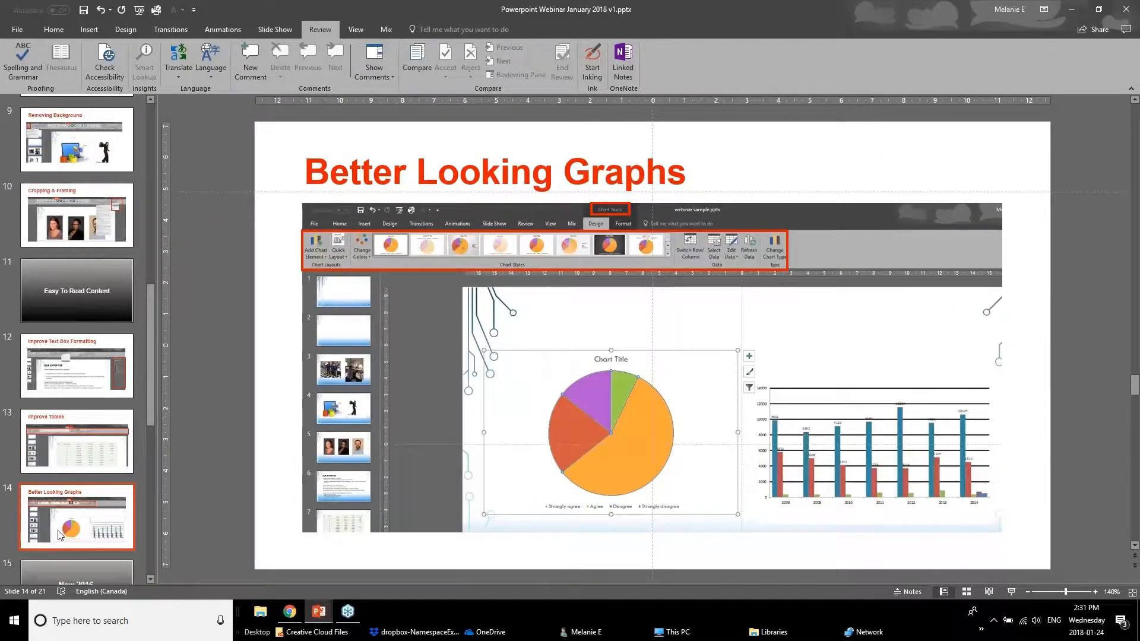